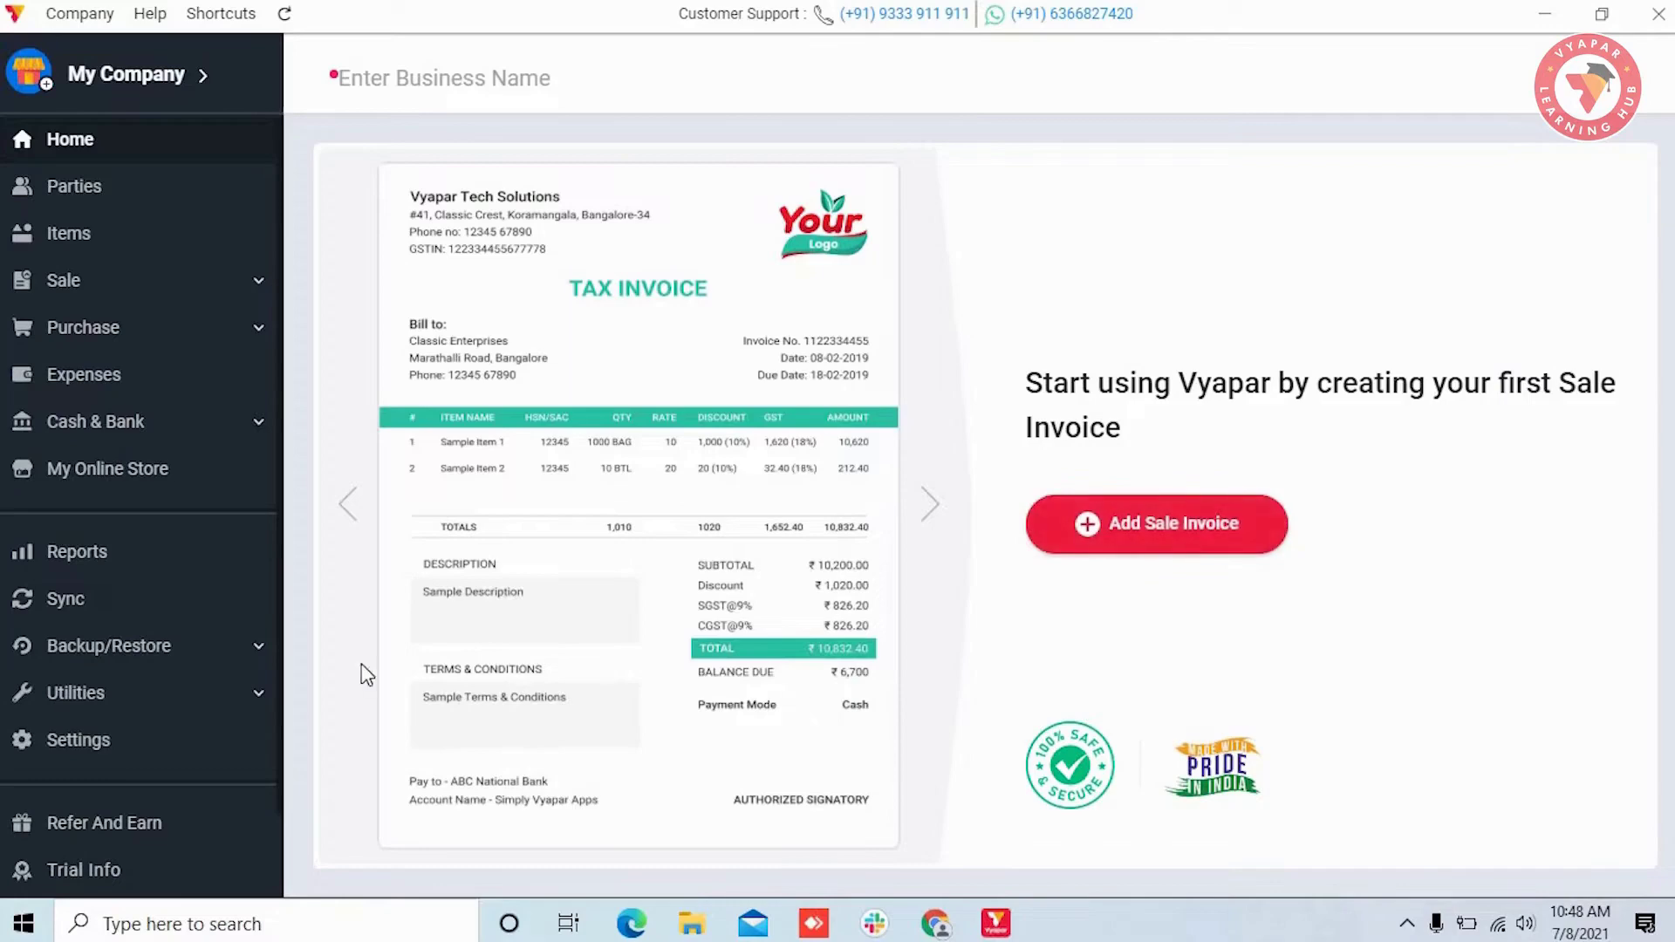
Enable the Items Unit option in the item settings
left_click(165, 751)
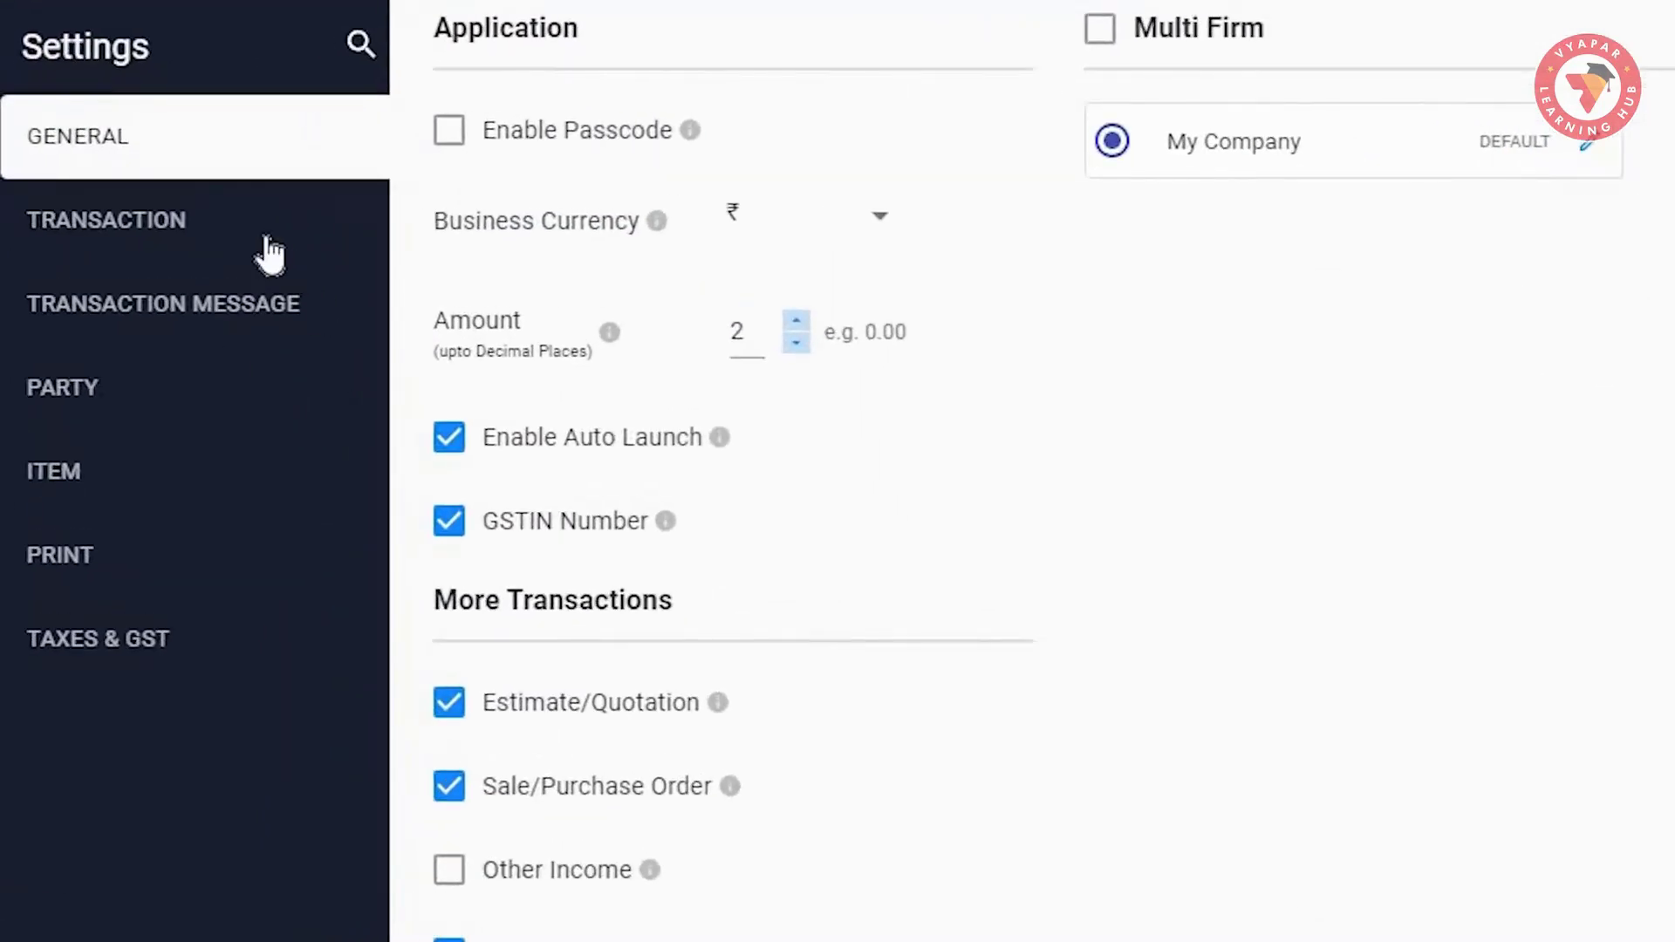
left_click(269, 258)
left_click(268, 314)
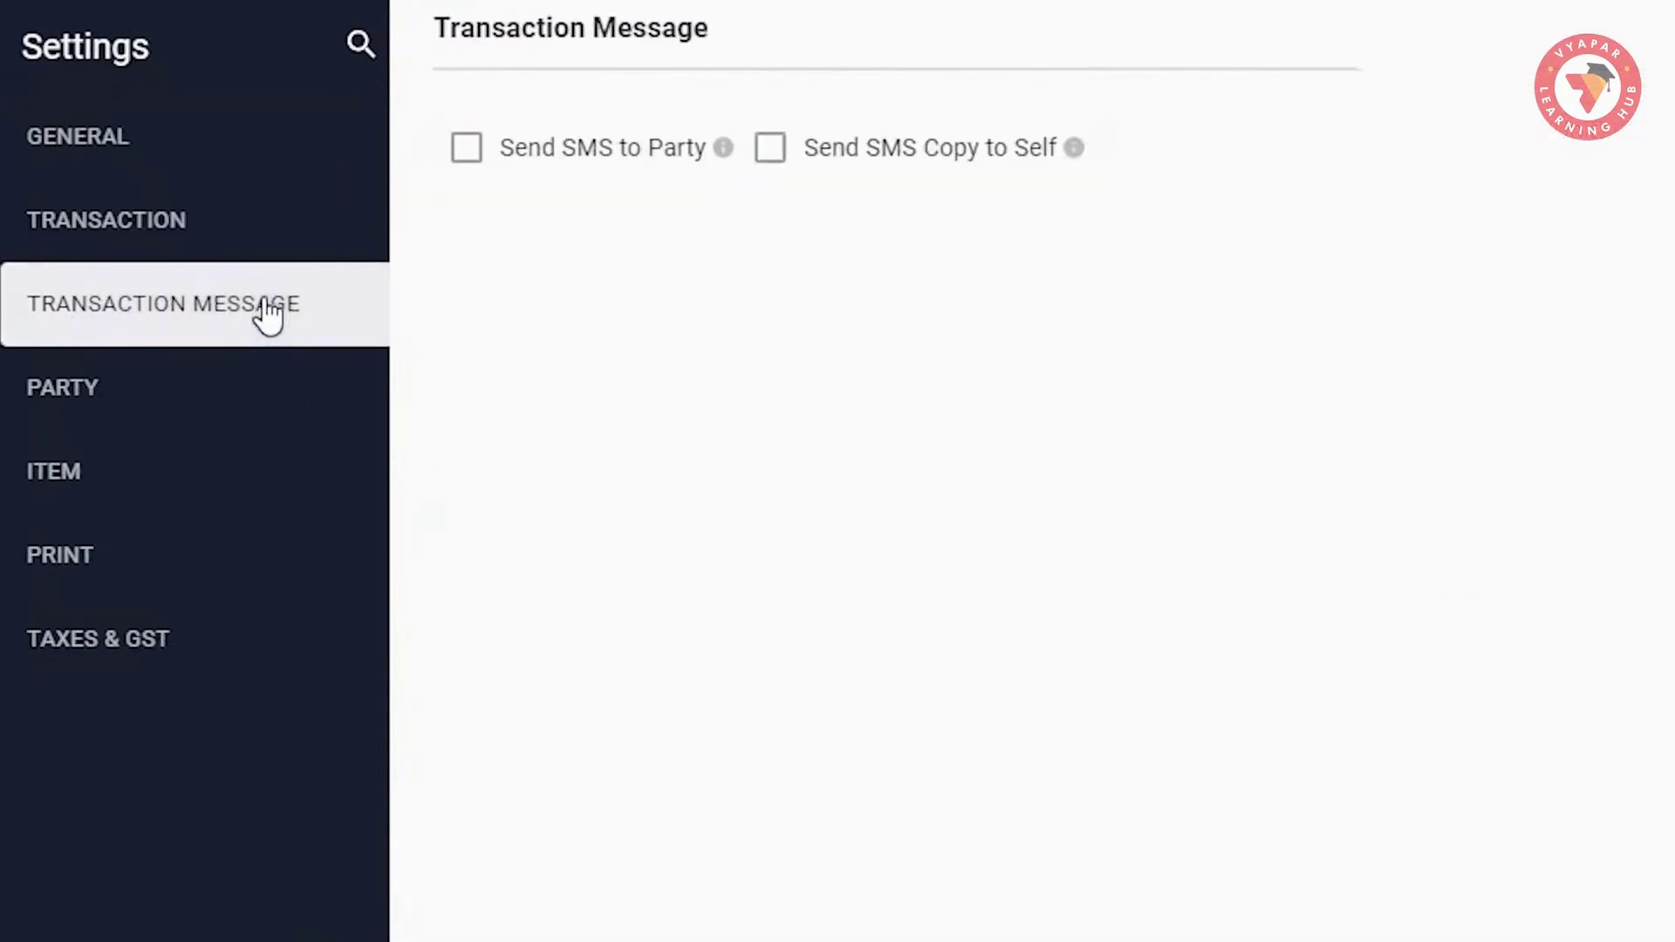
left_click(250, 391)
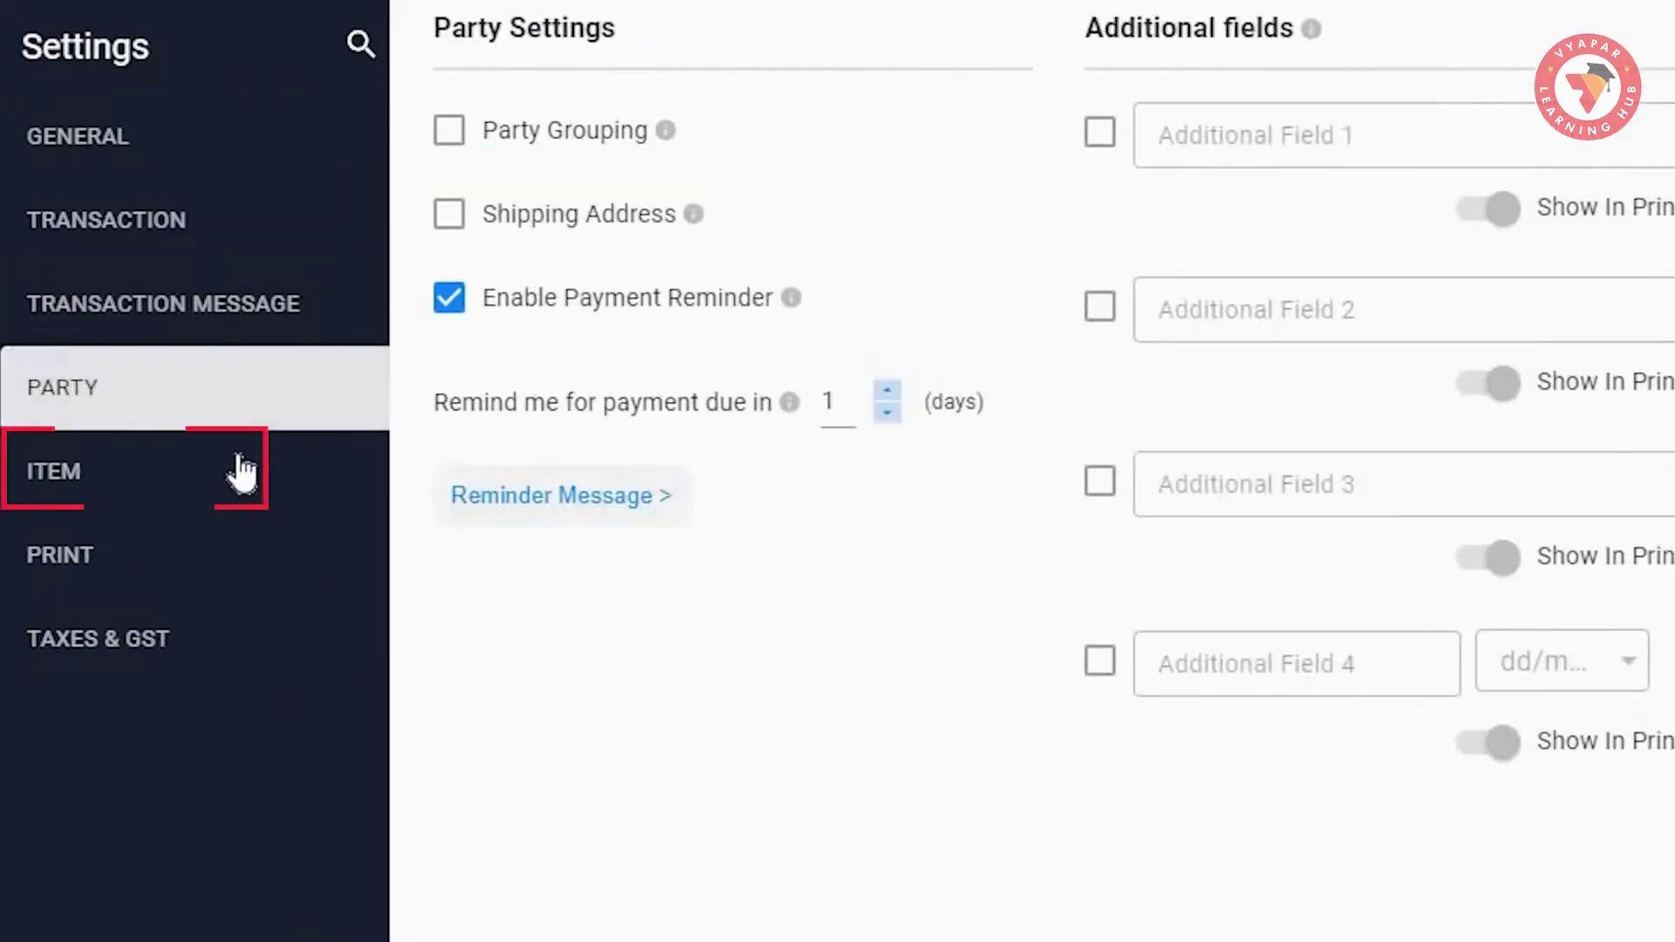
left_click(173, 484)
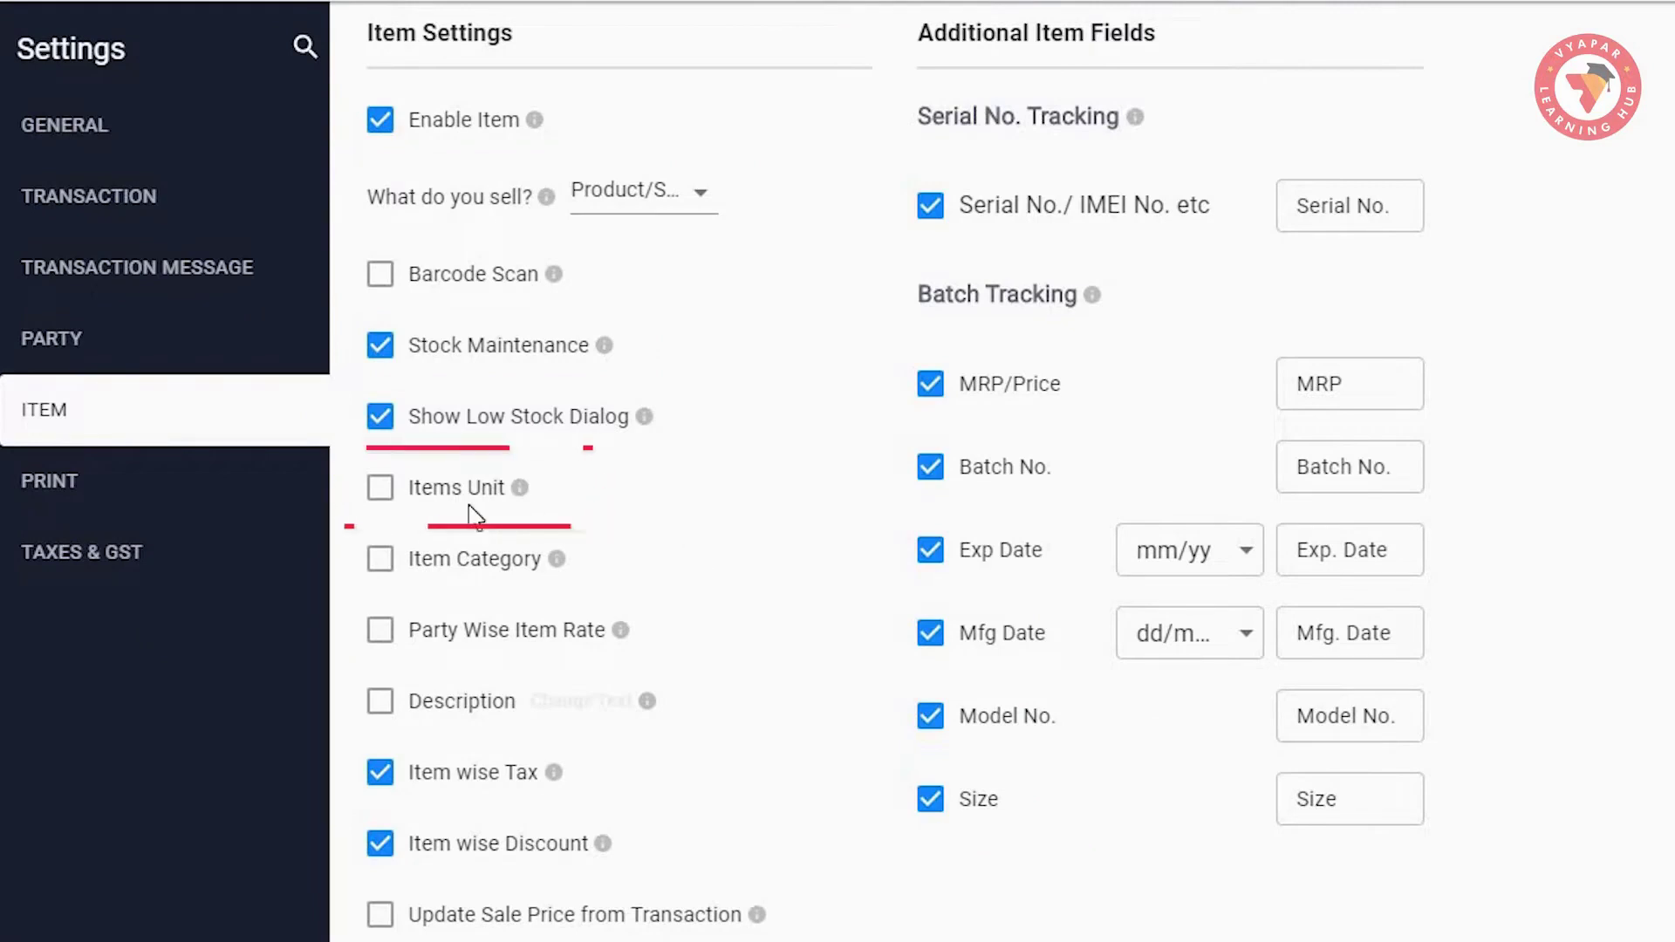
left_click(381, 489)
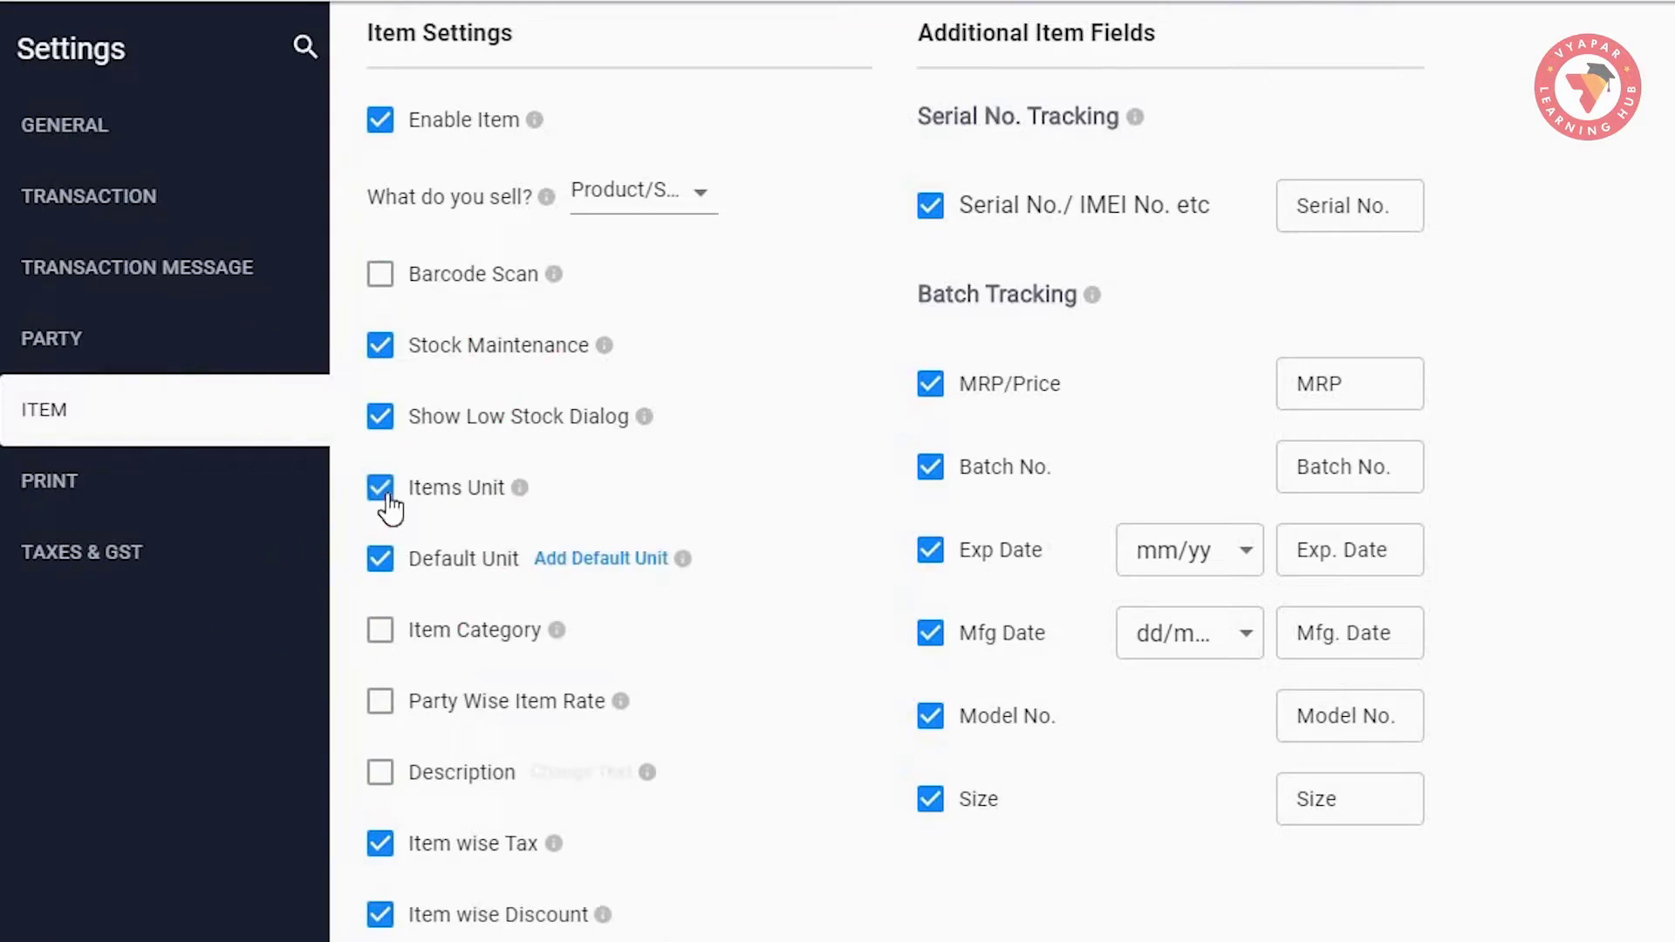
mouse_move(521, 494)
left_click(628, 560)
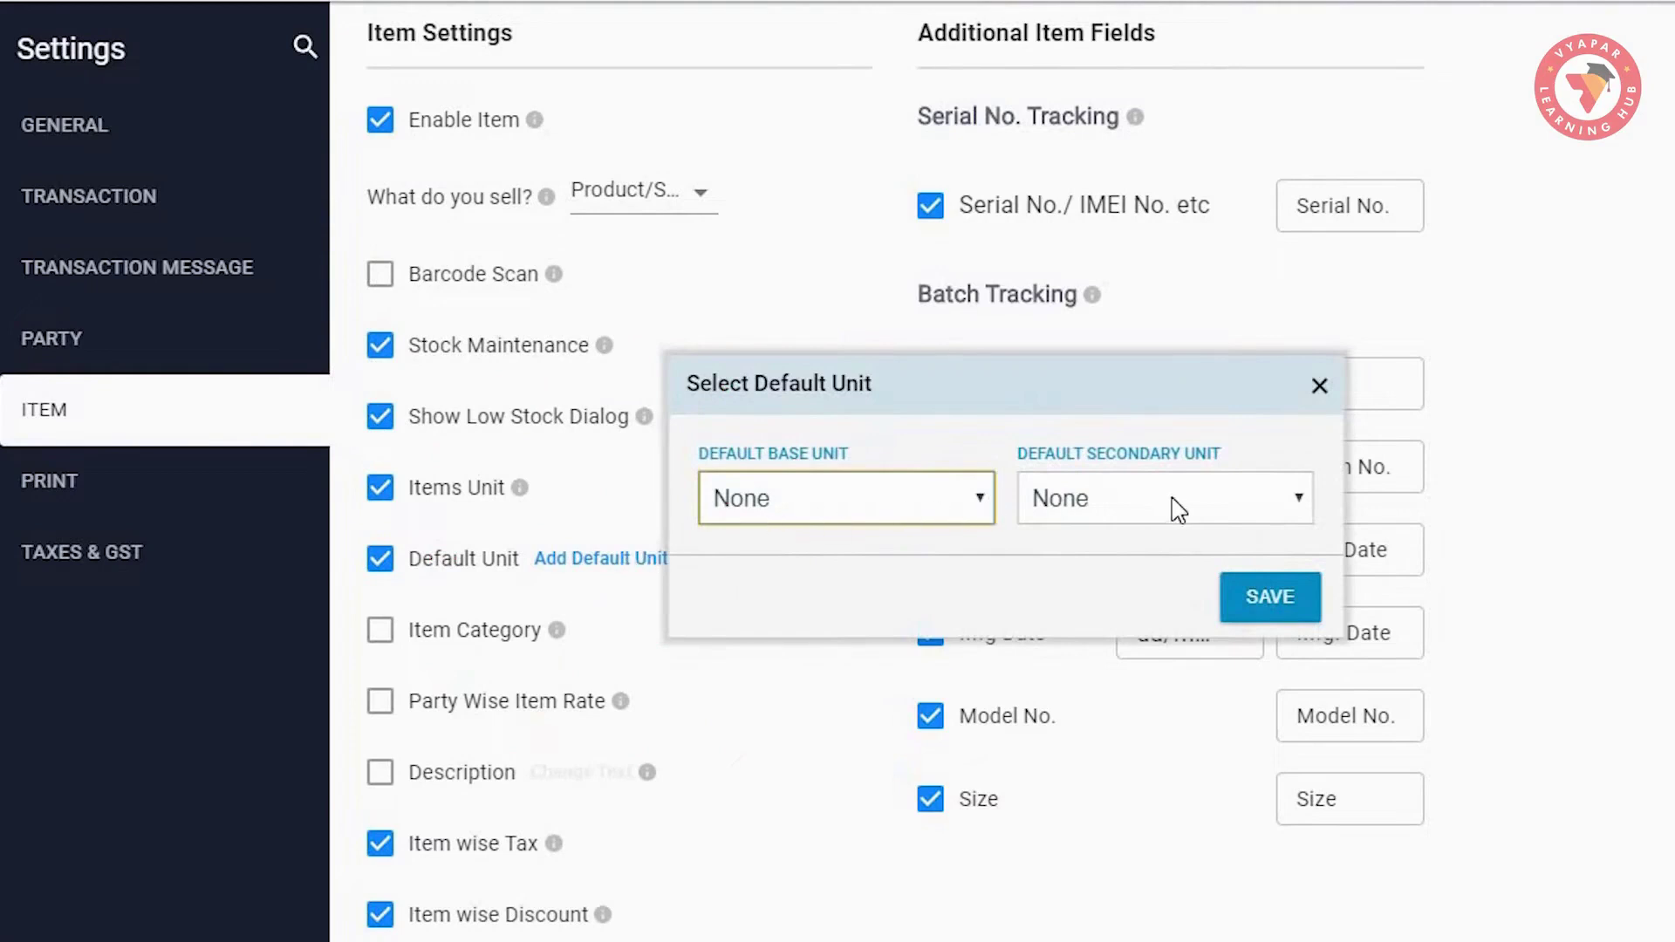
left_click(1315, 390)
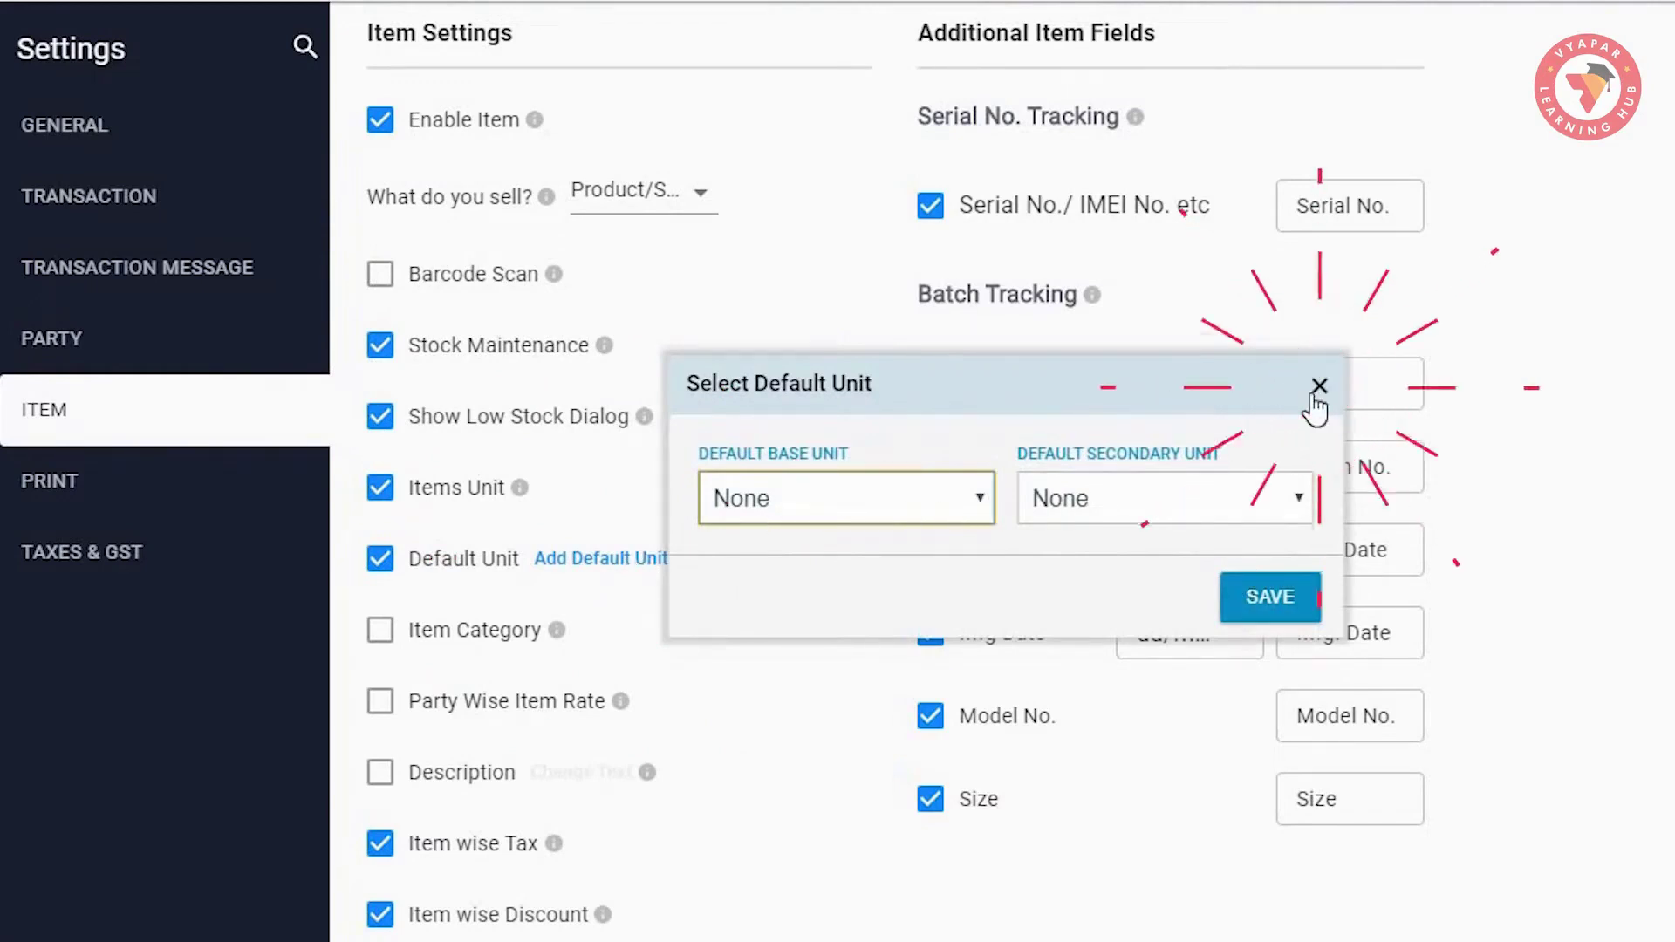
Enable Item Category with Item wise Tax left on, and close the settings
left_click(381, 630)
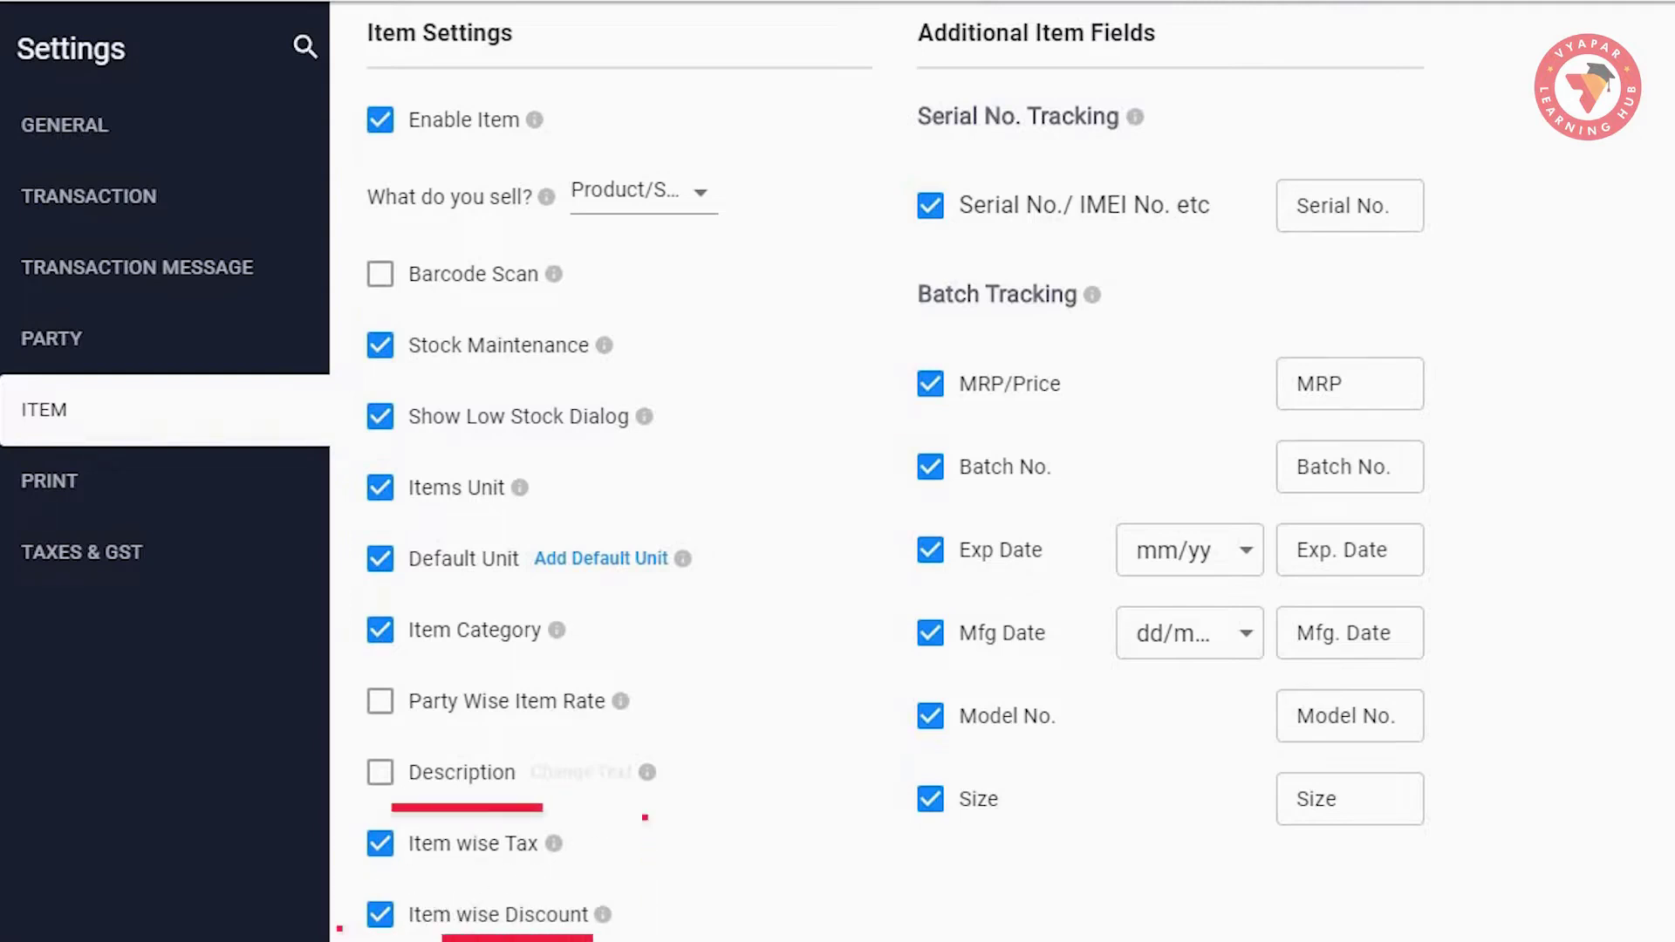
left_click(377, 854)
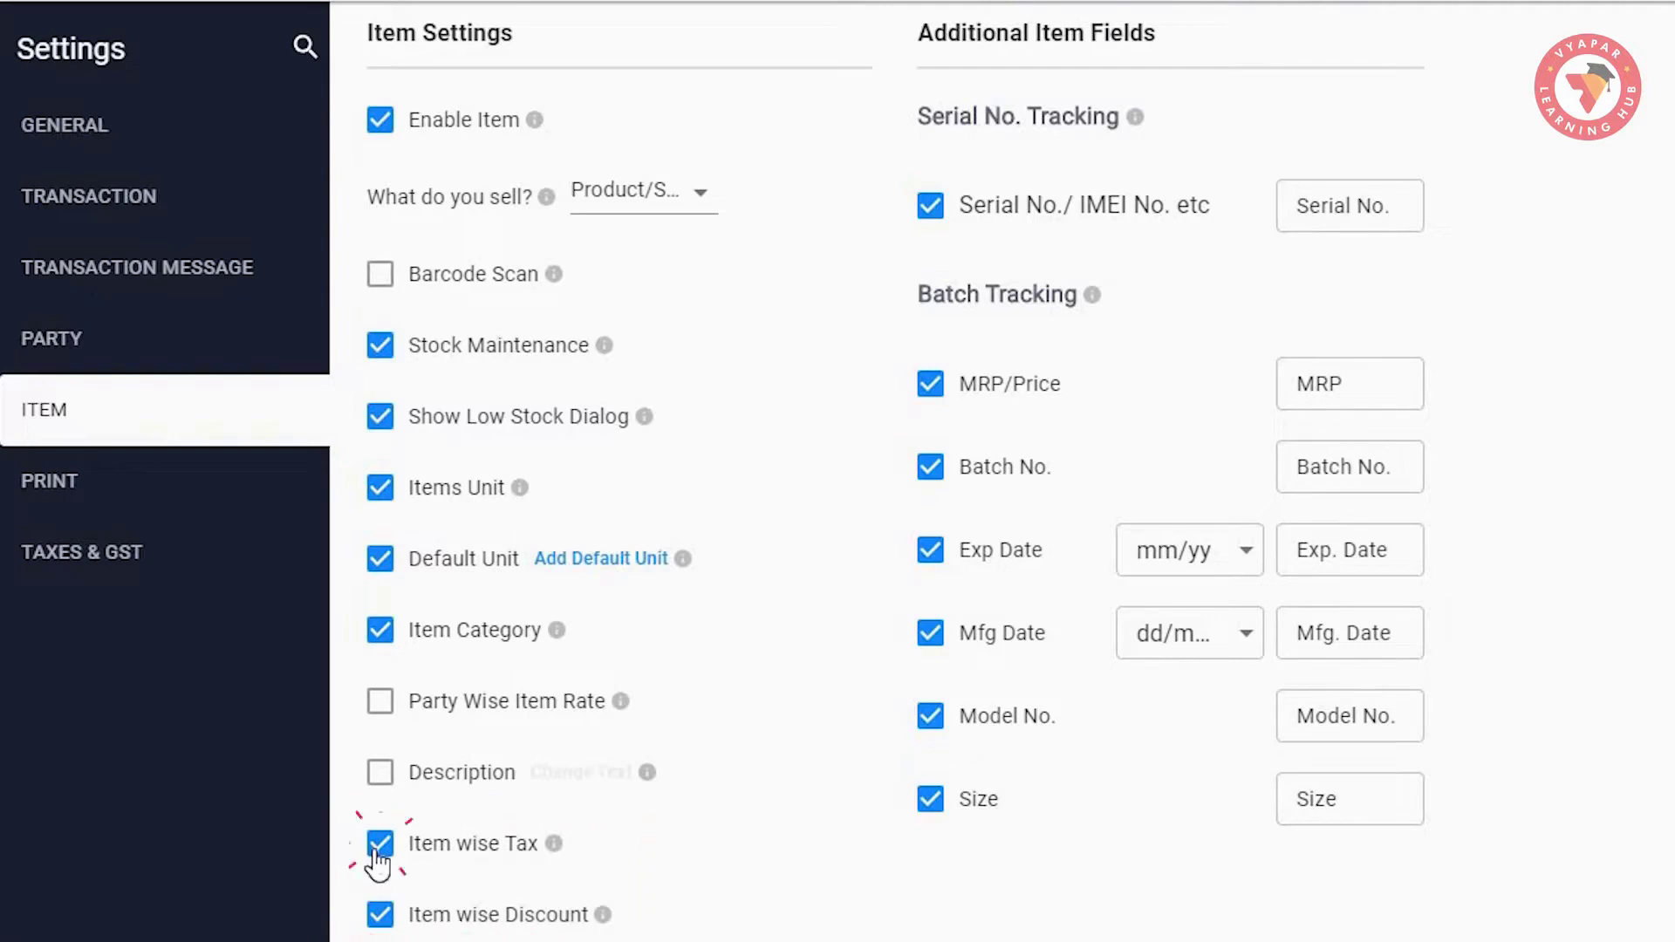
left_click(377, 853)
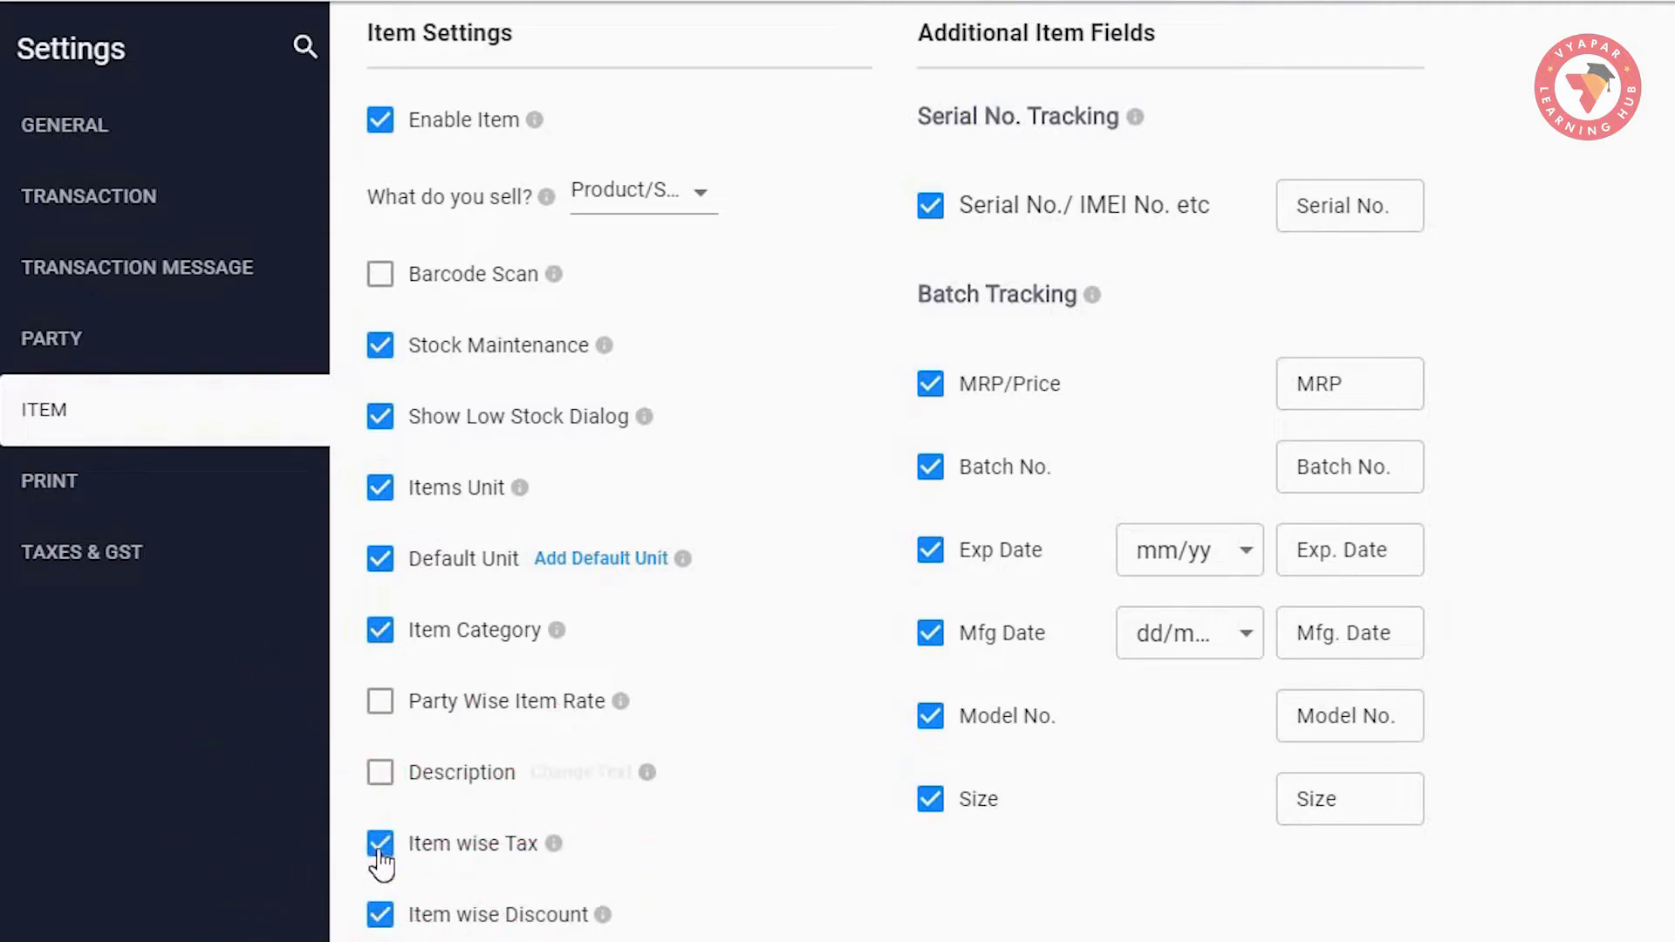
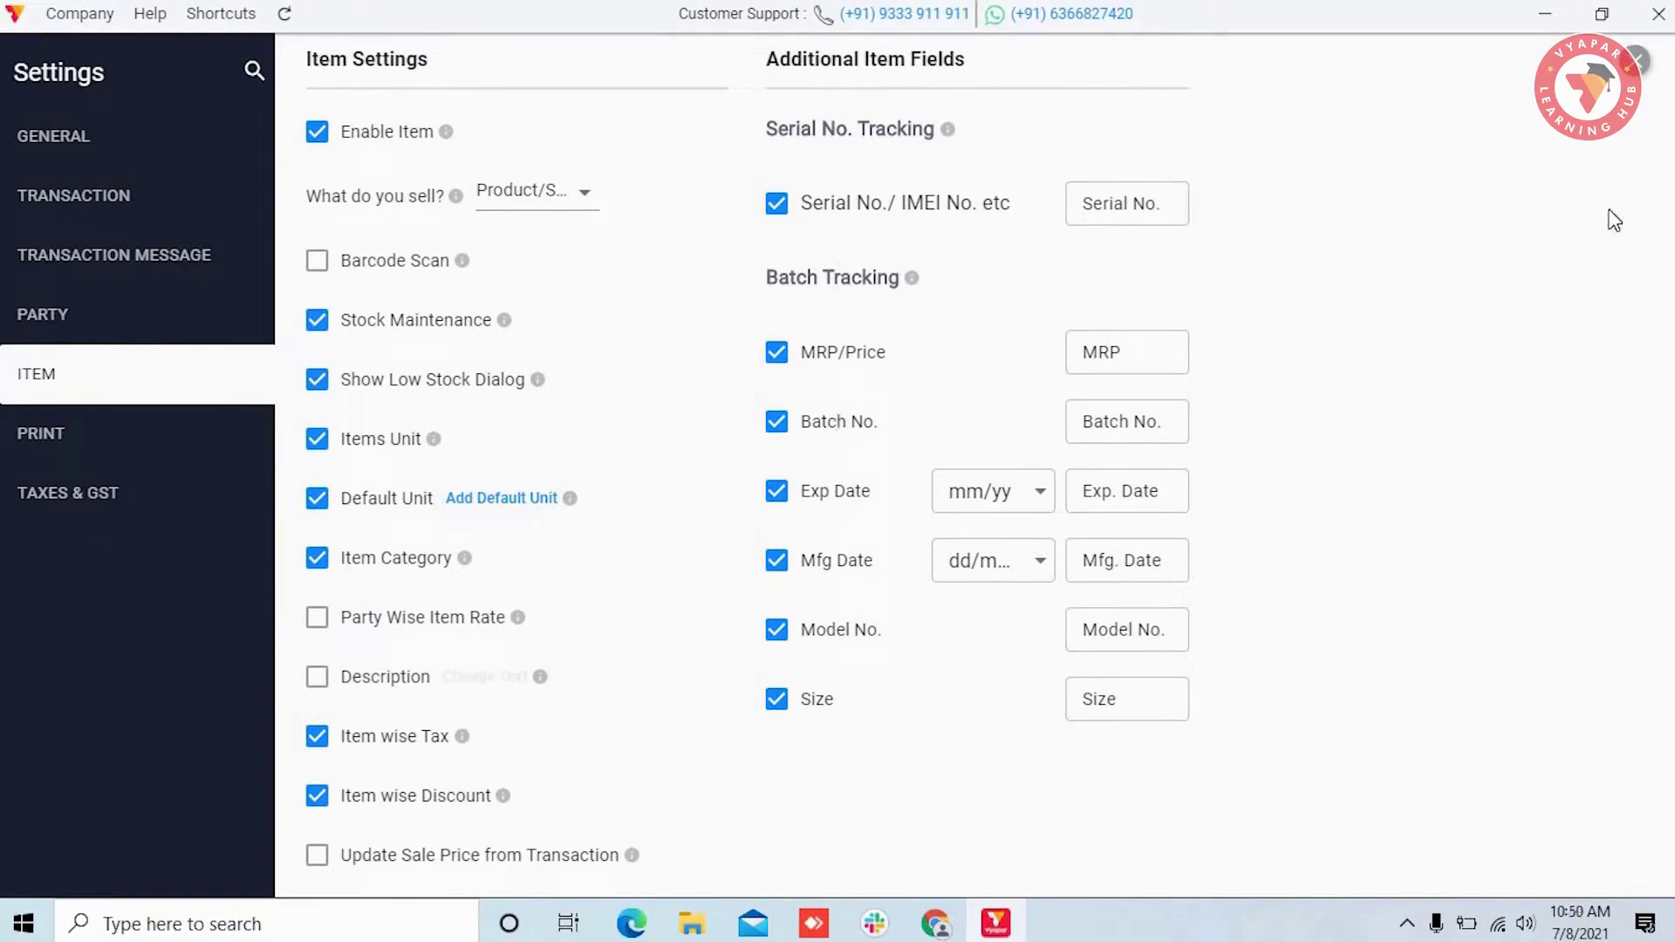
left_click(1636, 68)
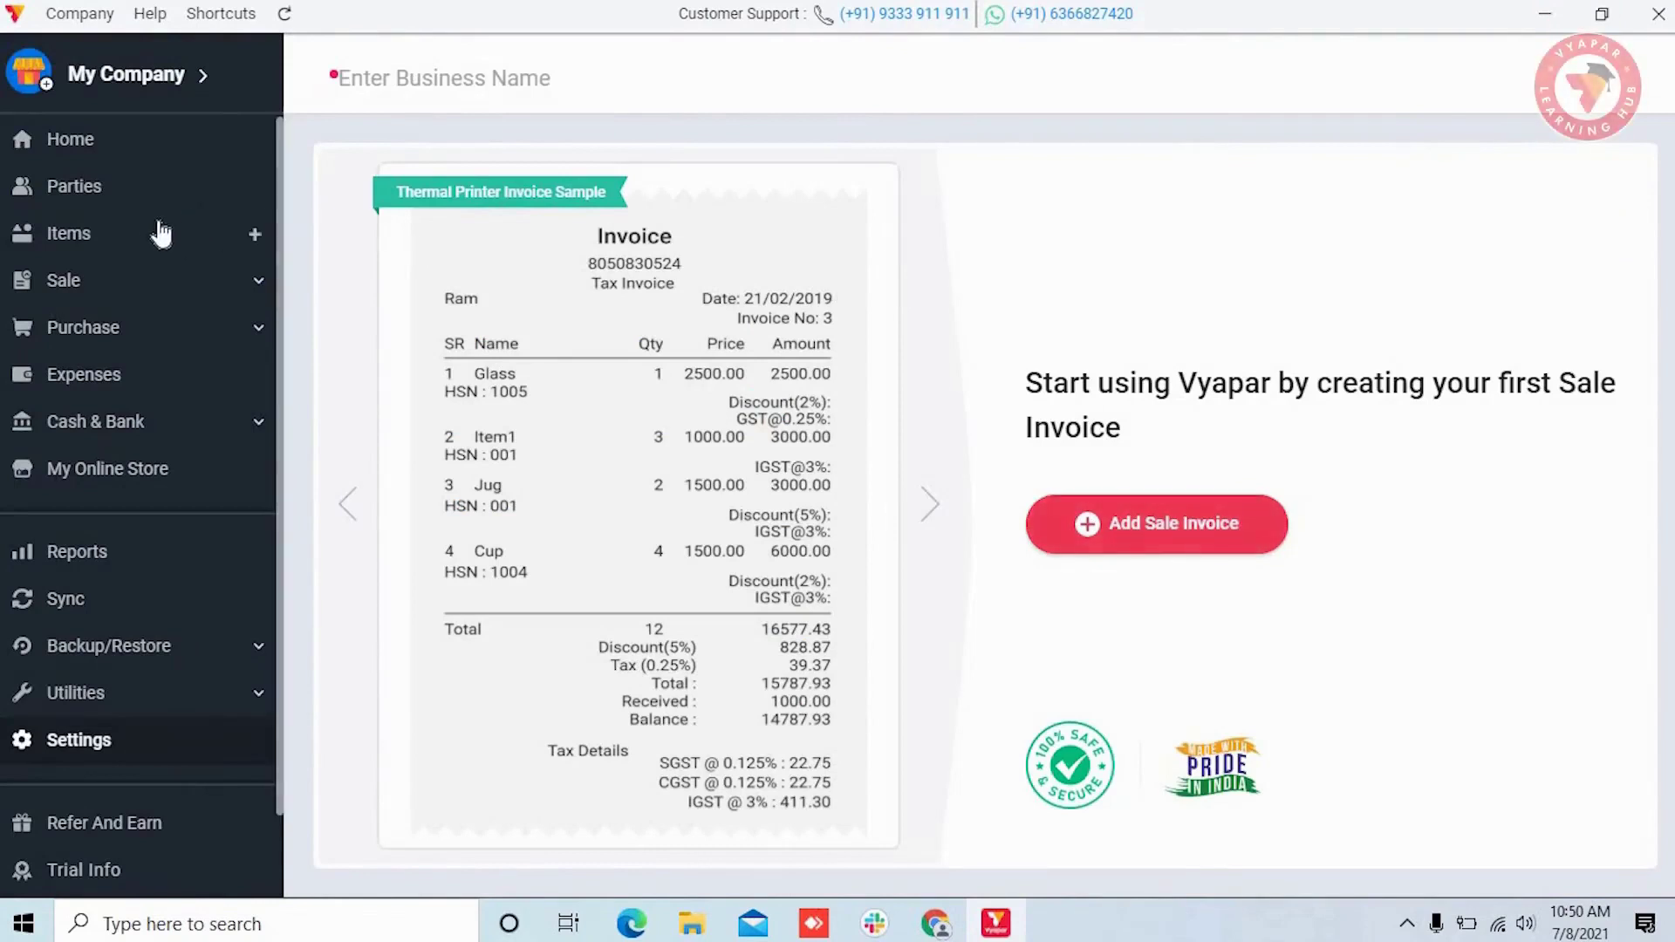
Look through the Services, Category, Units and My Online Store pages of the Items section
left_click(122, 249)
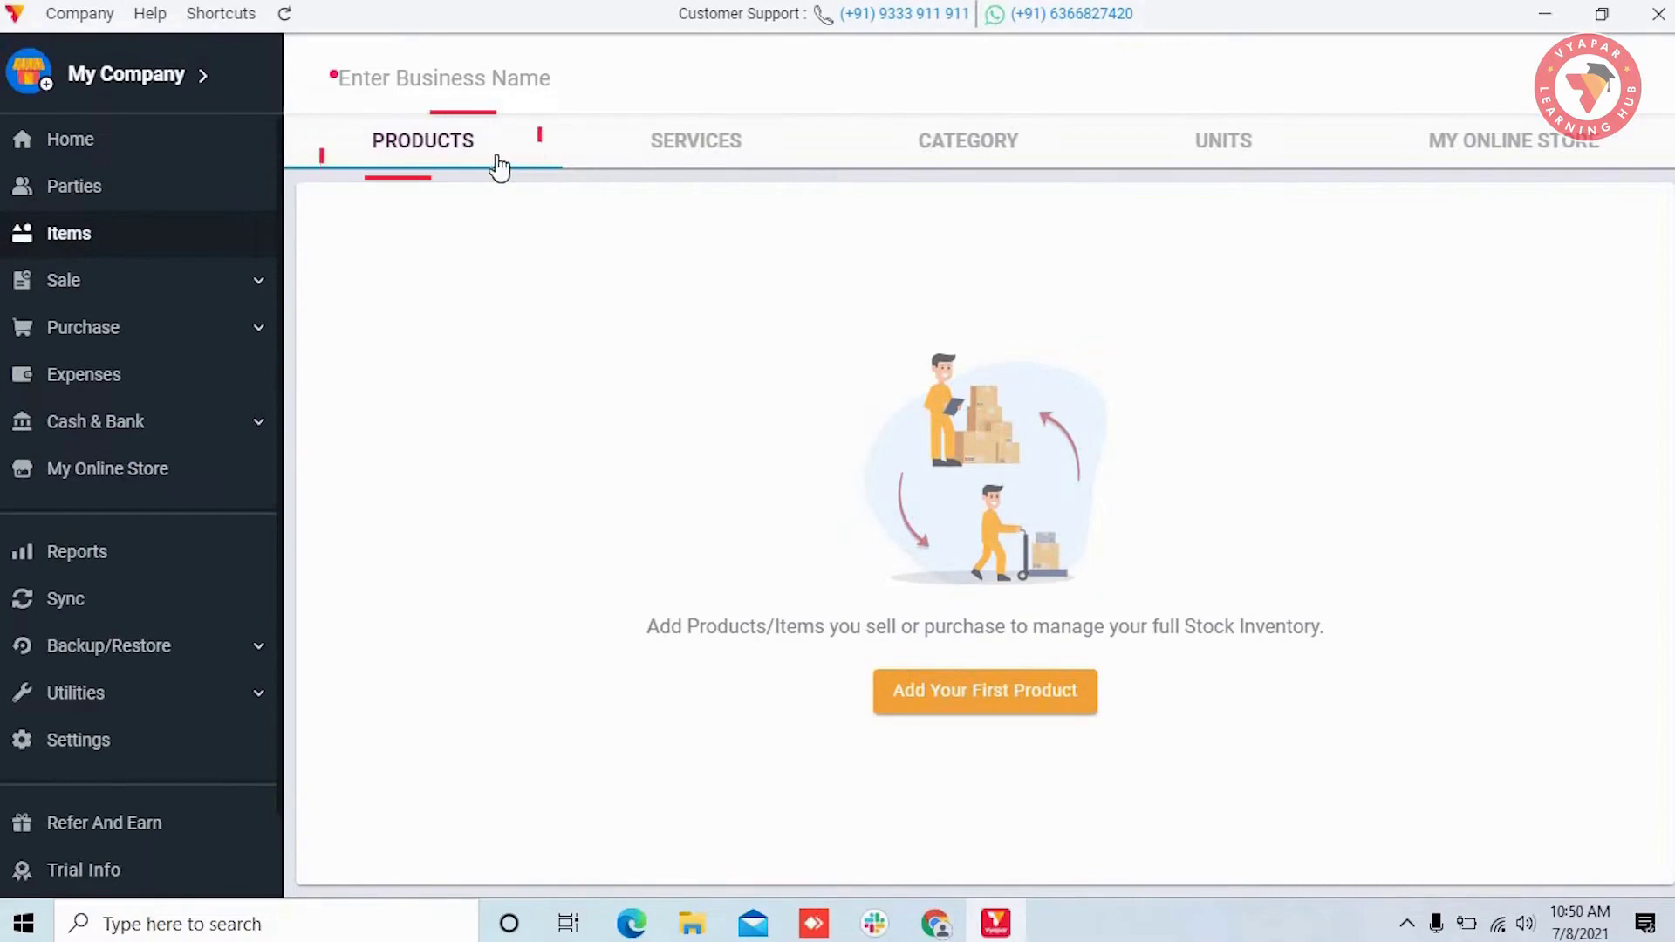
left_click(692, 161)
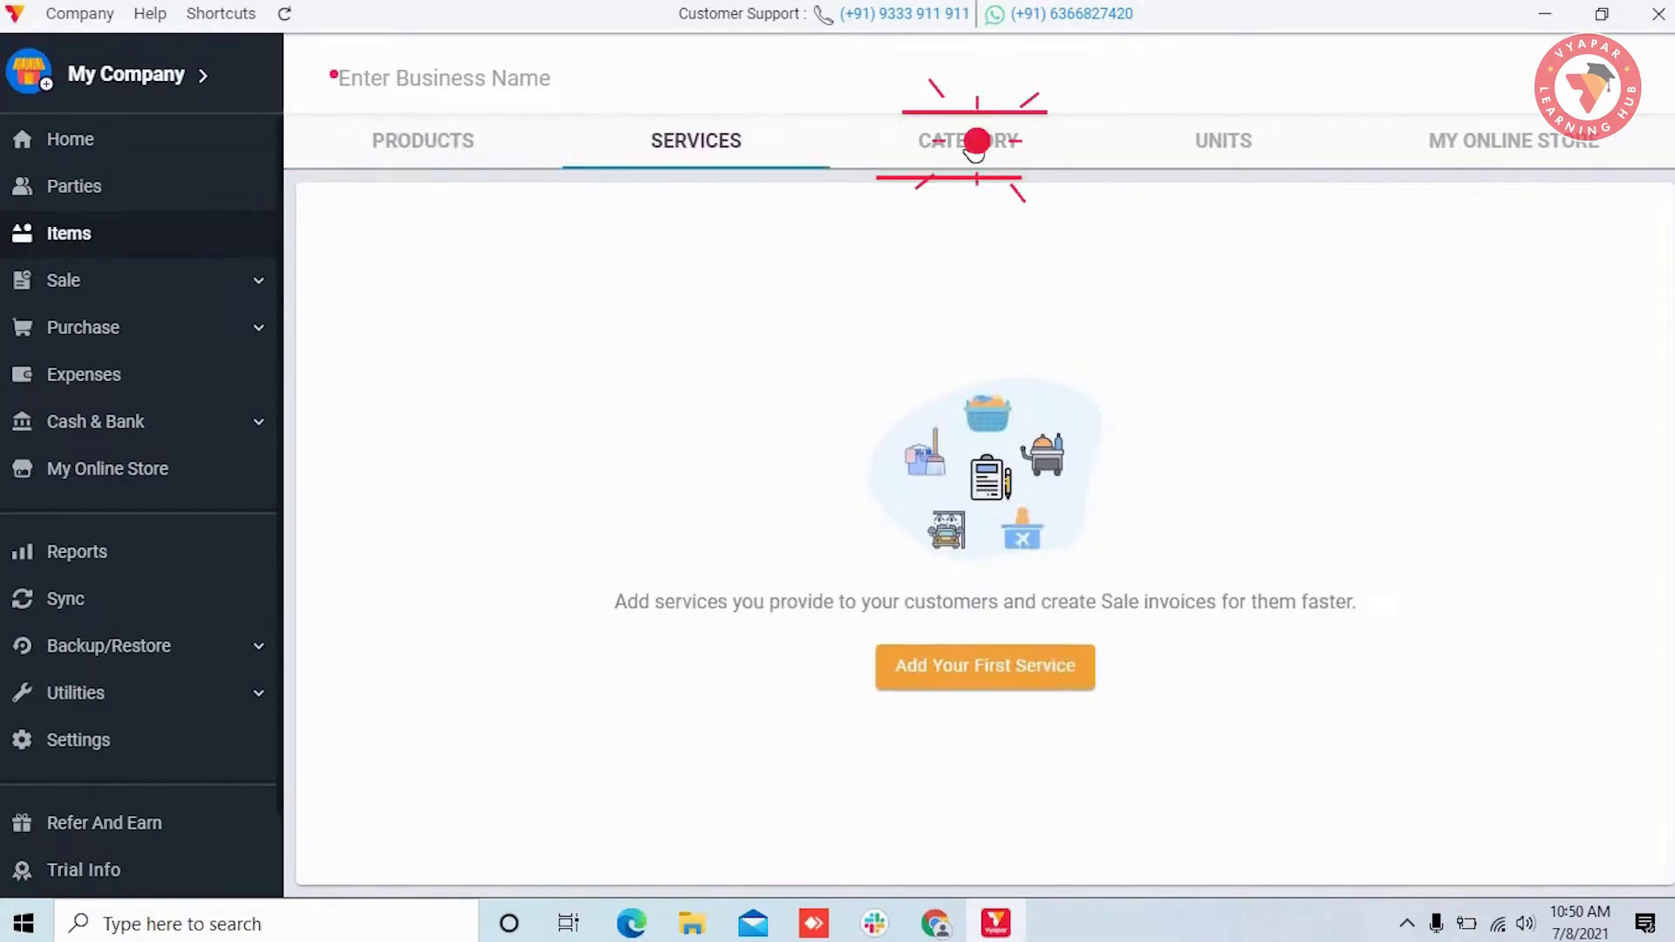
left_click(970, 145)
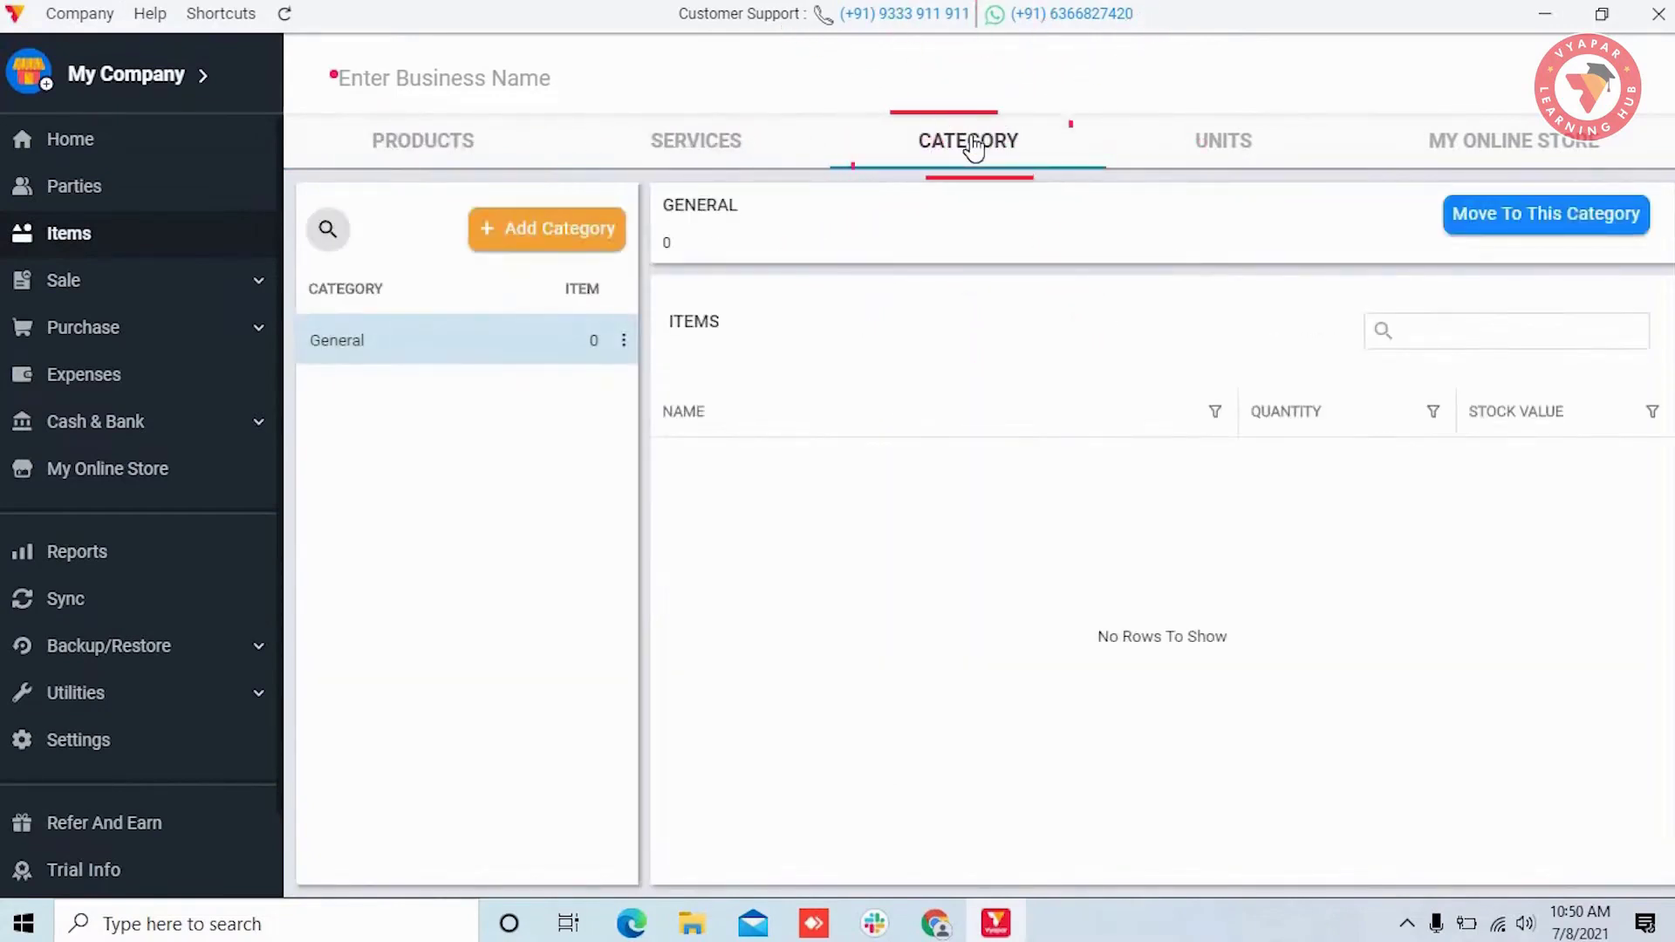
left_click(1245, 140)
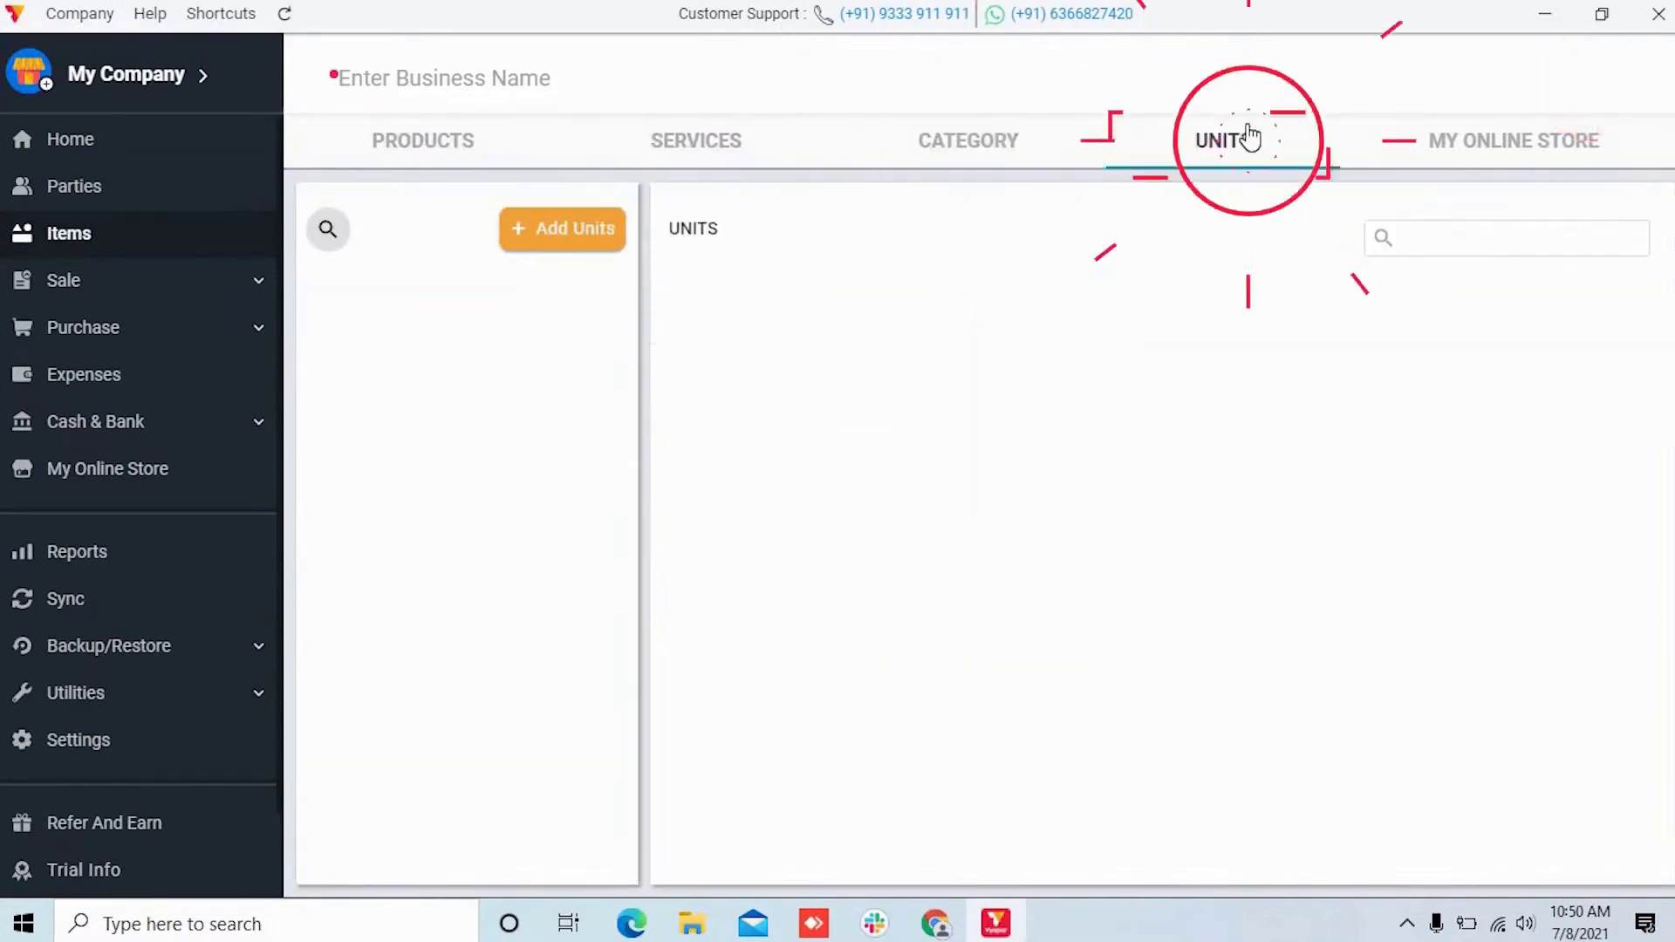
left_click(1471, 155)
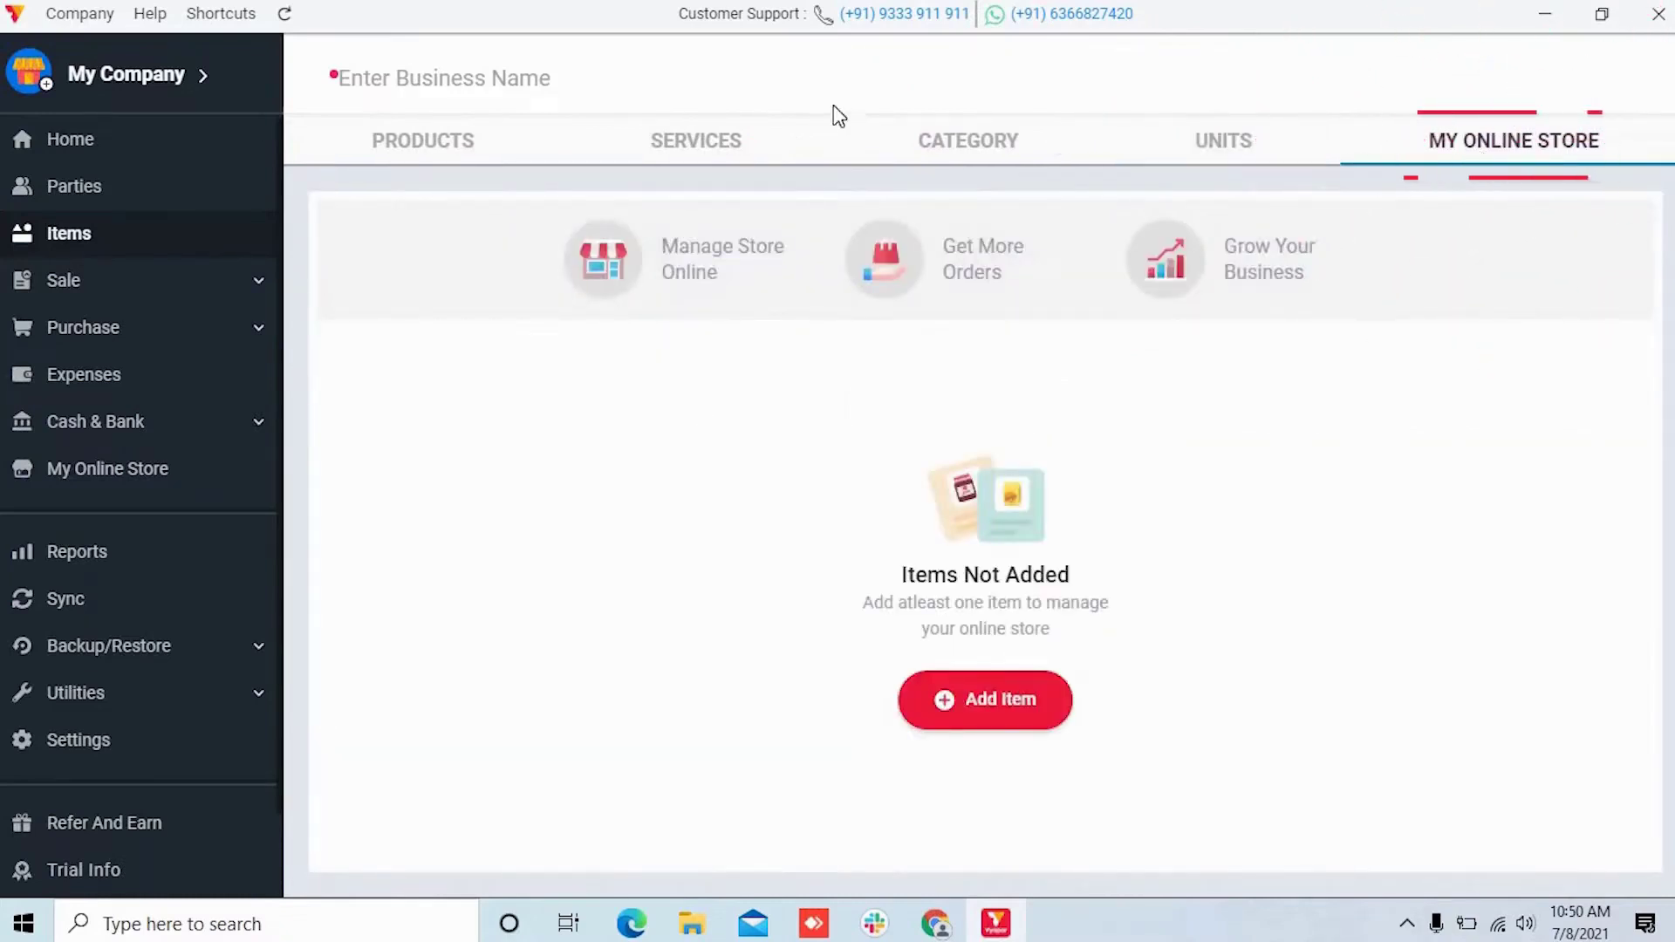
Start a new product named Water Bottle with item HSN 123456 and item code 987654
left_click(467, 139)
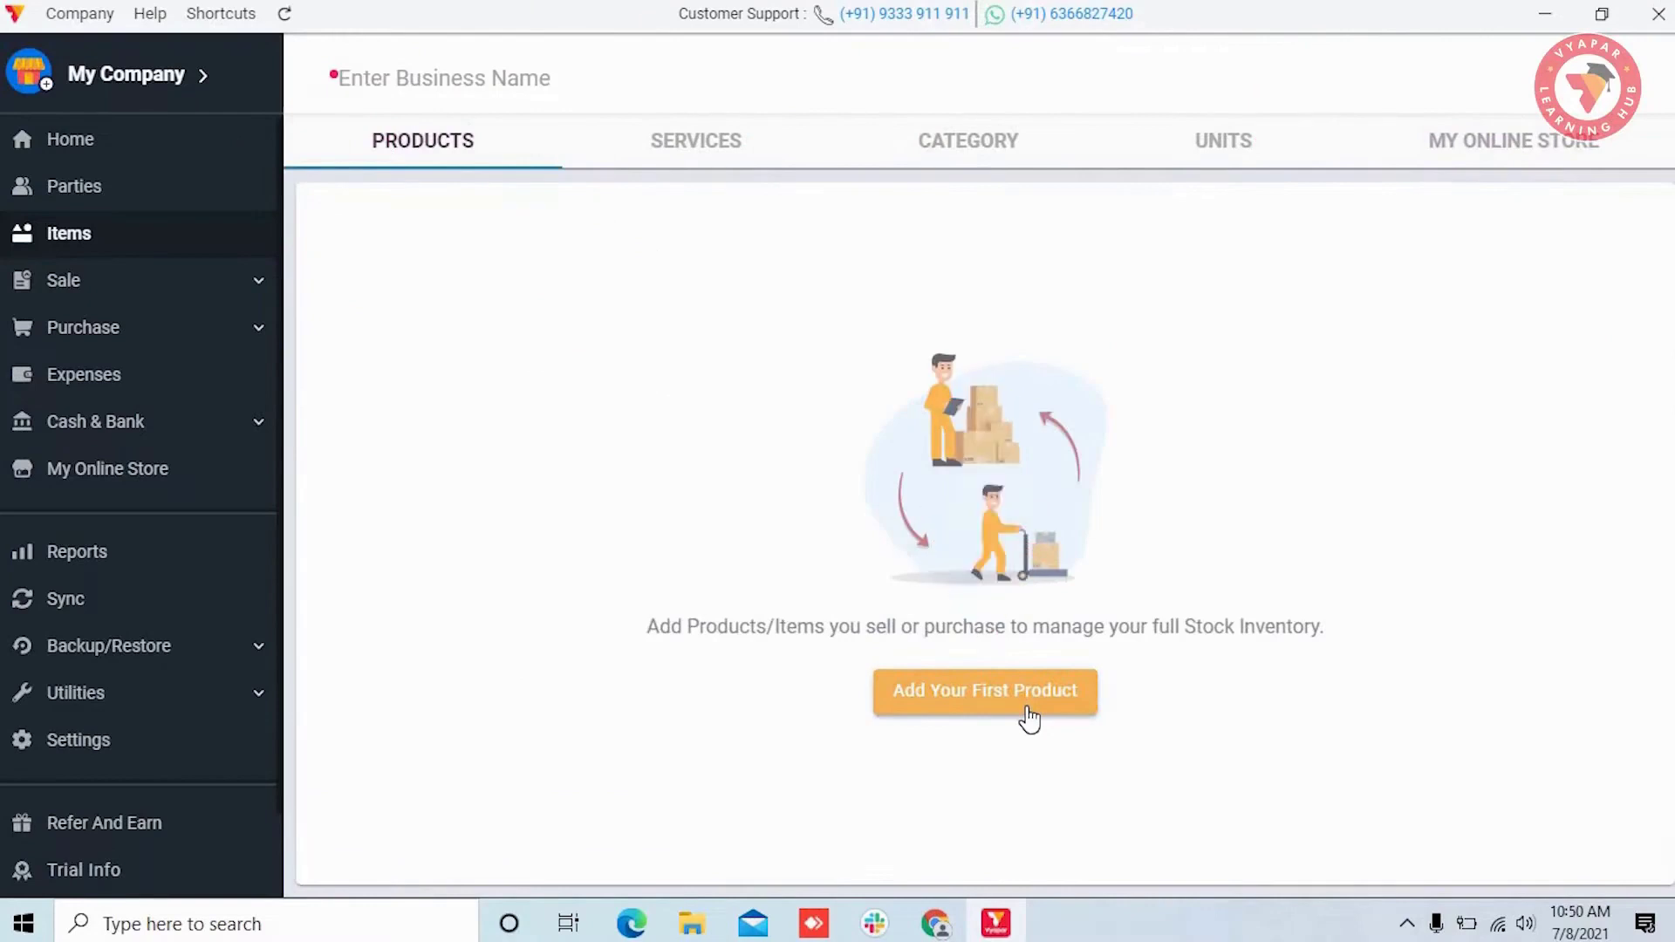
left_click(1029, 715)
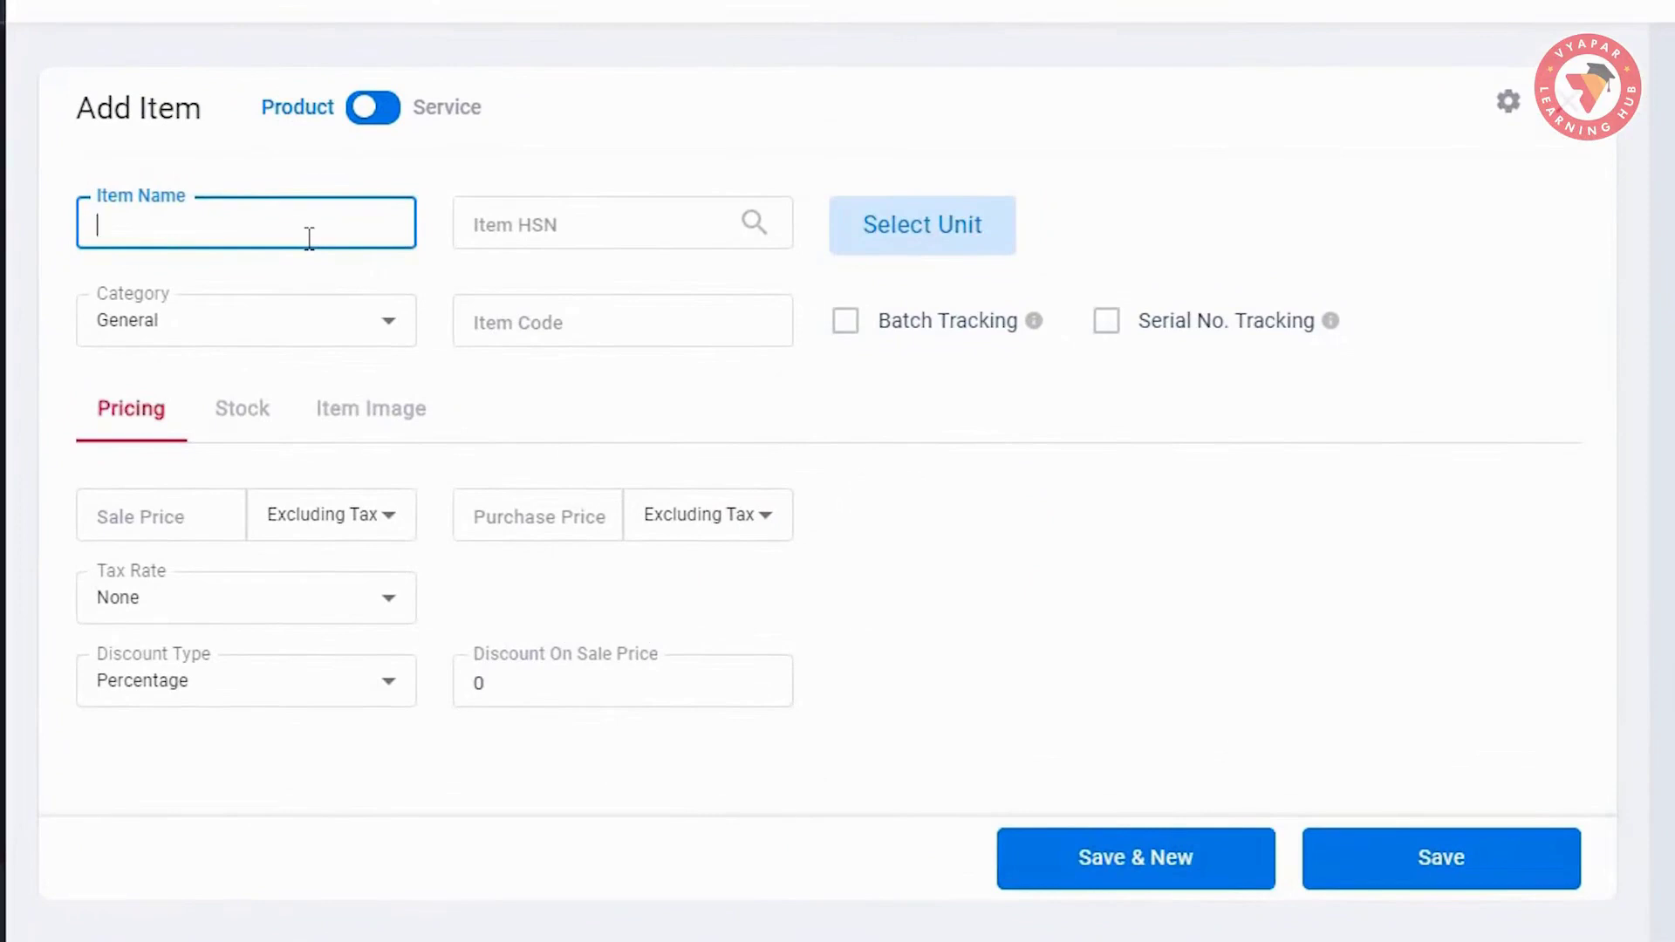
type("Water Bottle")
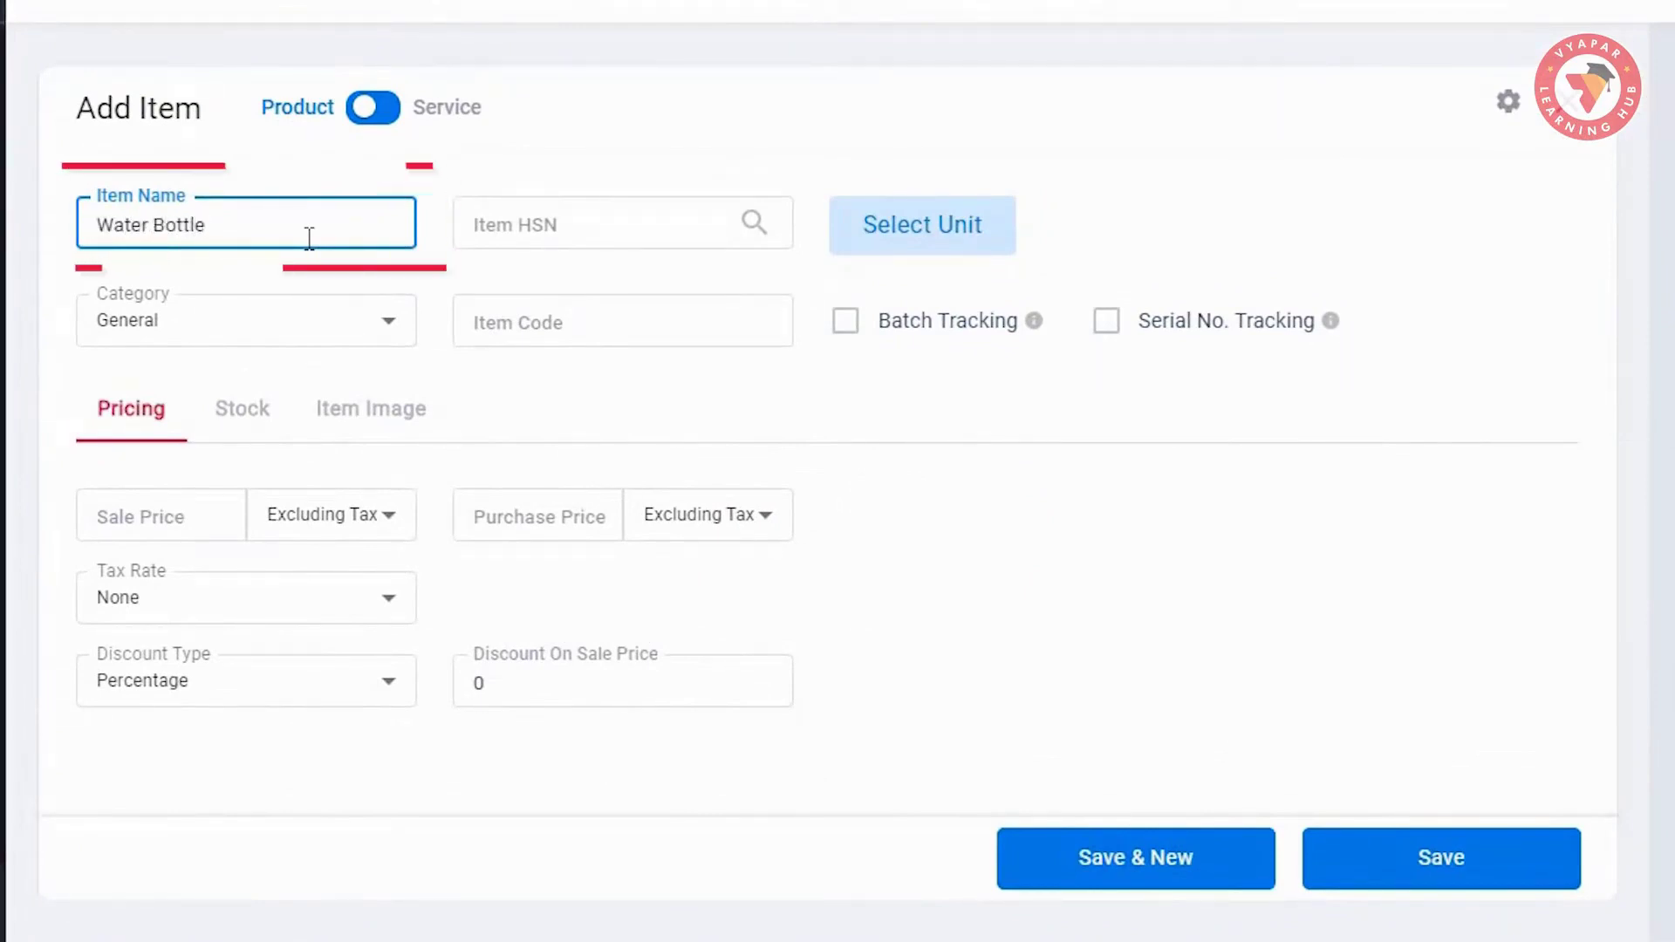
key("Tab")
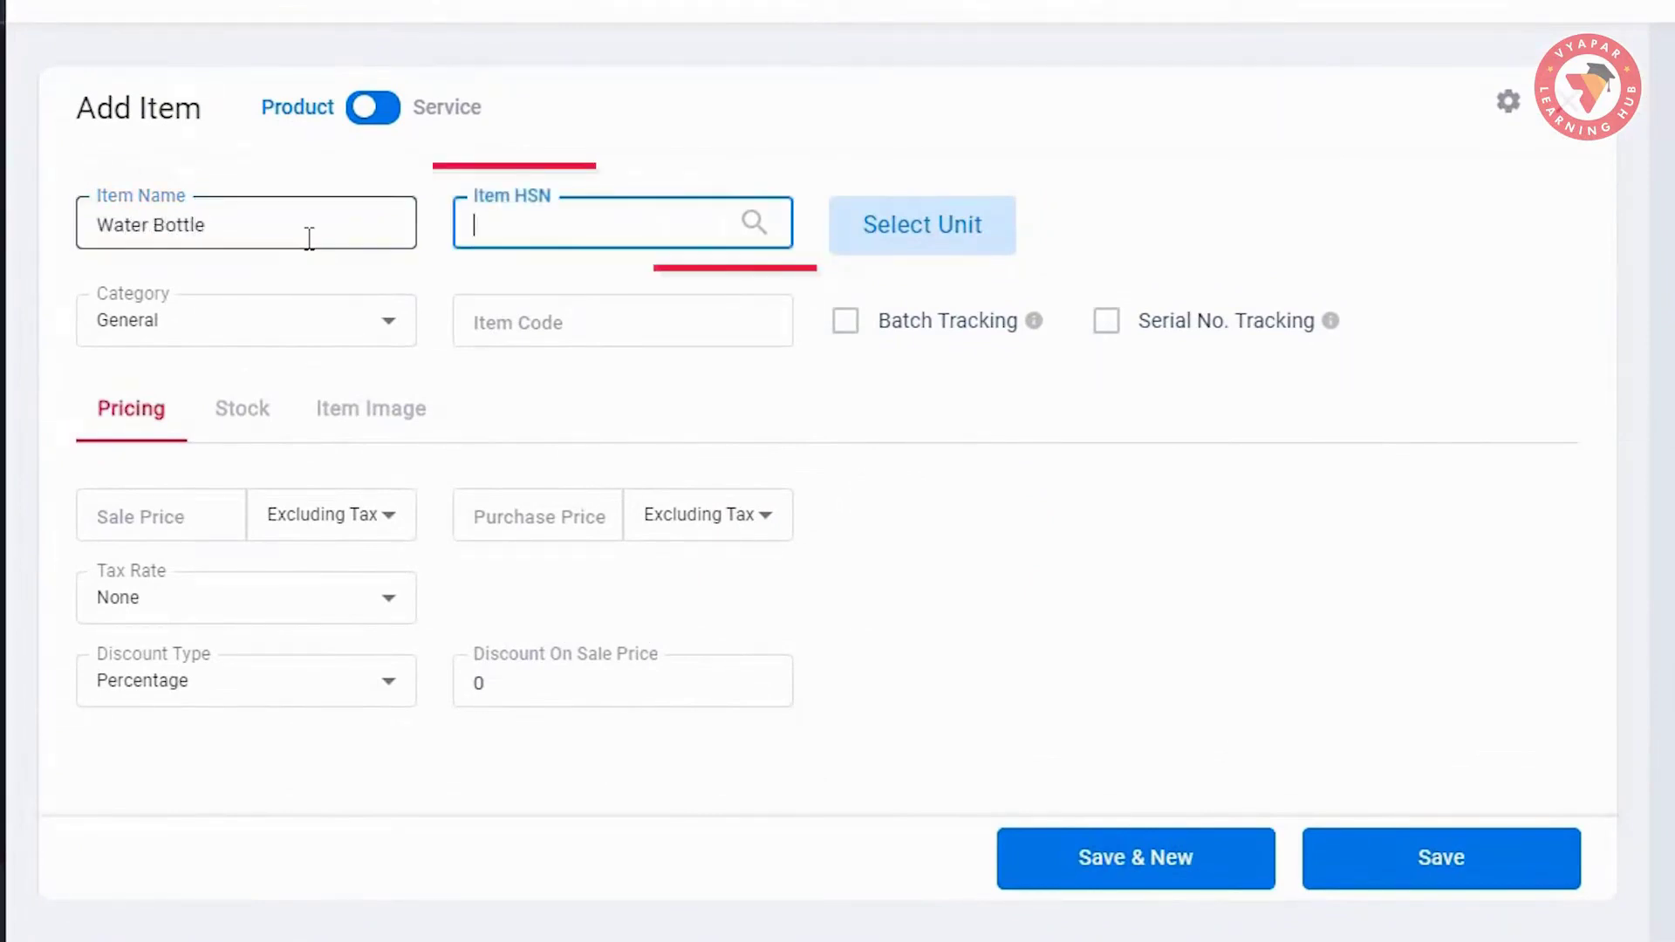
type("123456")
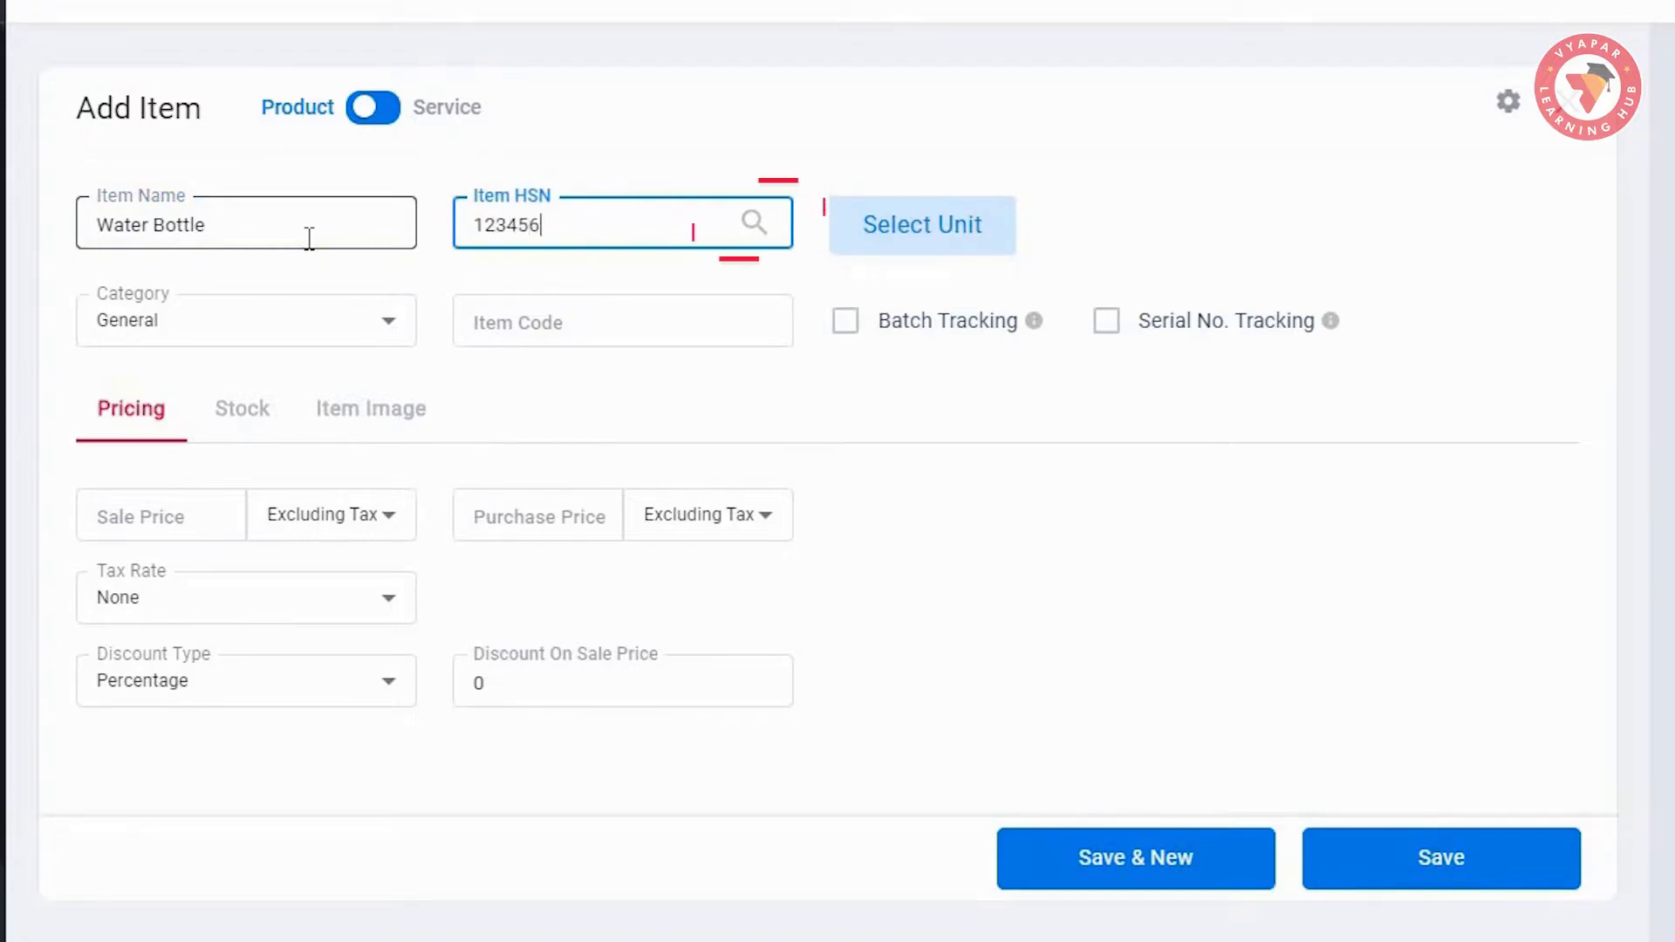
left_click(801, 211)
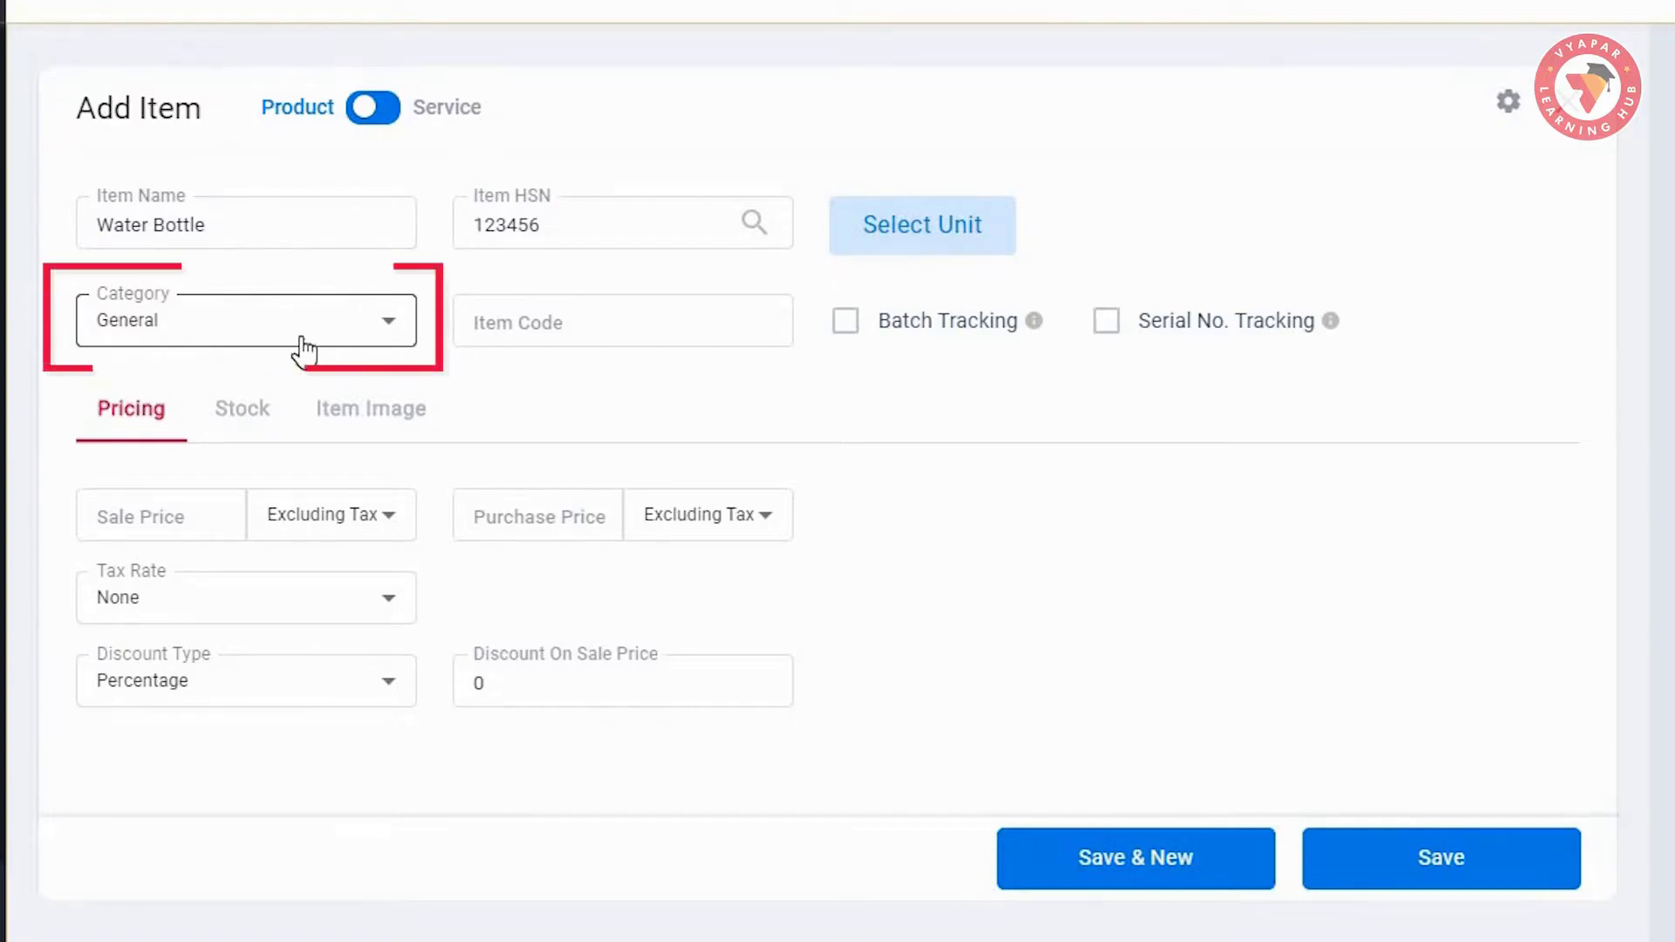
left_click(565, 323)
type("98765")
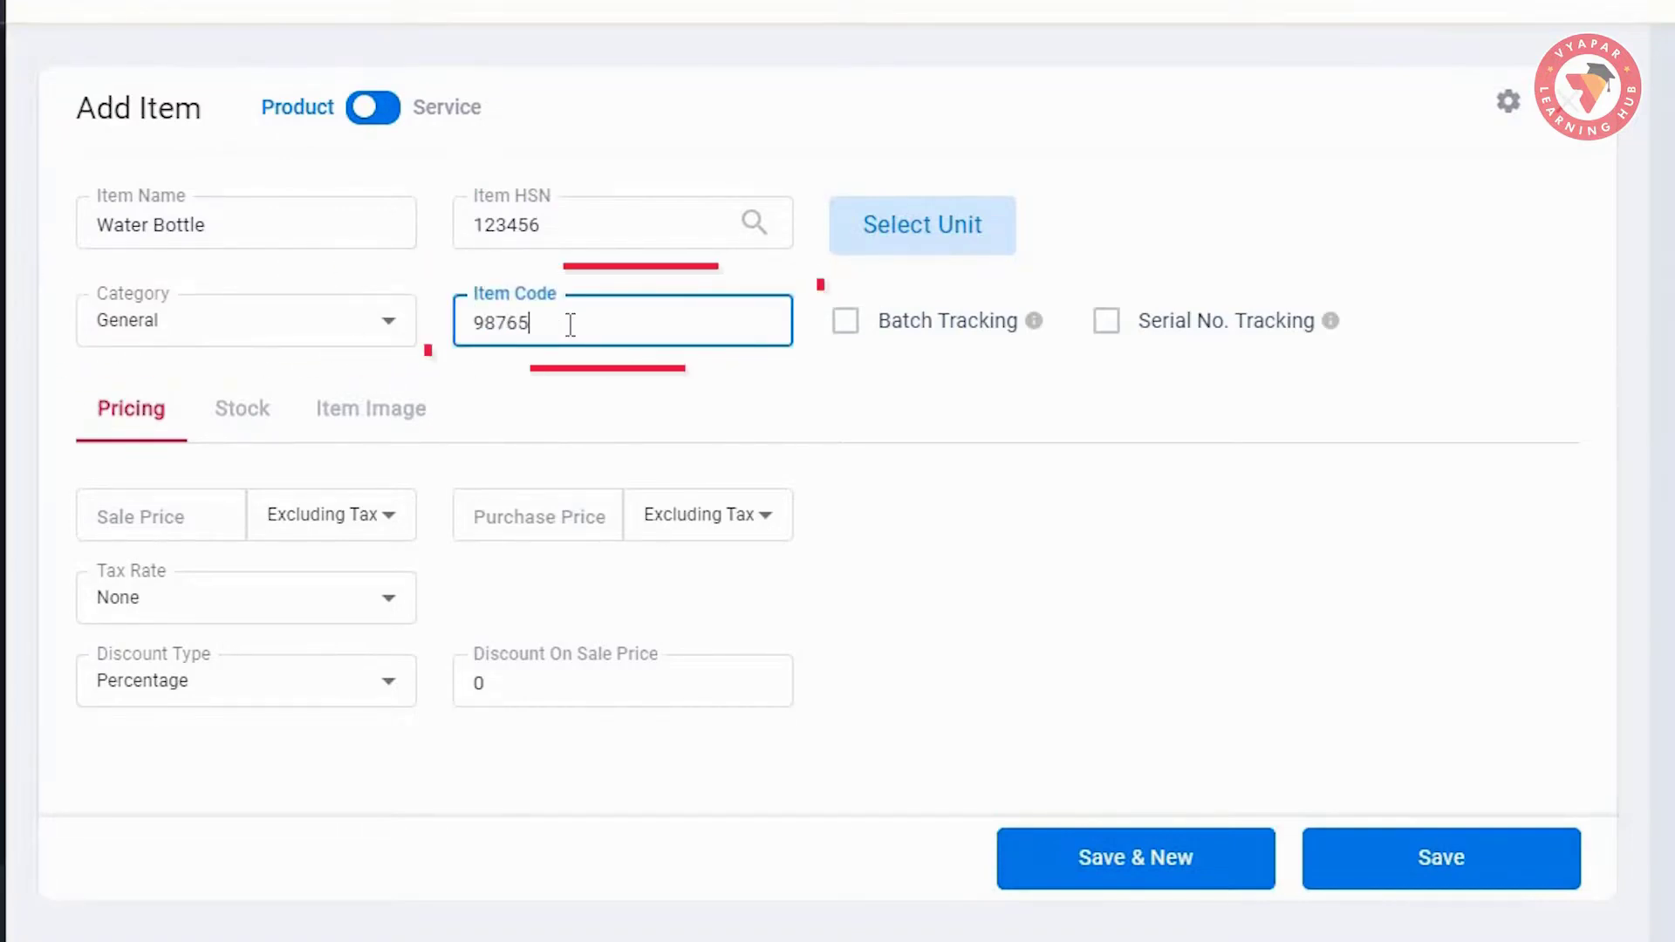
type("4")
Set the product's base unit to BOX and secondary unit to BOTTLES, with 1 box equal to 12 bottles, and save
left_click(908, 242)
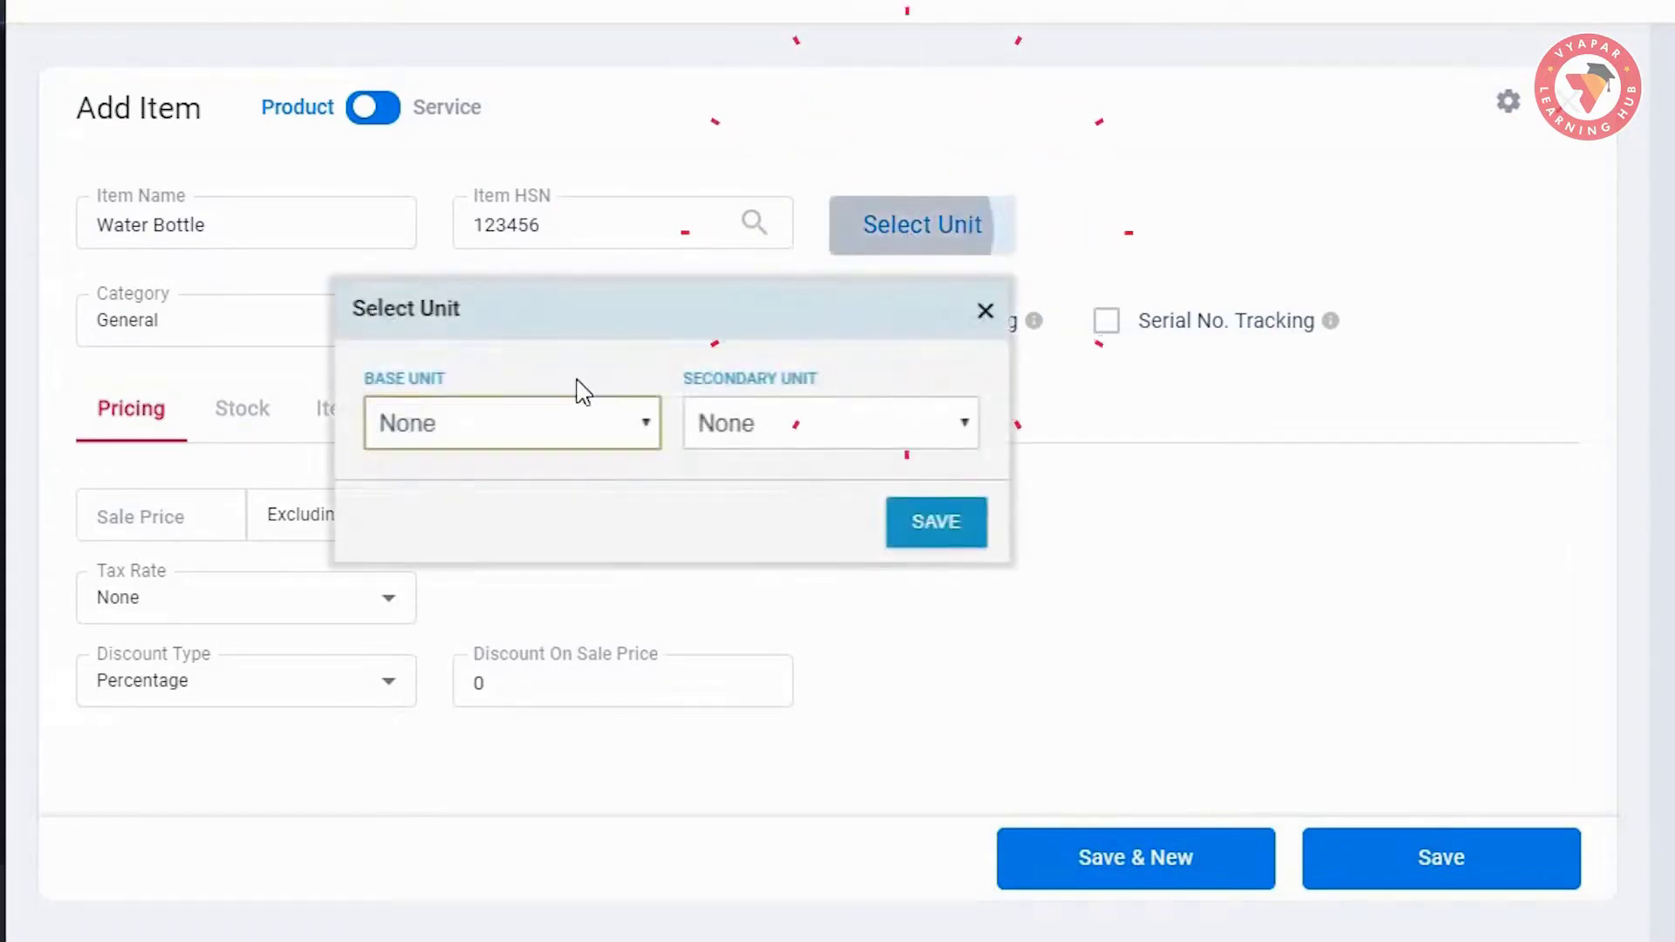
left_click(535, 433)
left_click(487, 616)
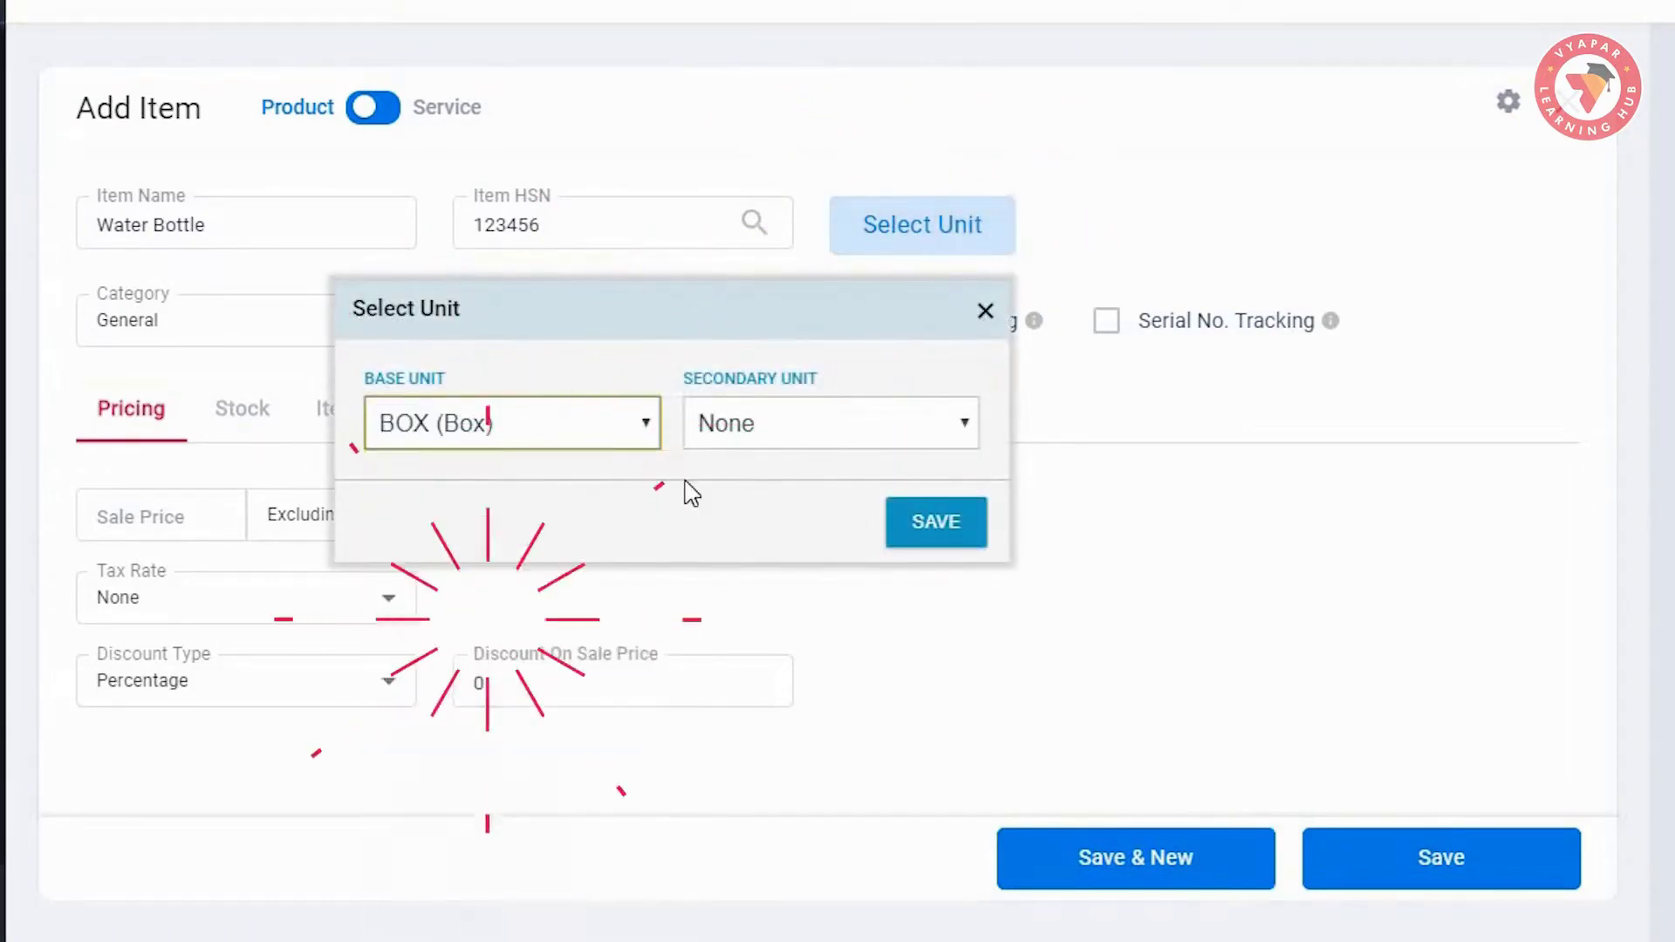
left_click(826, 424)
left_click(803, 572)
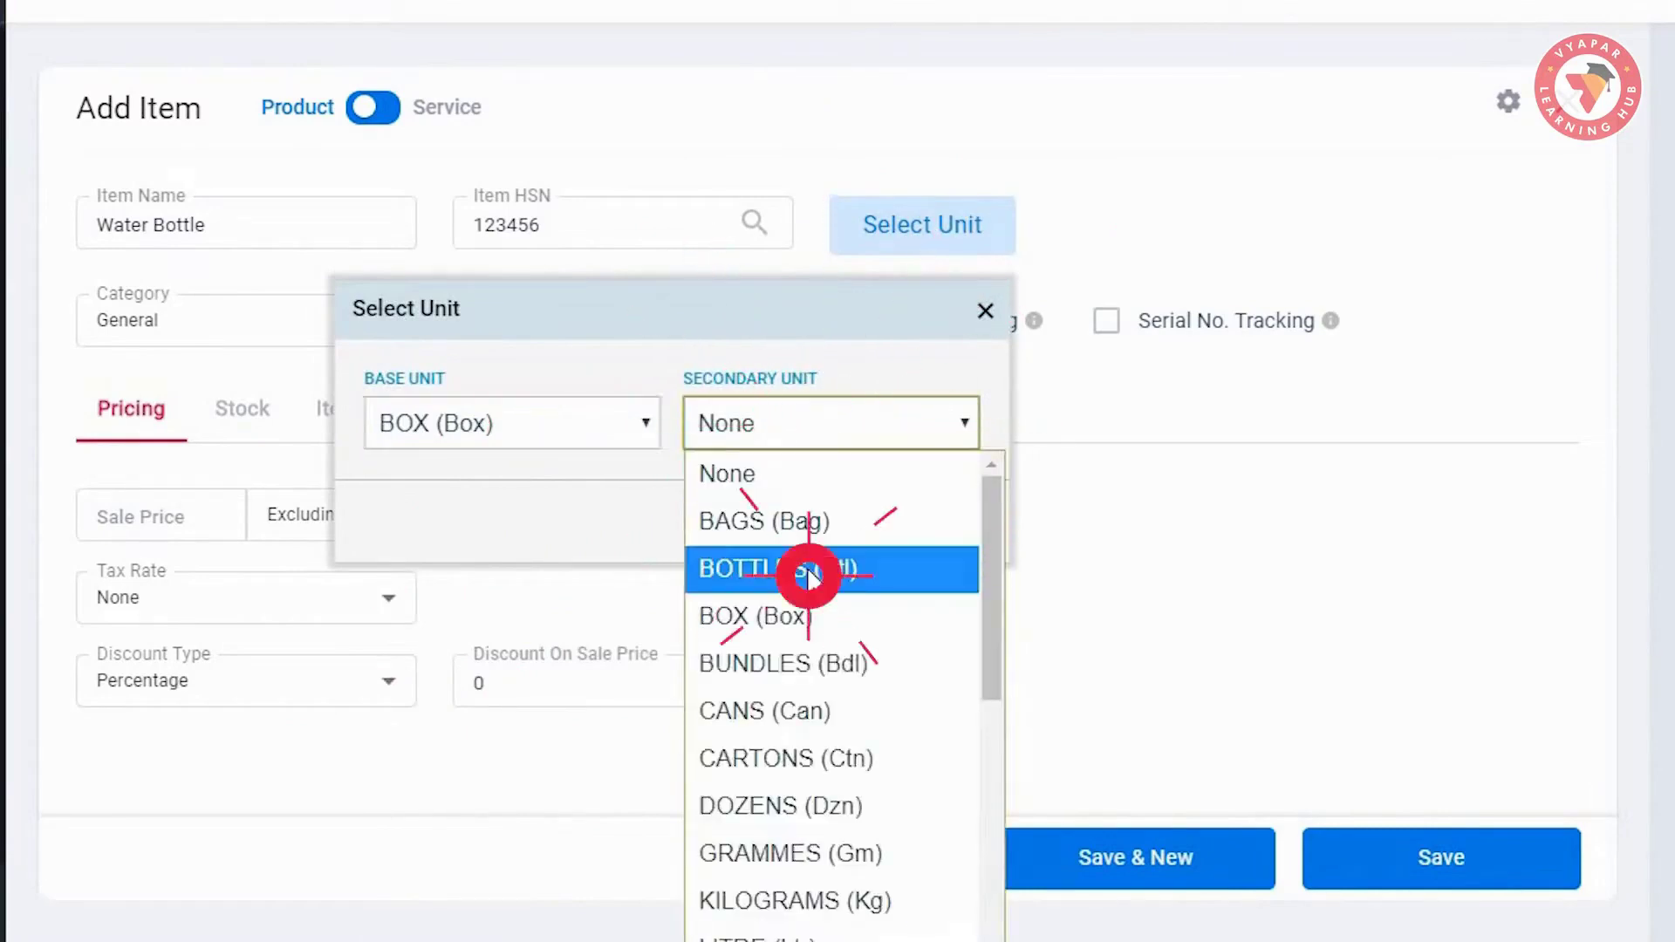
left_click(641, 452)
key("BackSpace")
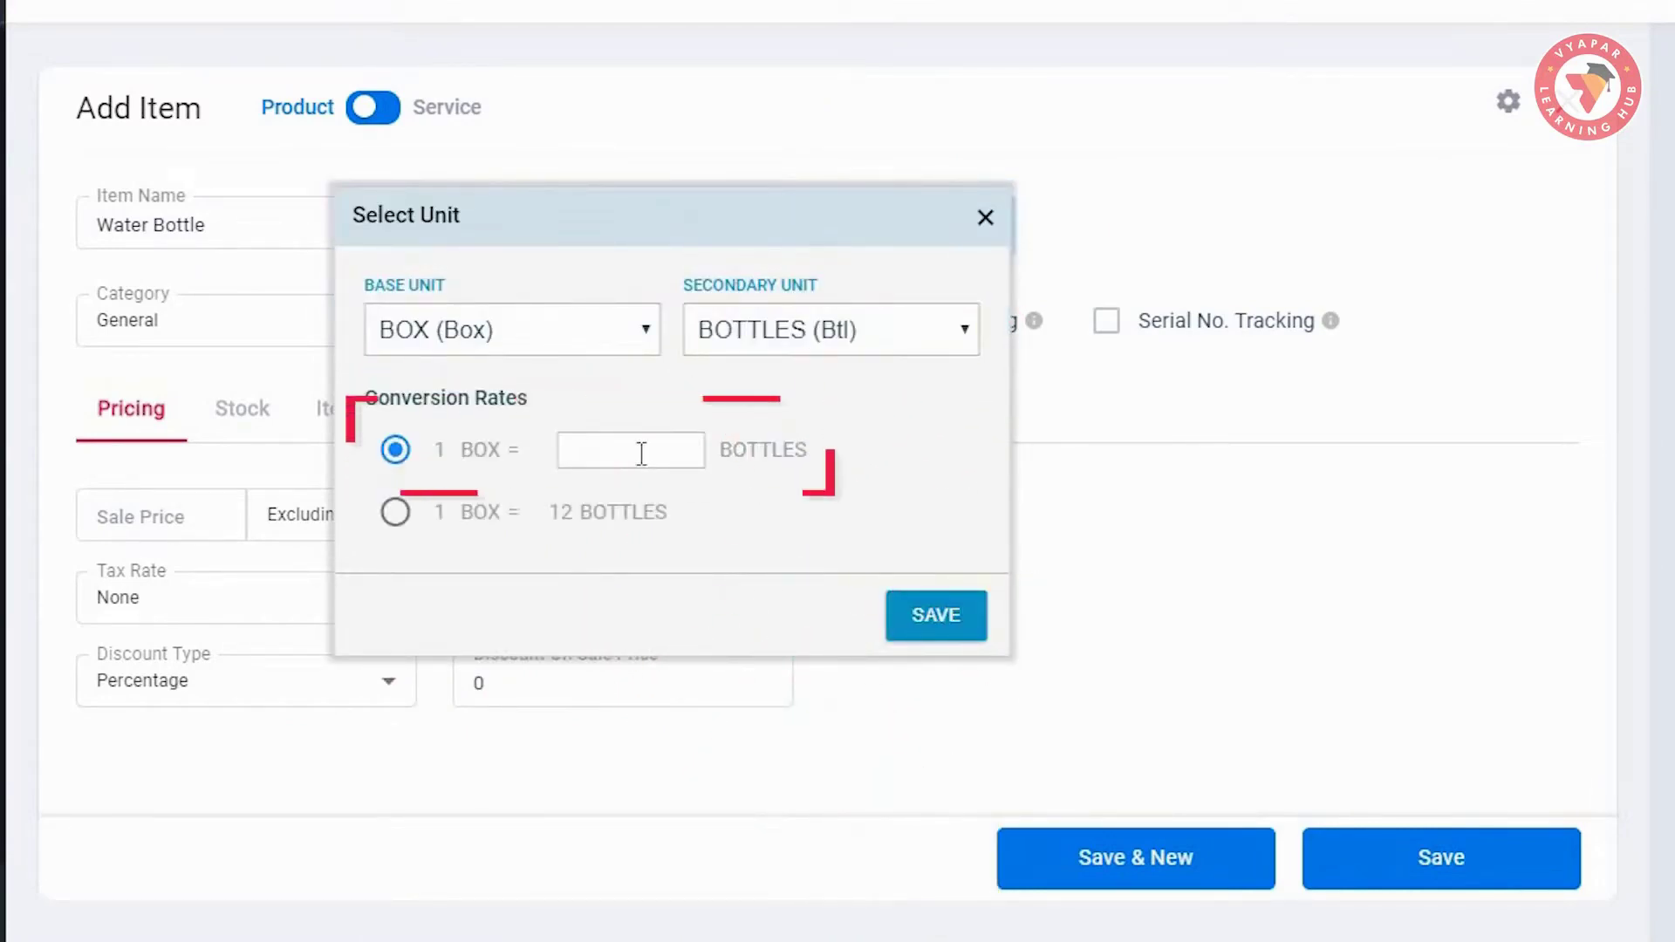
type("12")
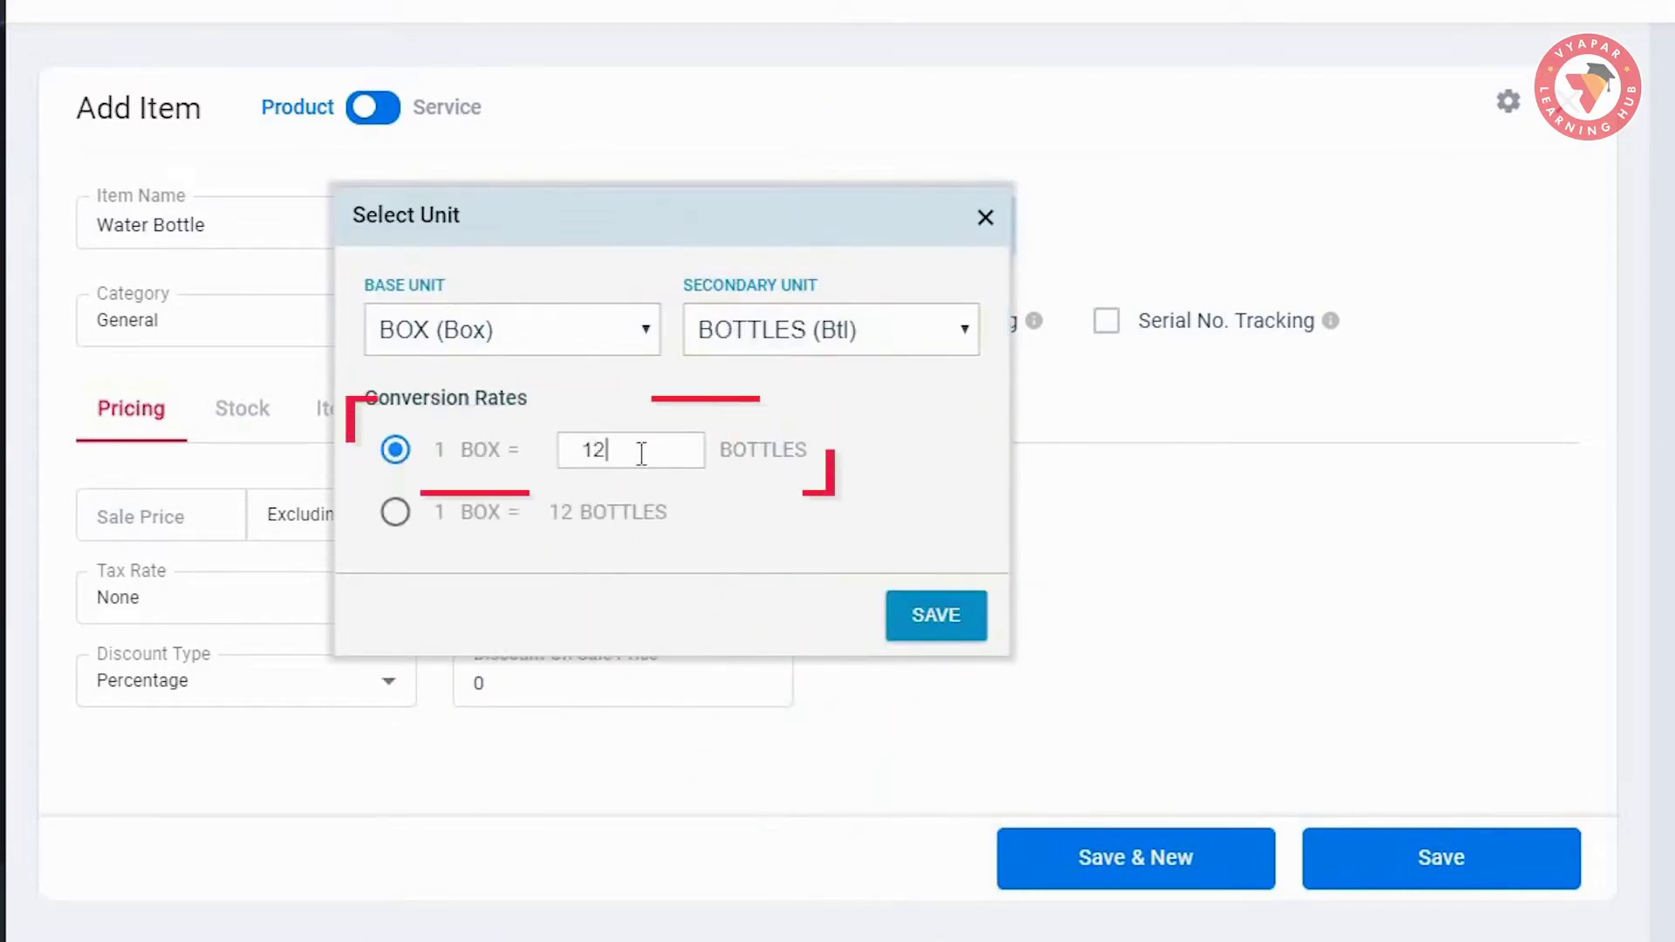
left_click(937, 615)
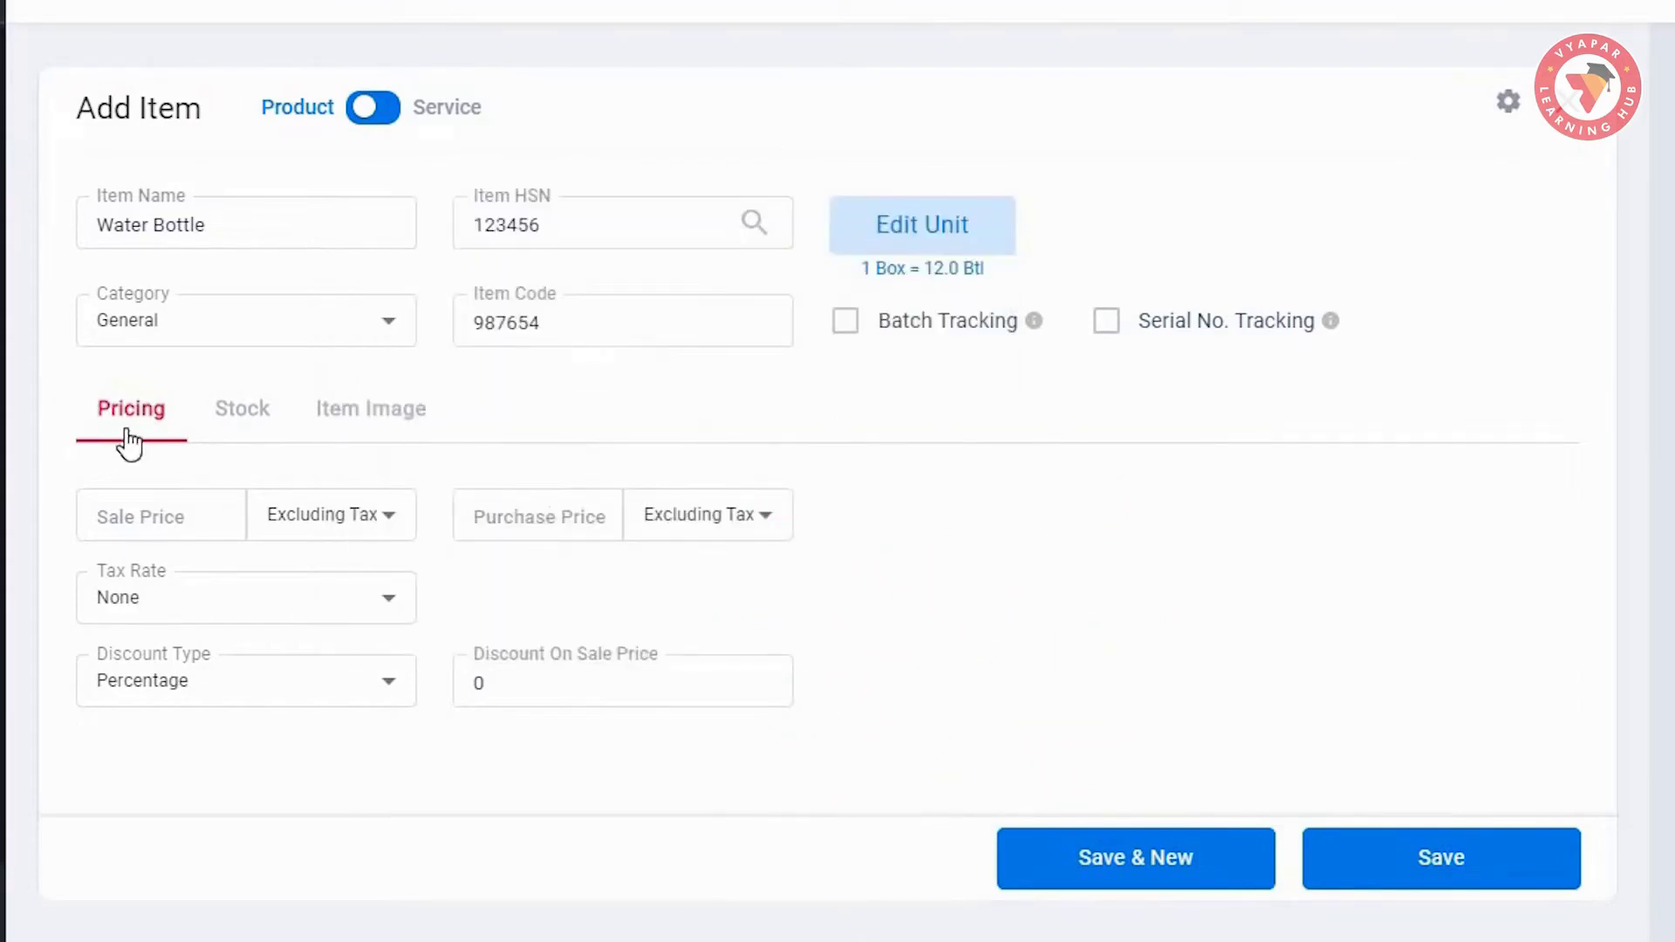
Look over the product's stock and image sections, and set its sale price to 149
left_click(238, 427)
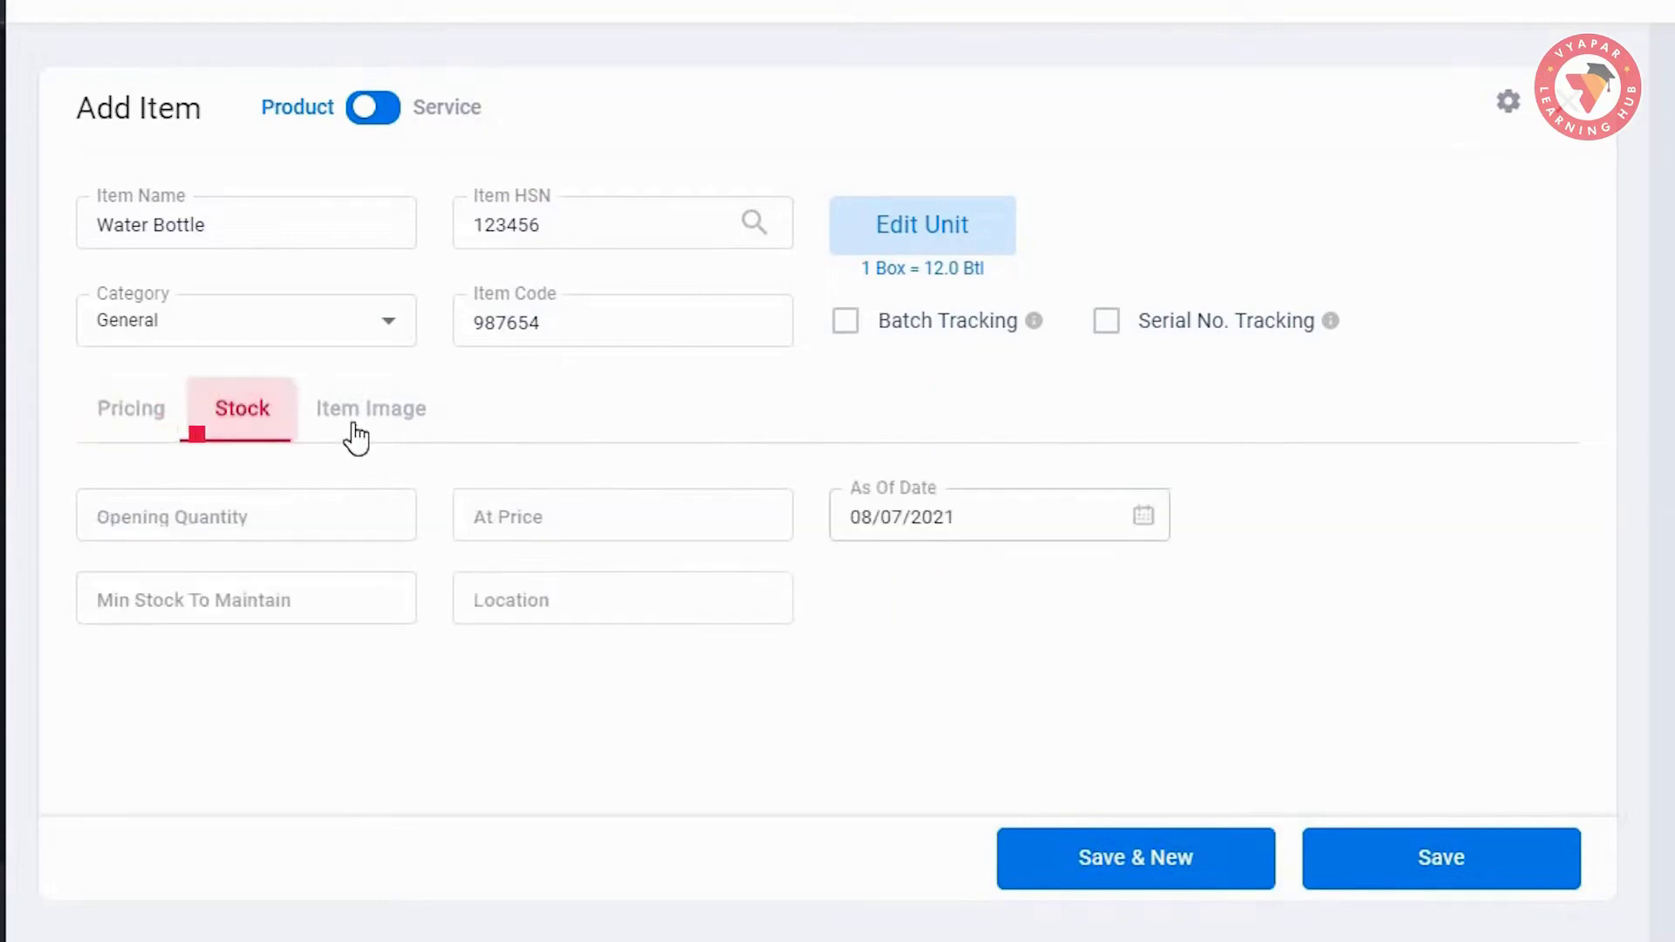
left_click(353, 432)
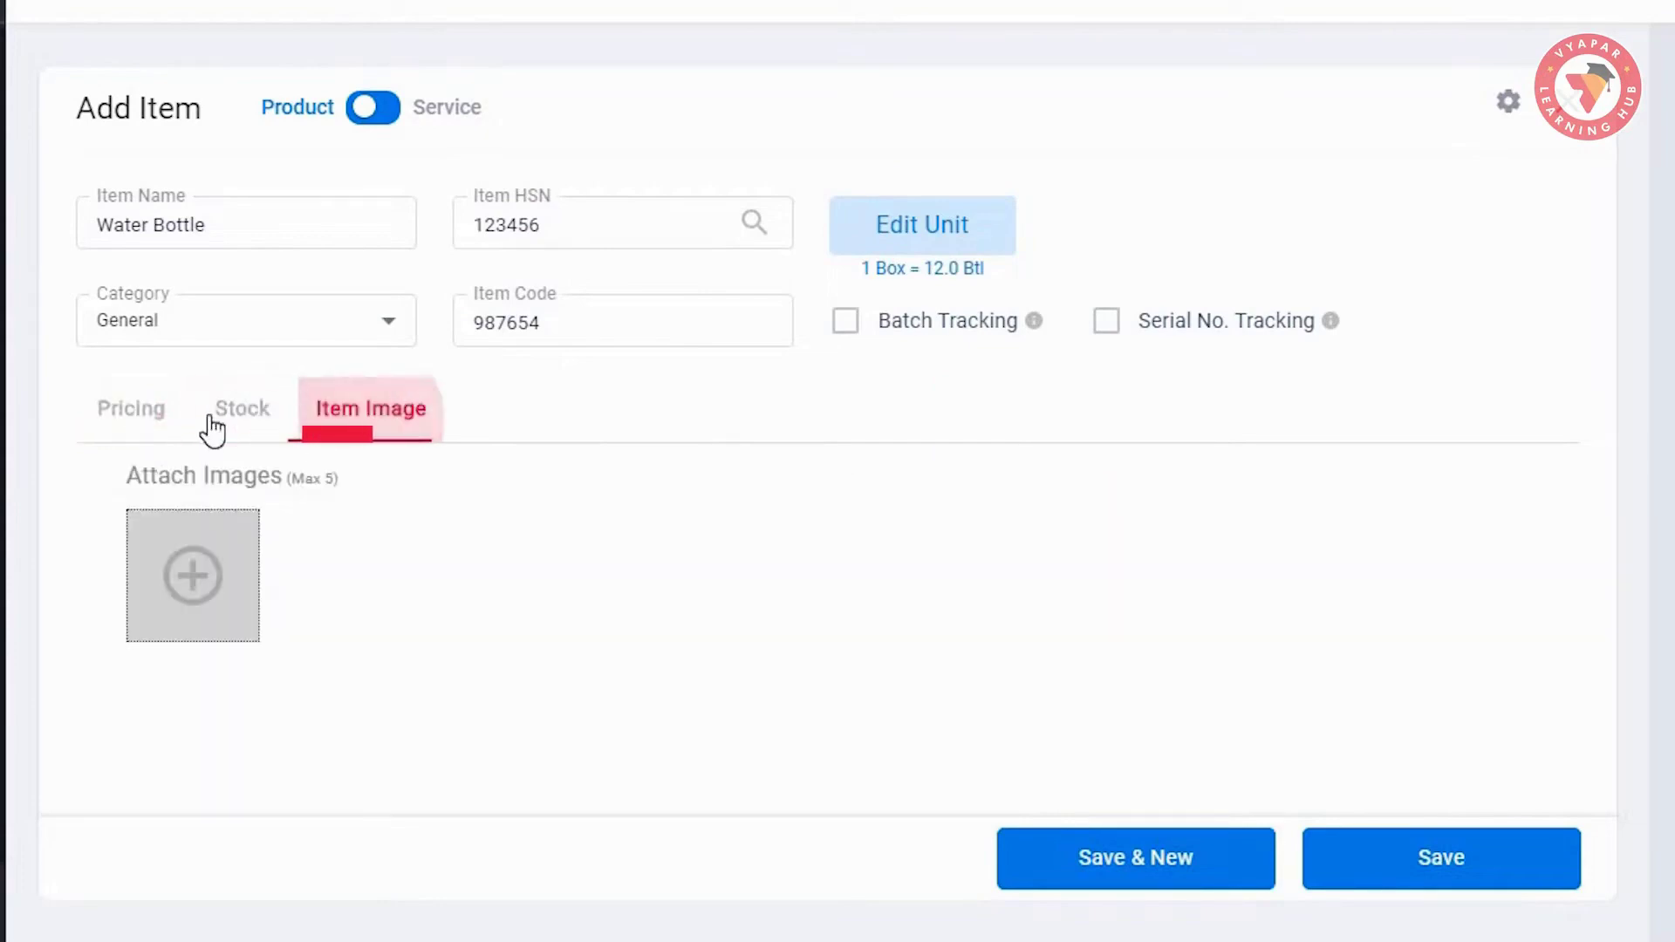
left_click(137, 427)
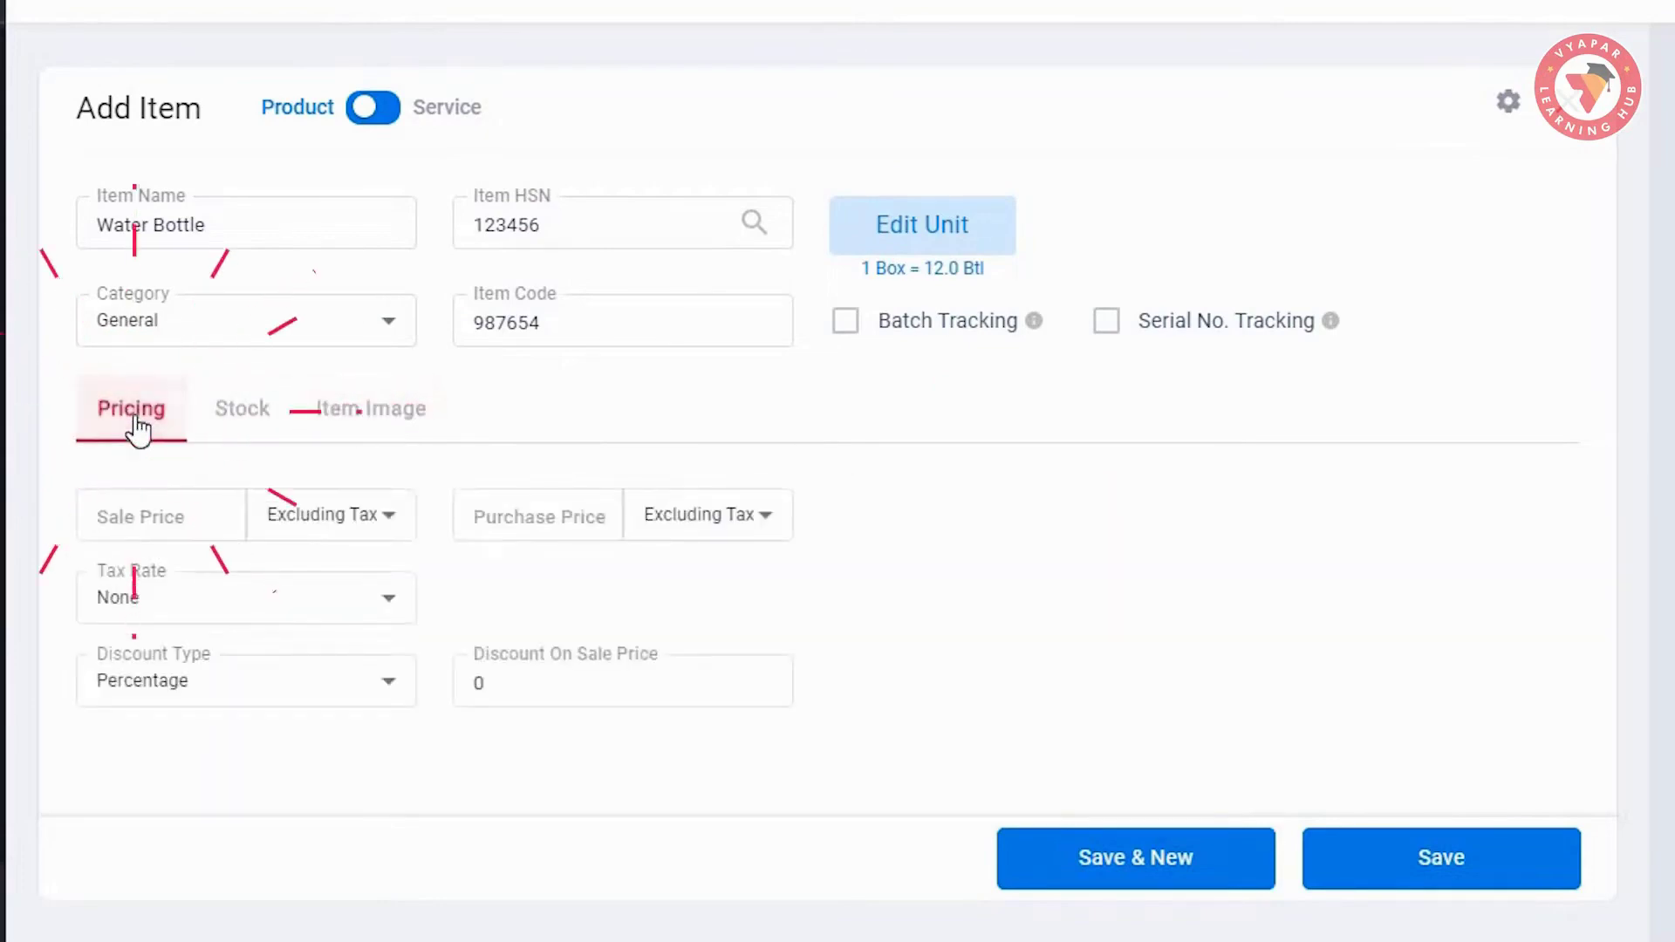
left_click(143, 515)
type("1")
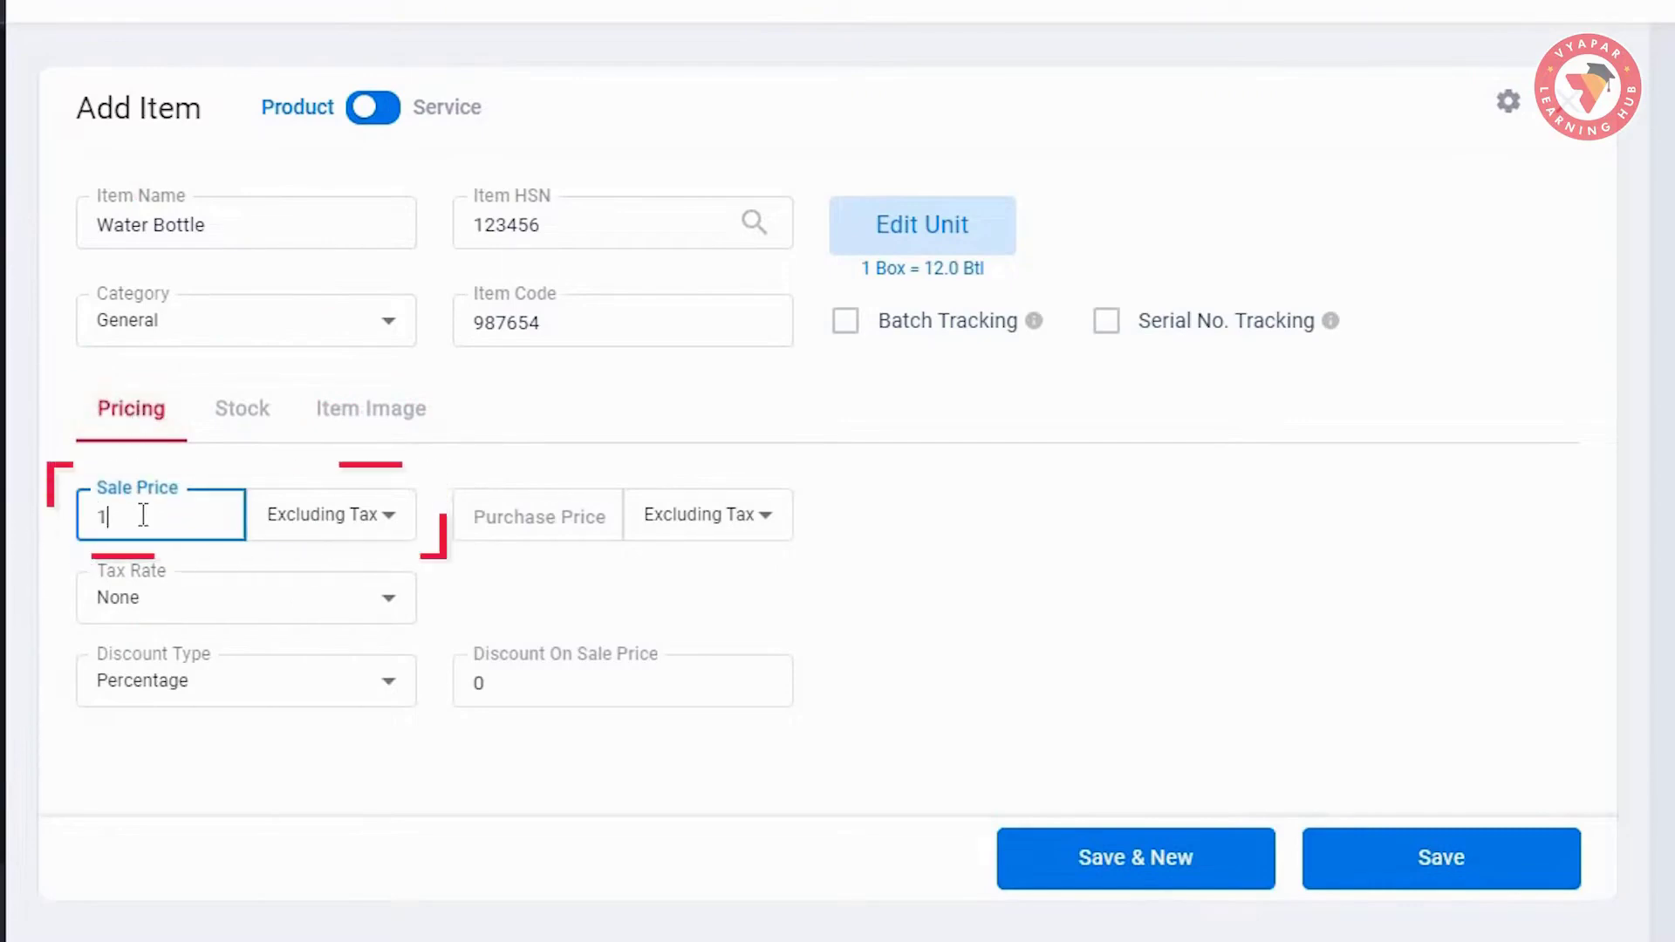
type("49")
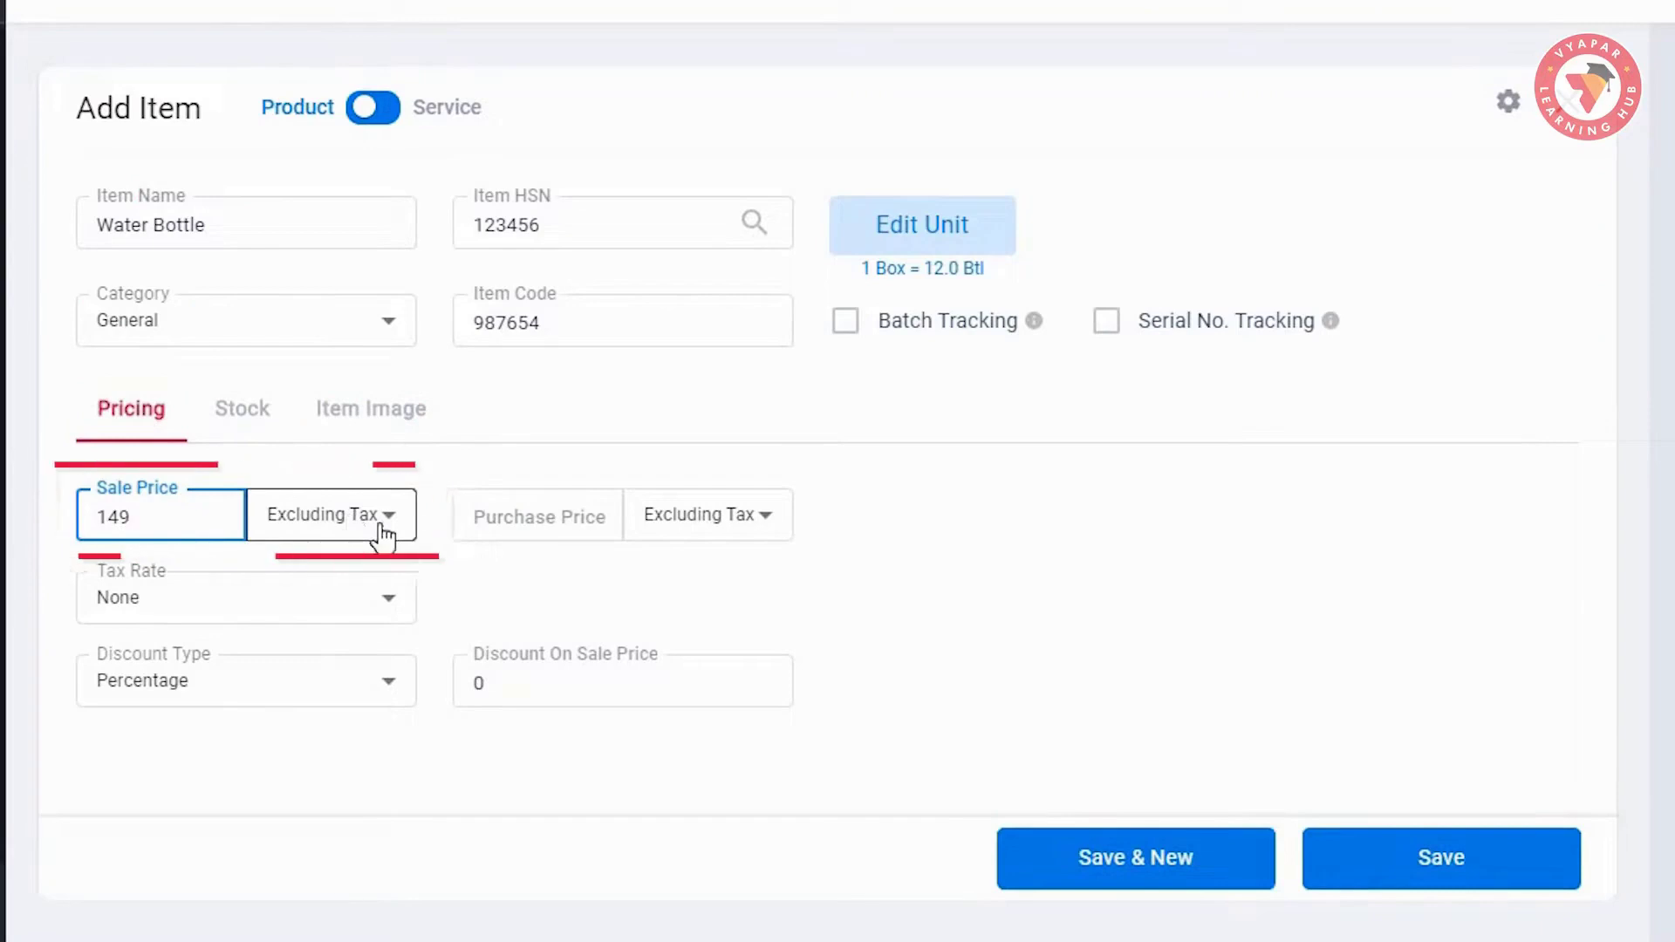
Keep the sale price excluding tax, set the purchase price to 109 excluding tax, and apply the GST@12% tax rate
left_click(381, 530)
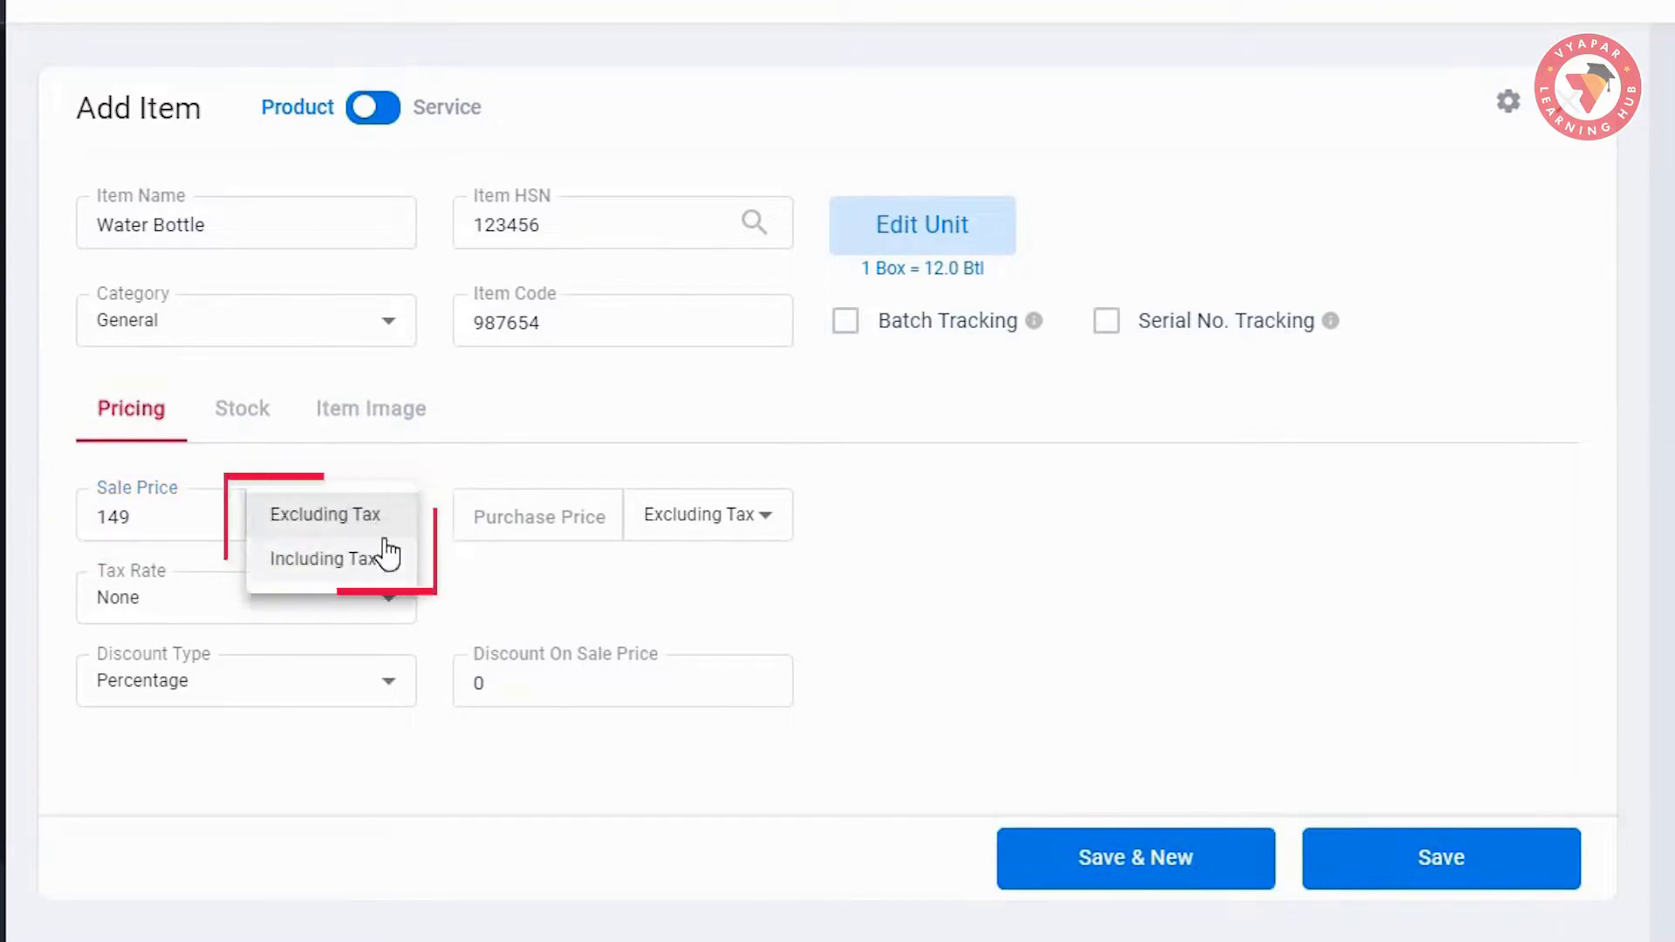
left_click(550, 516)
type("109")
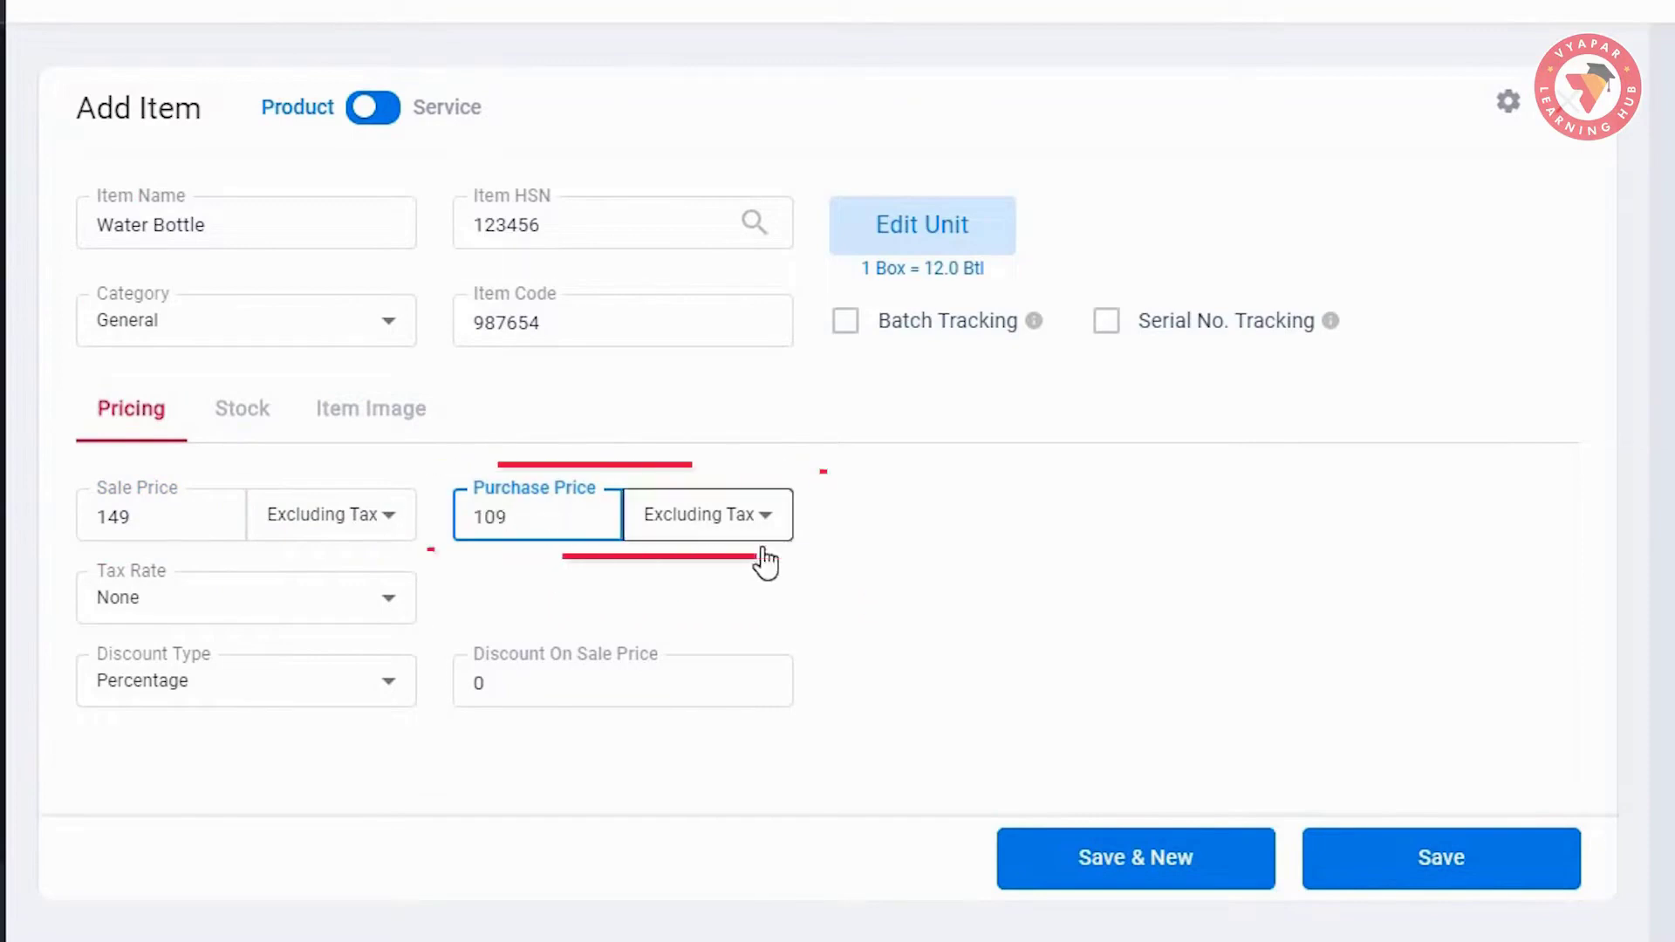
left_click(773, 525)
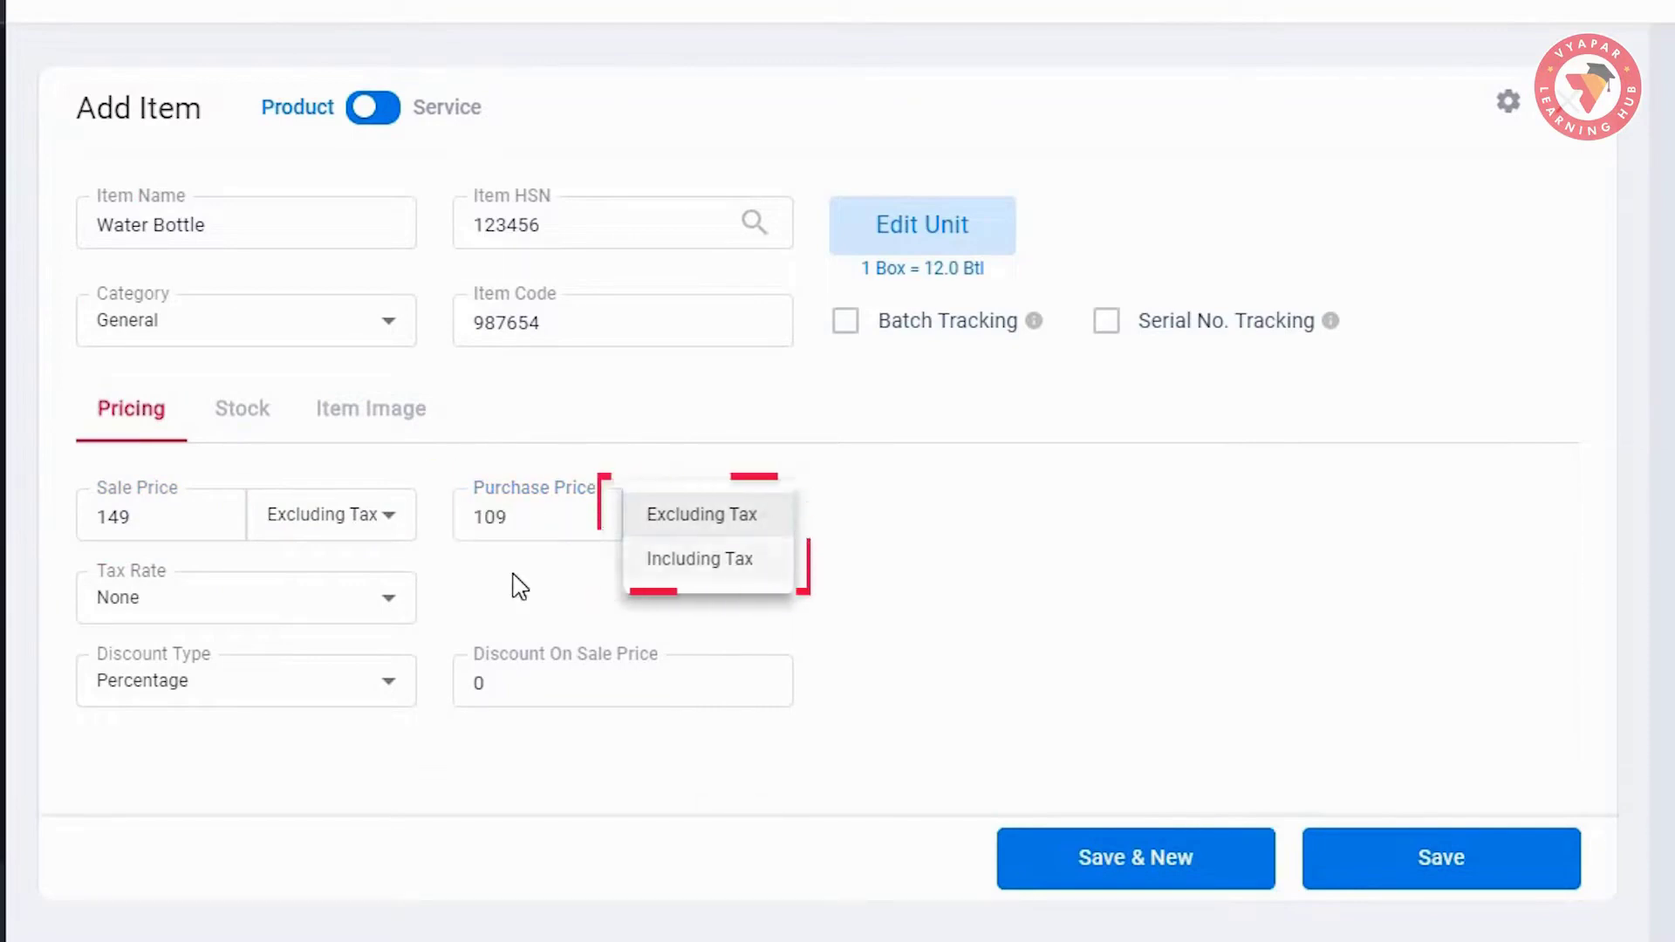
left_click(280, 606)
left_click(262, 602)
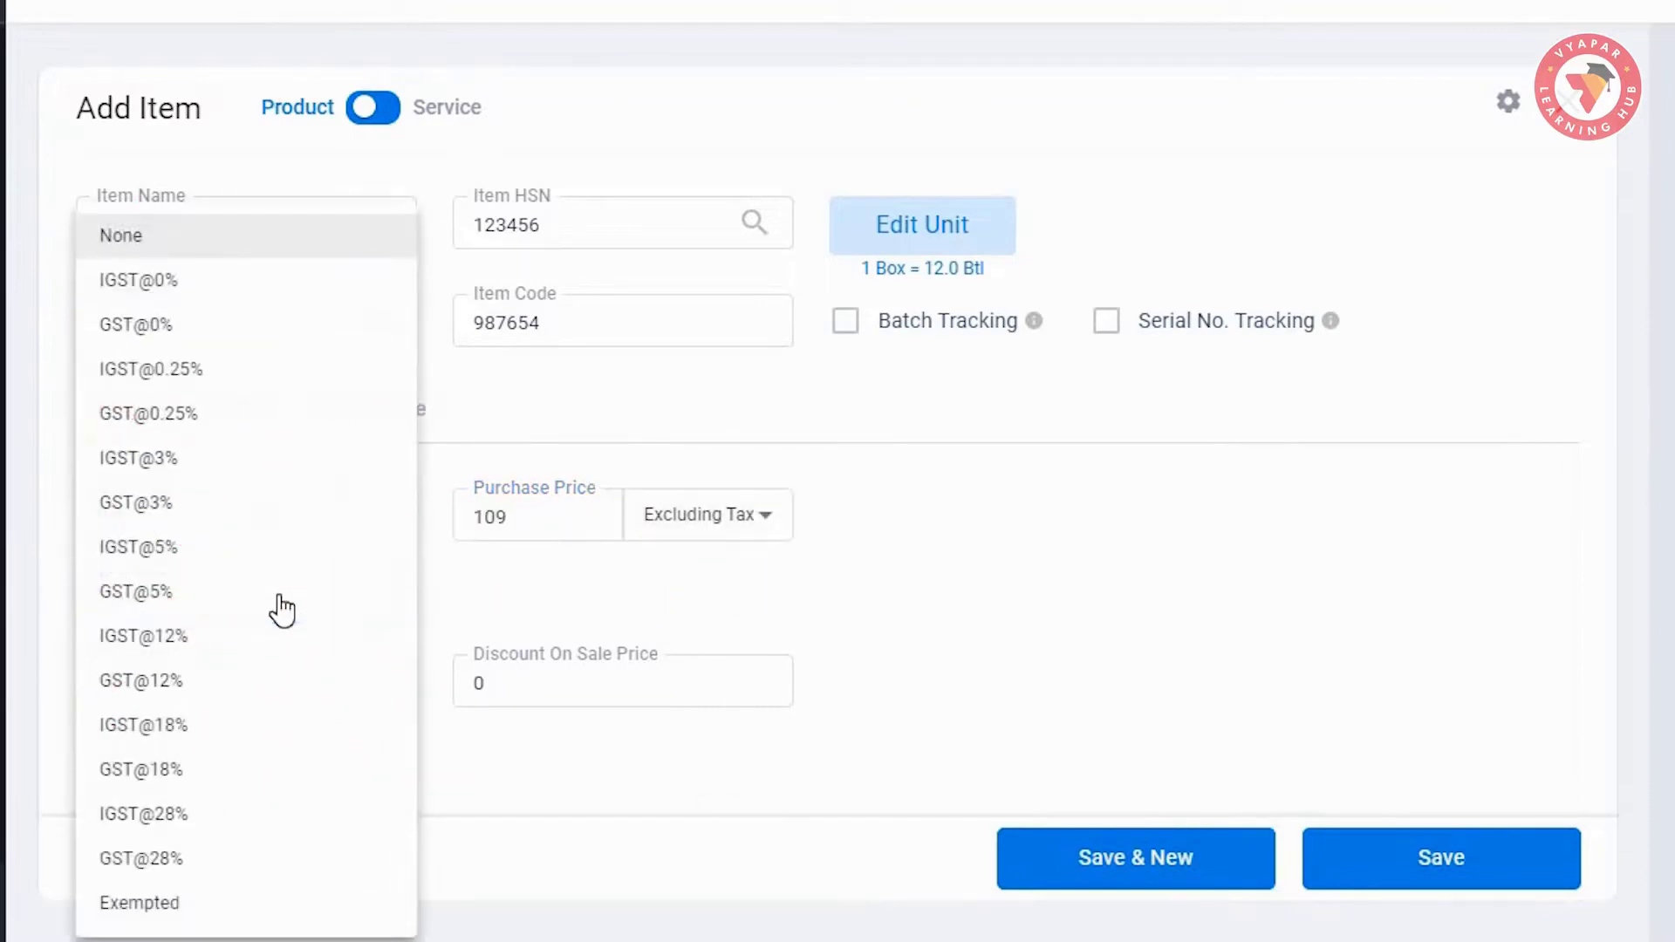
left_click(175, 688)
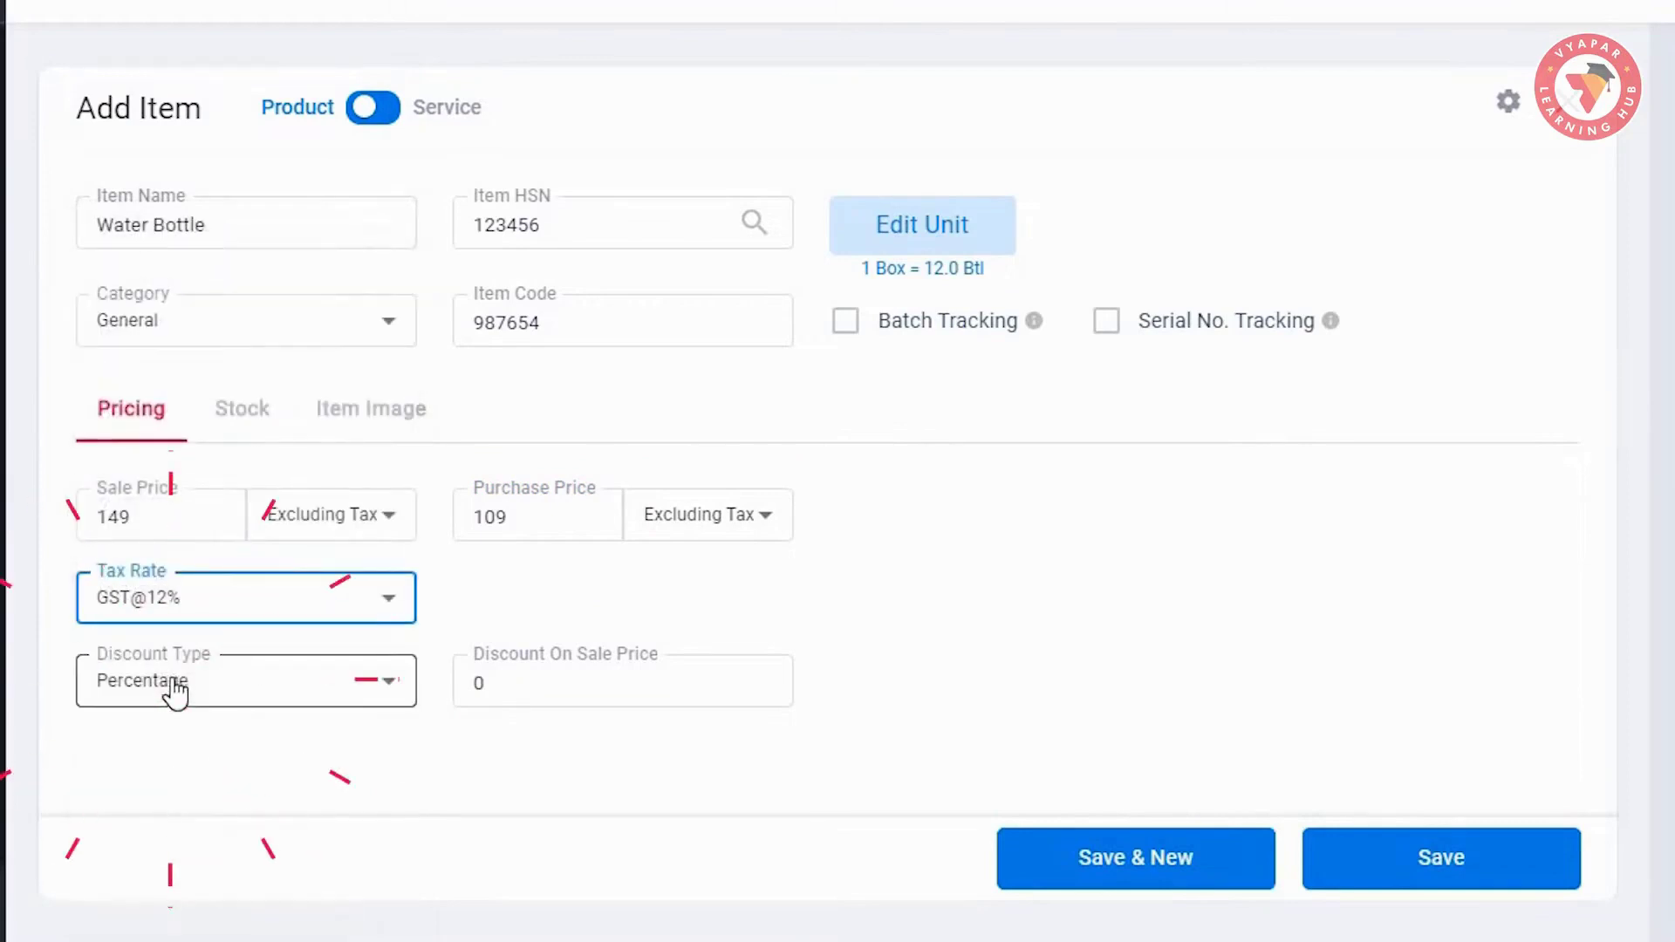
Check the discount type options, keep Percentage, and set the discount on sale price to 1
left_click(388, 695)
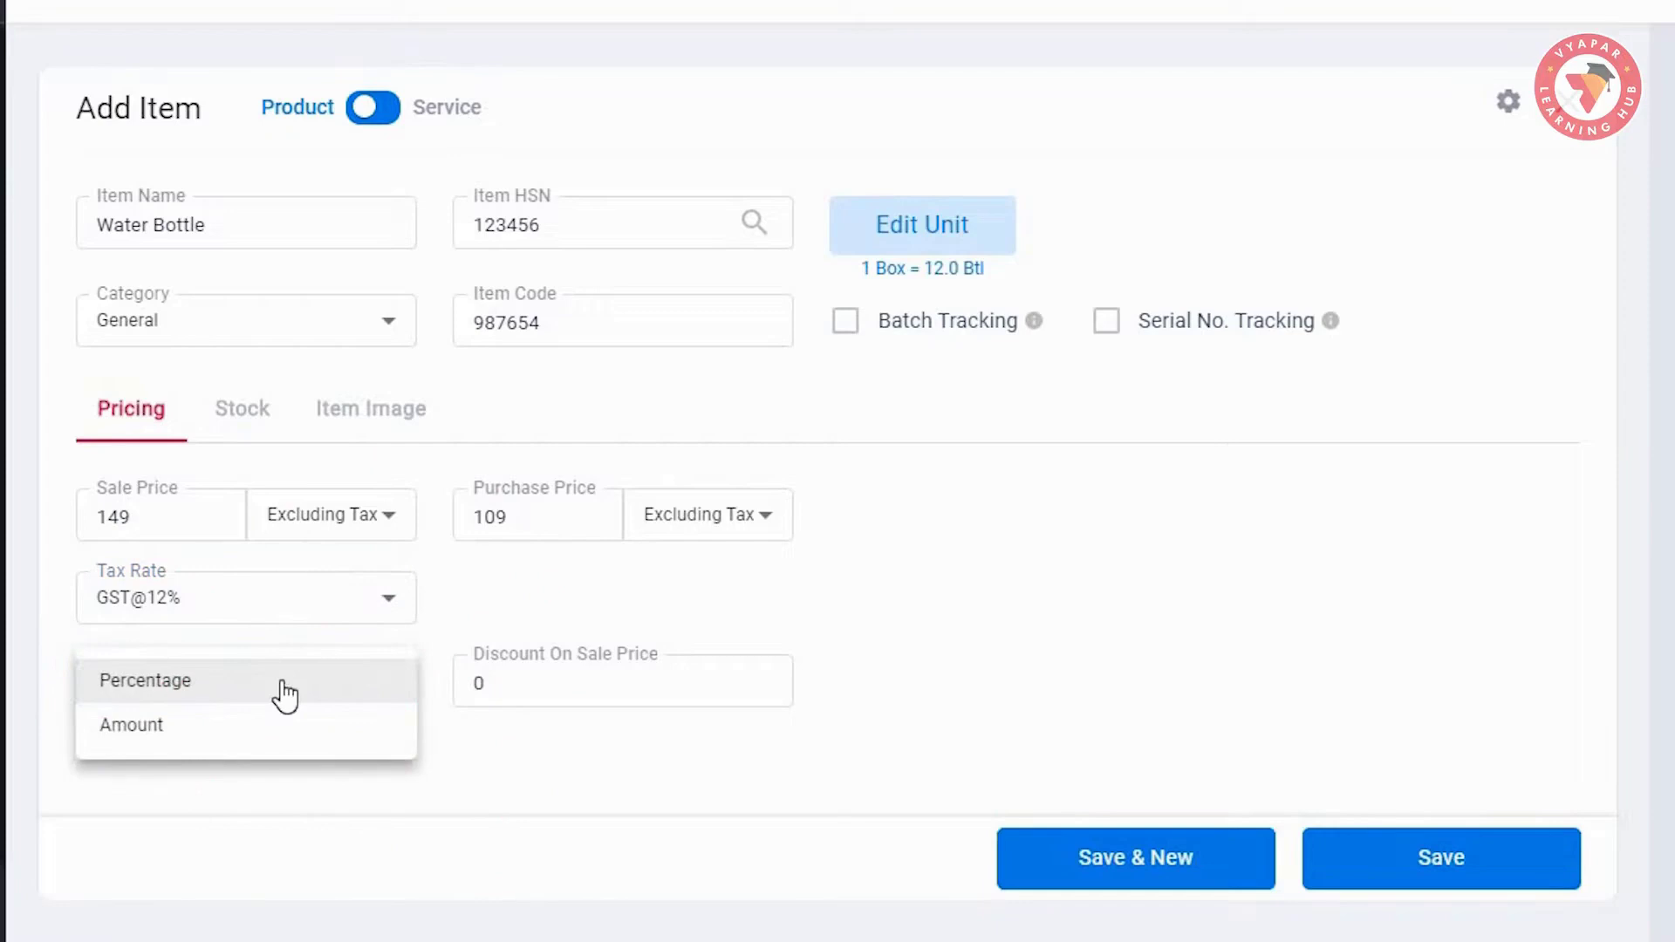
left_click(237, 733)
left_click(360, 691)
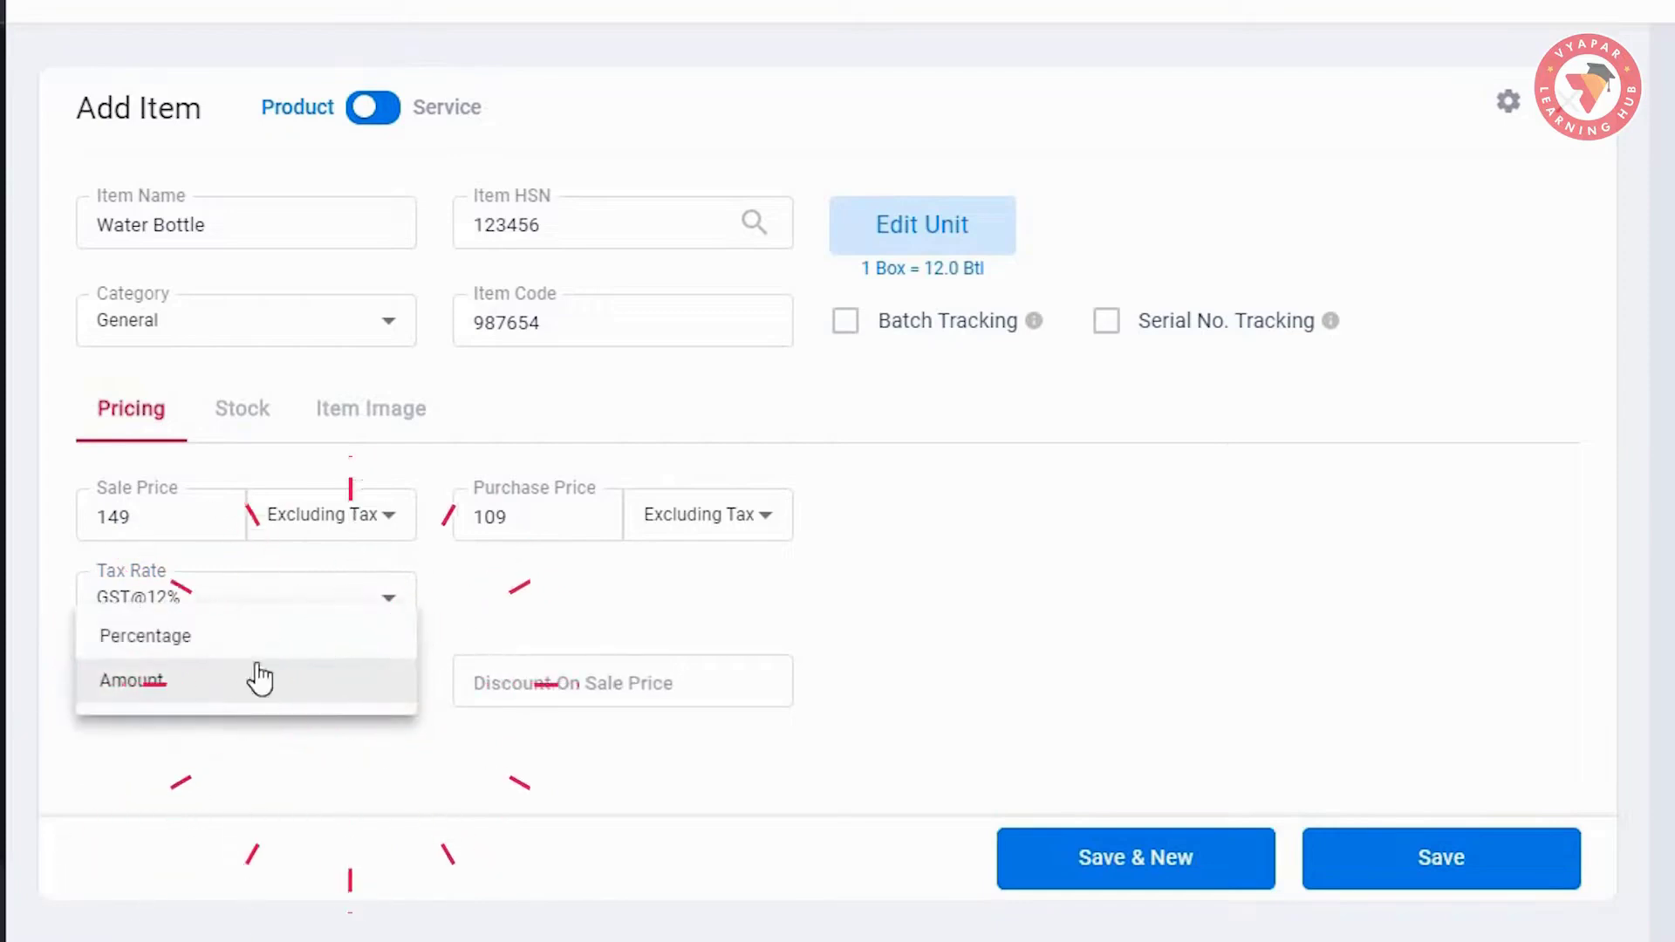
left_click(247, 640)
left_click(558, 690)
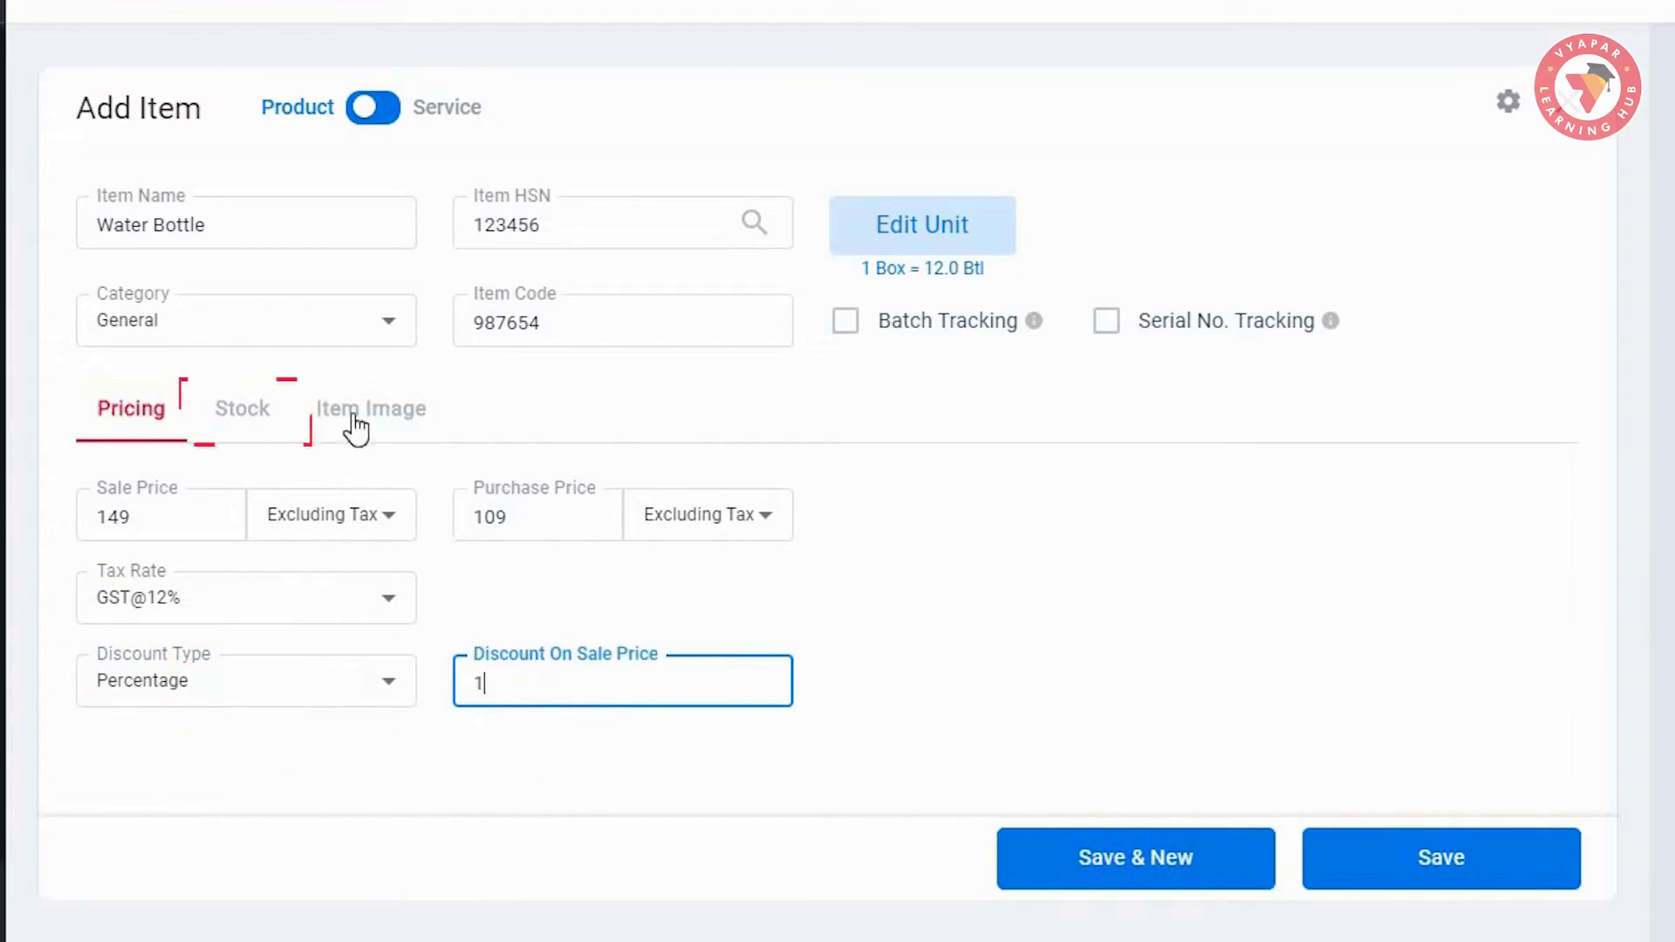
Turn on batch tracking in the product's stock details, review the opening-stock batch fields and save them empty
left_click(266, 417)
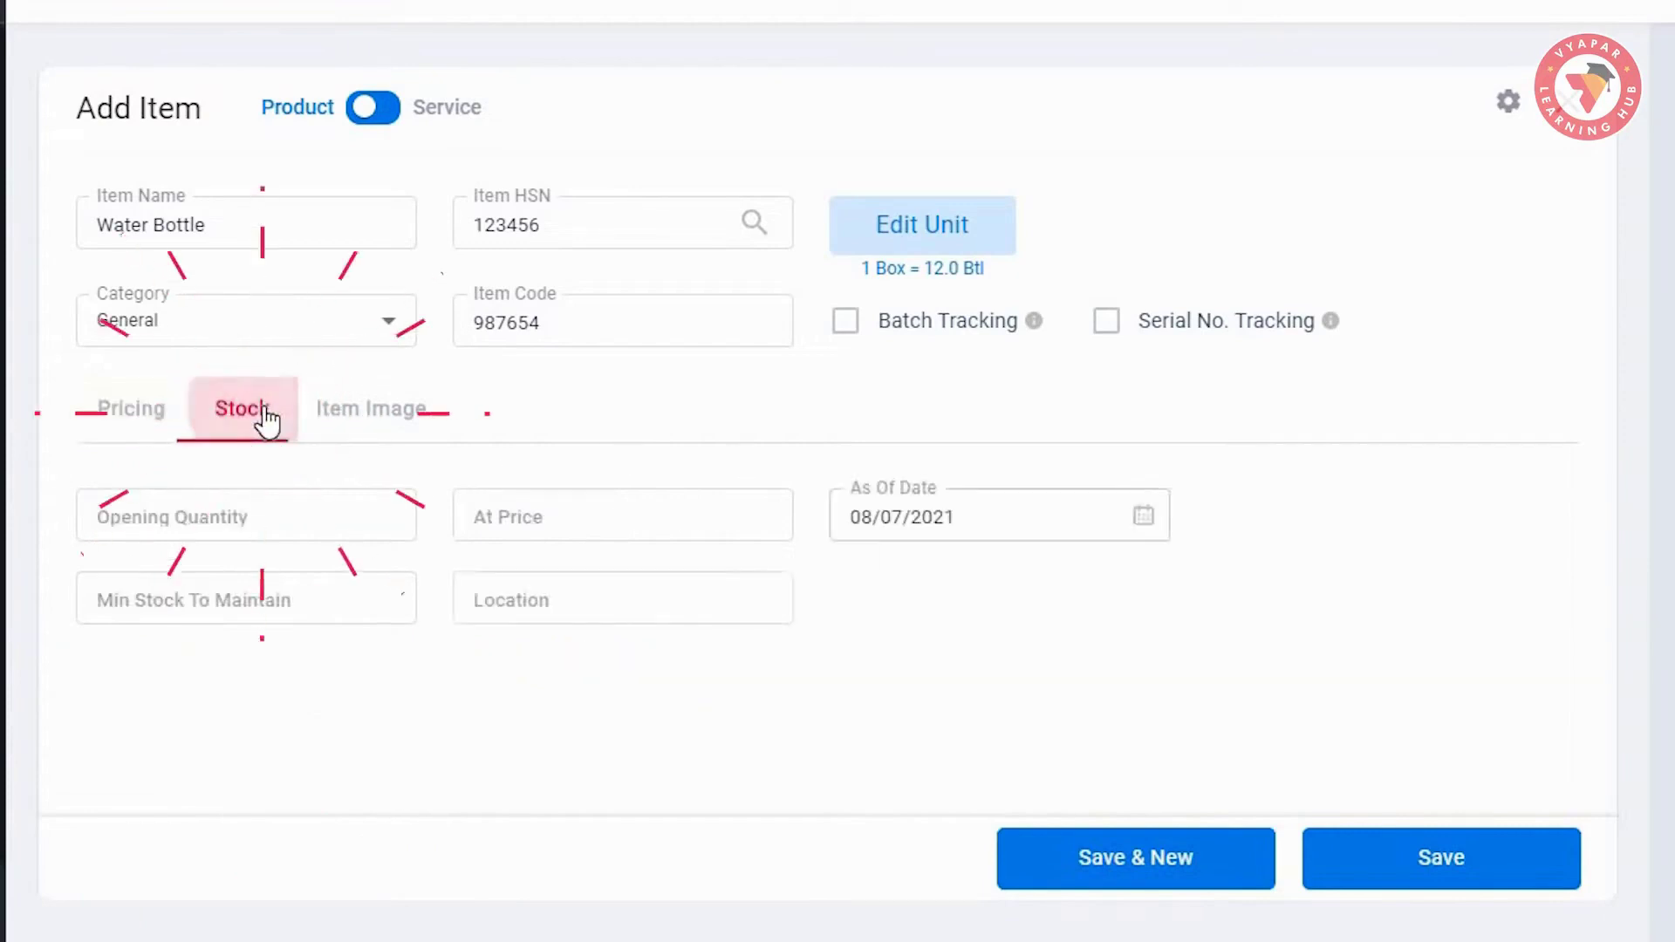
left_click(321, 527)
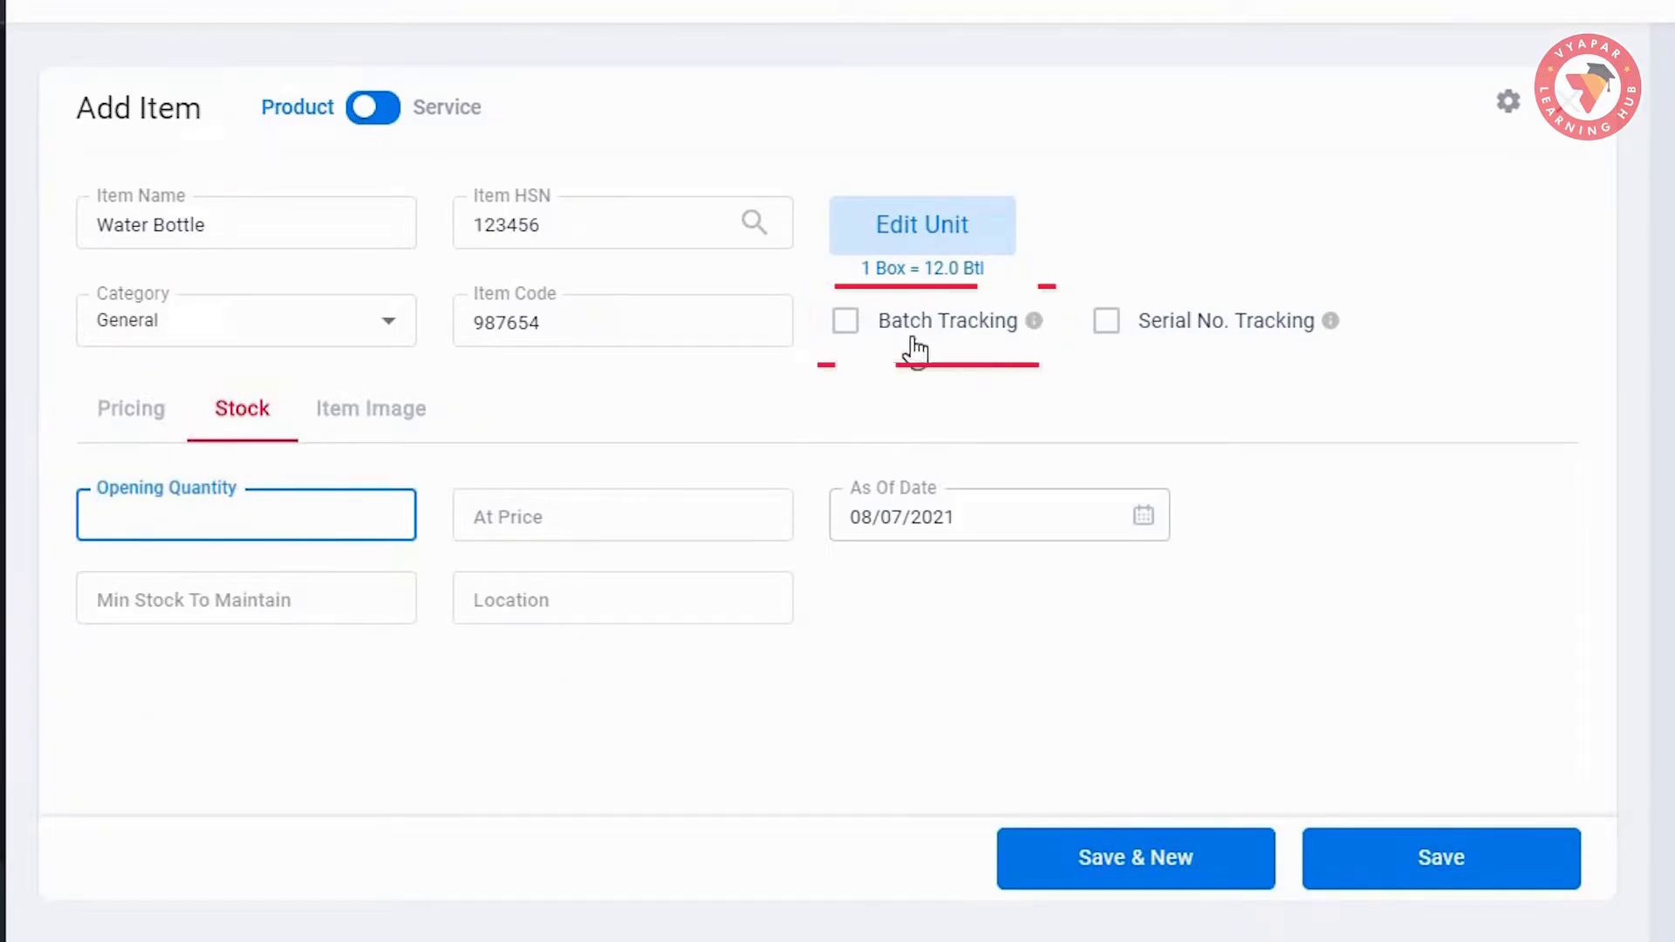
left_click(846, 323)
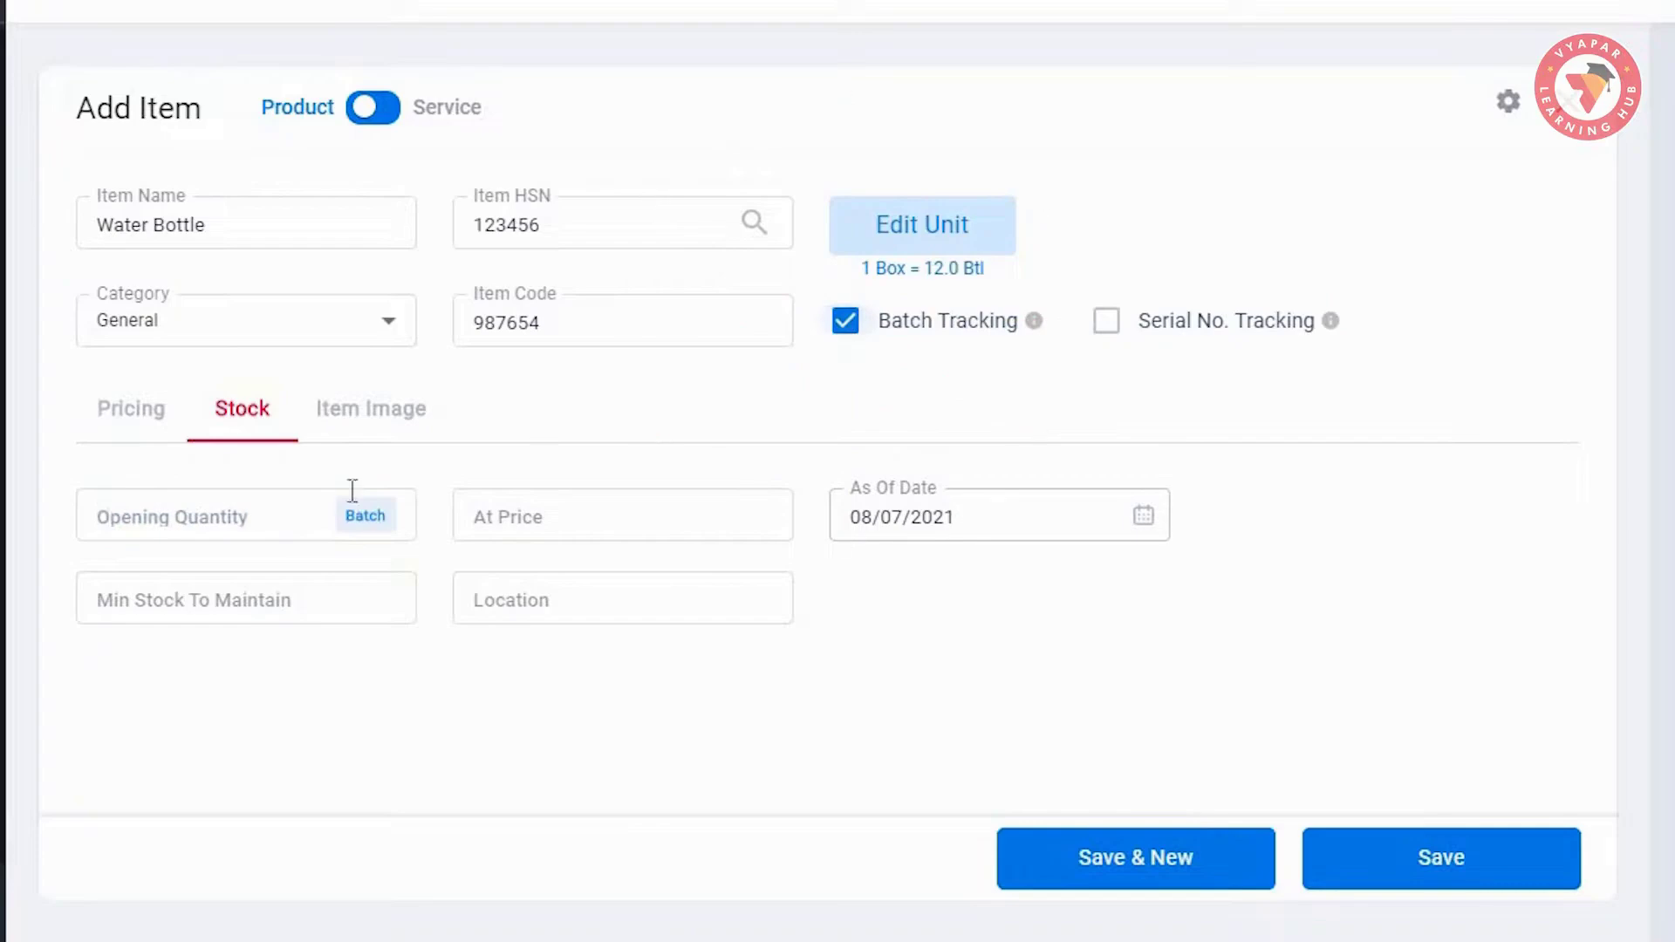
left_click(382, 527)
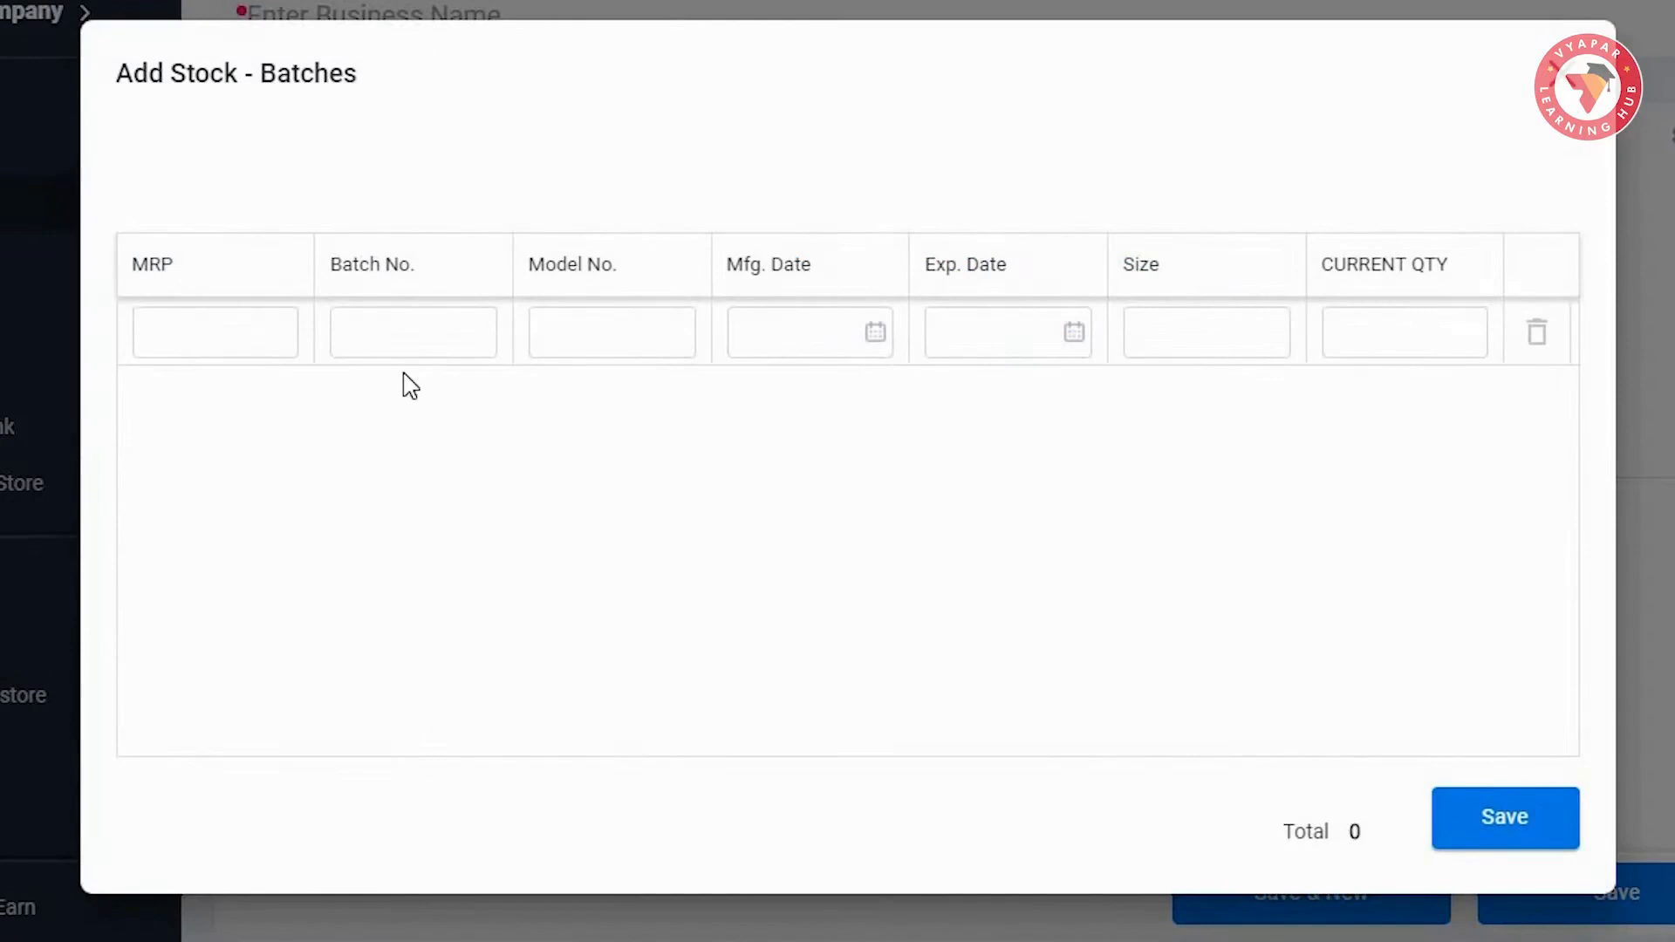
left_click(238, 345)
left_click(796, 329)
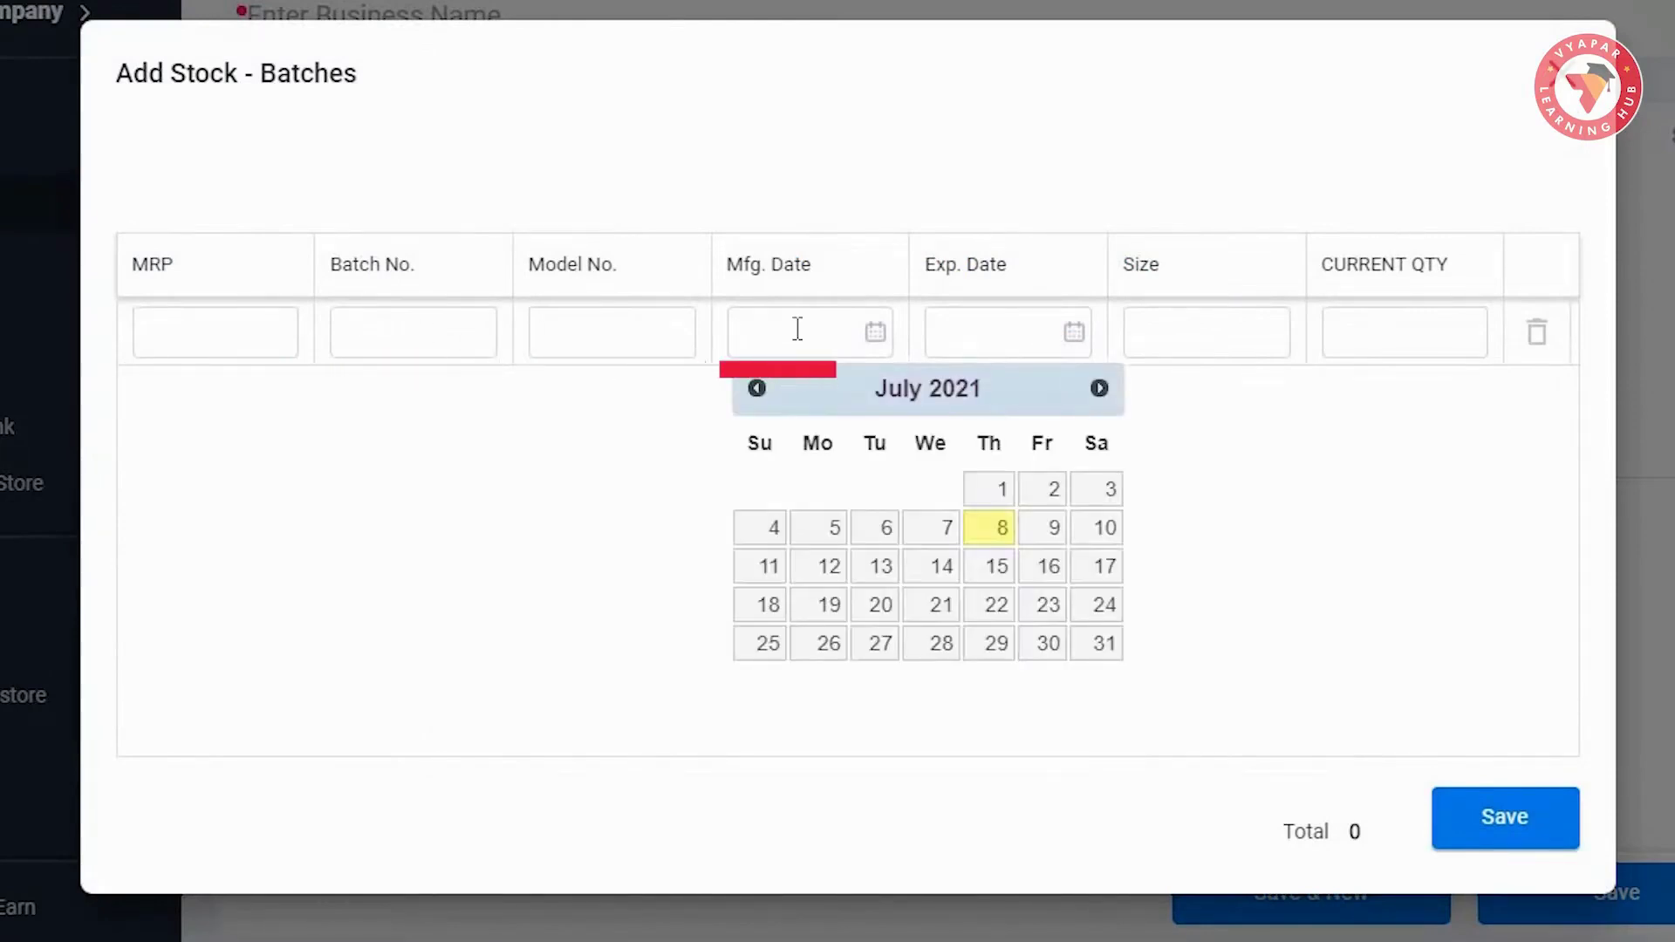
left_click(992, 343)
left_click(1376, 325)
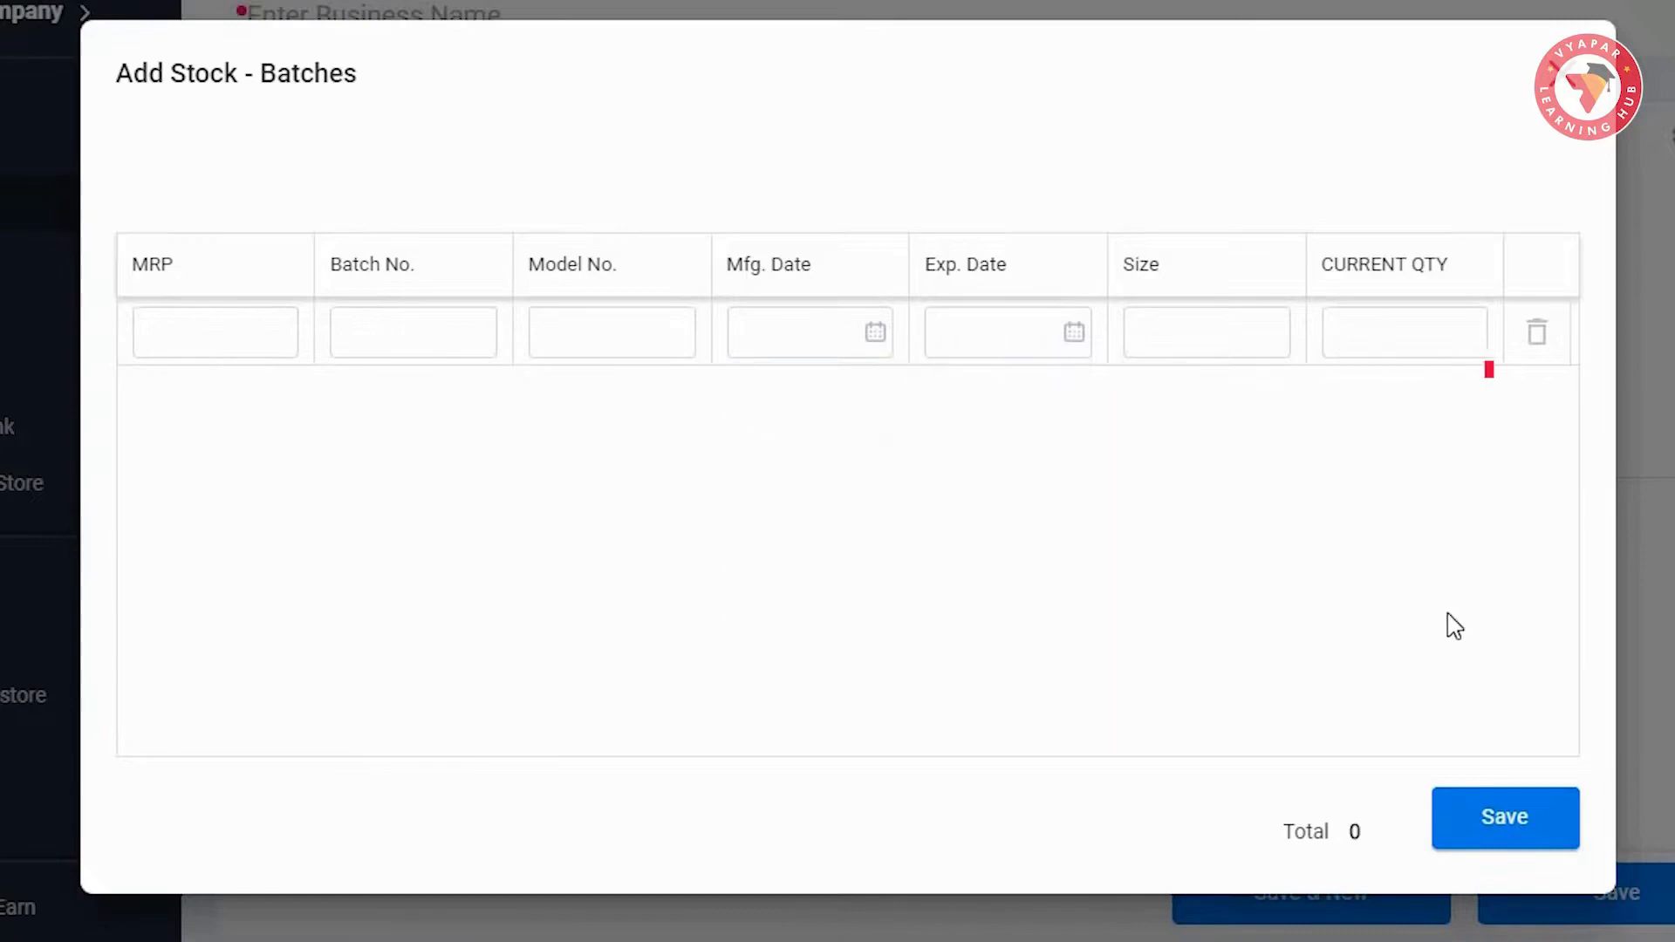
left_click(1506, 816)
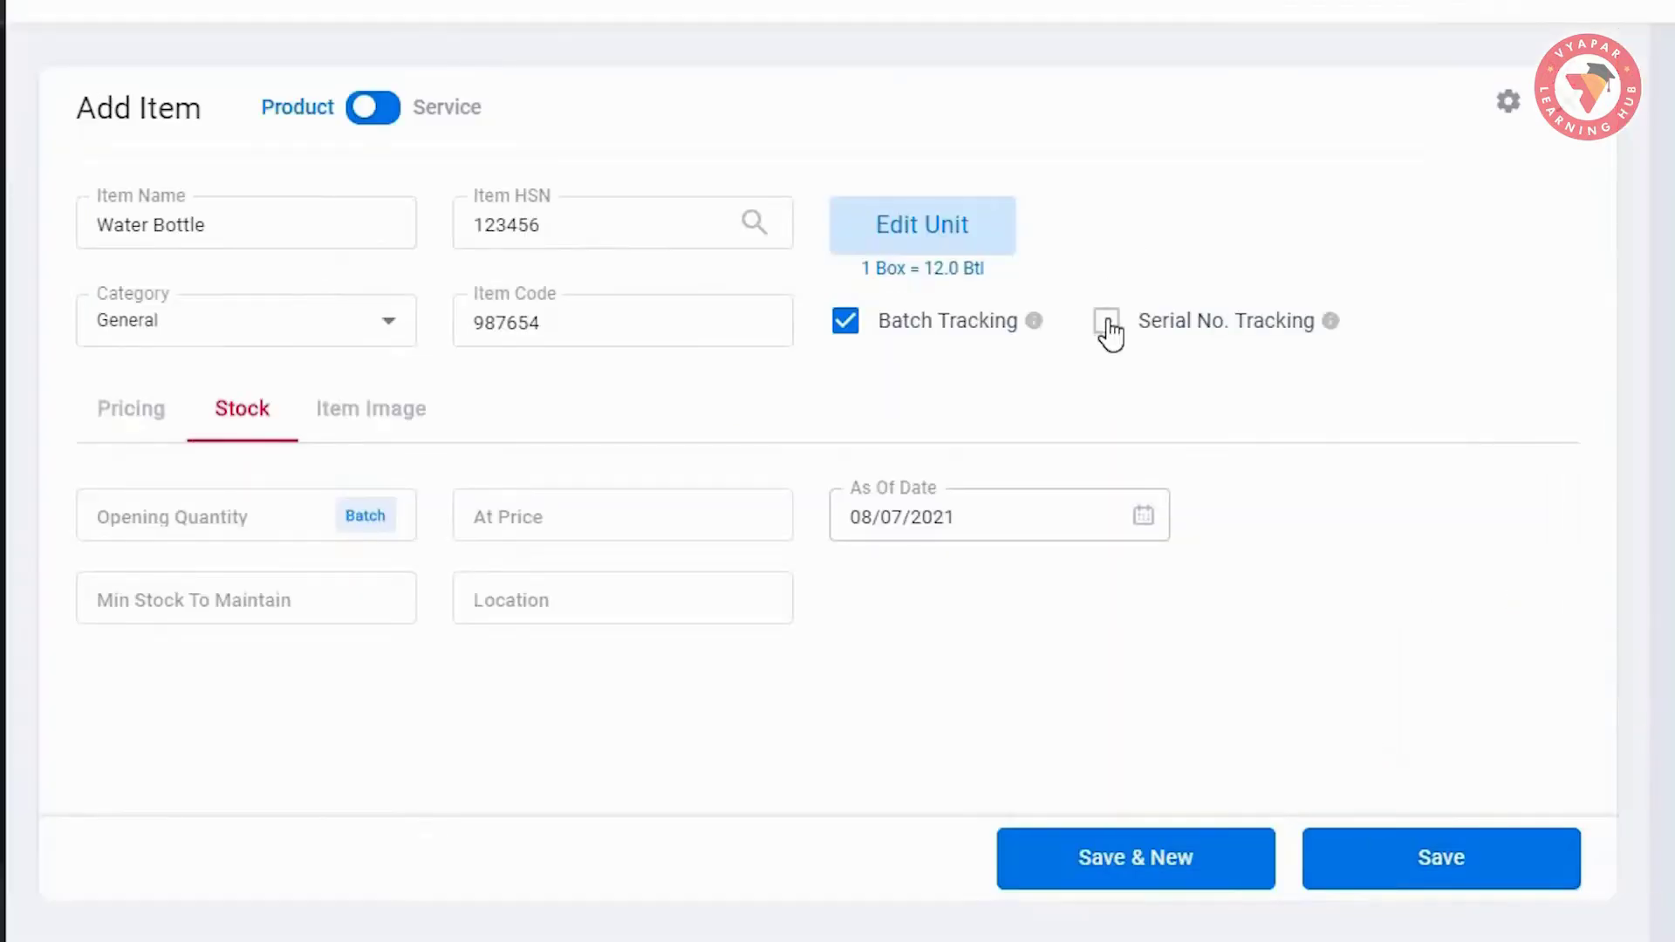
Turn on serial number tracking for the product and save serial number 123 as its opening stock
left_click(1106, 323)
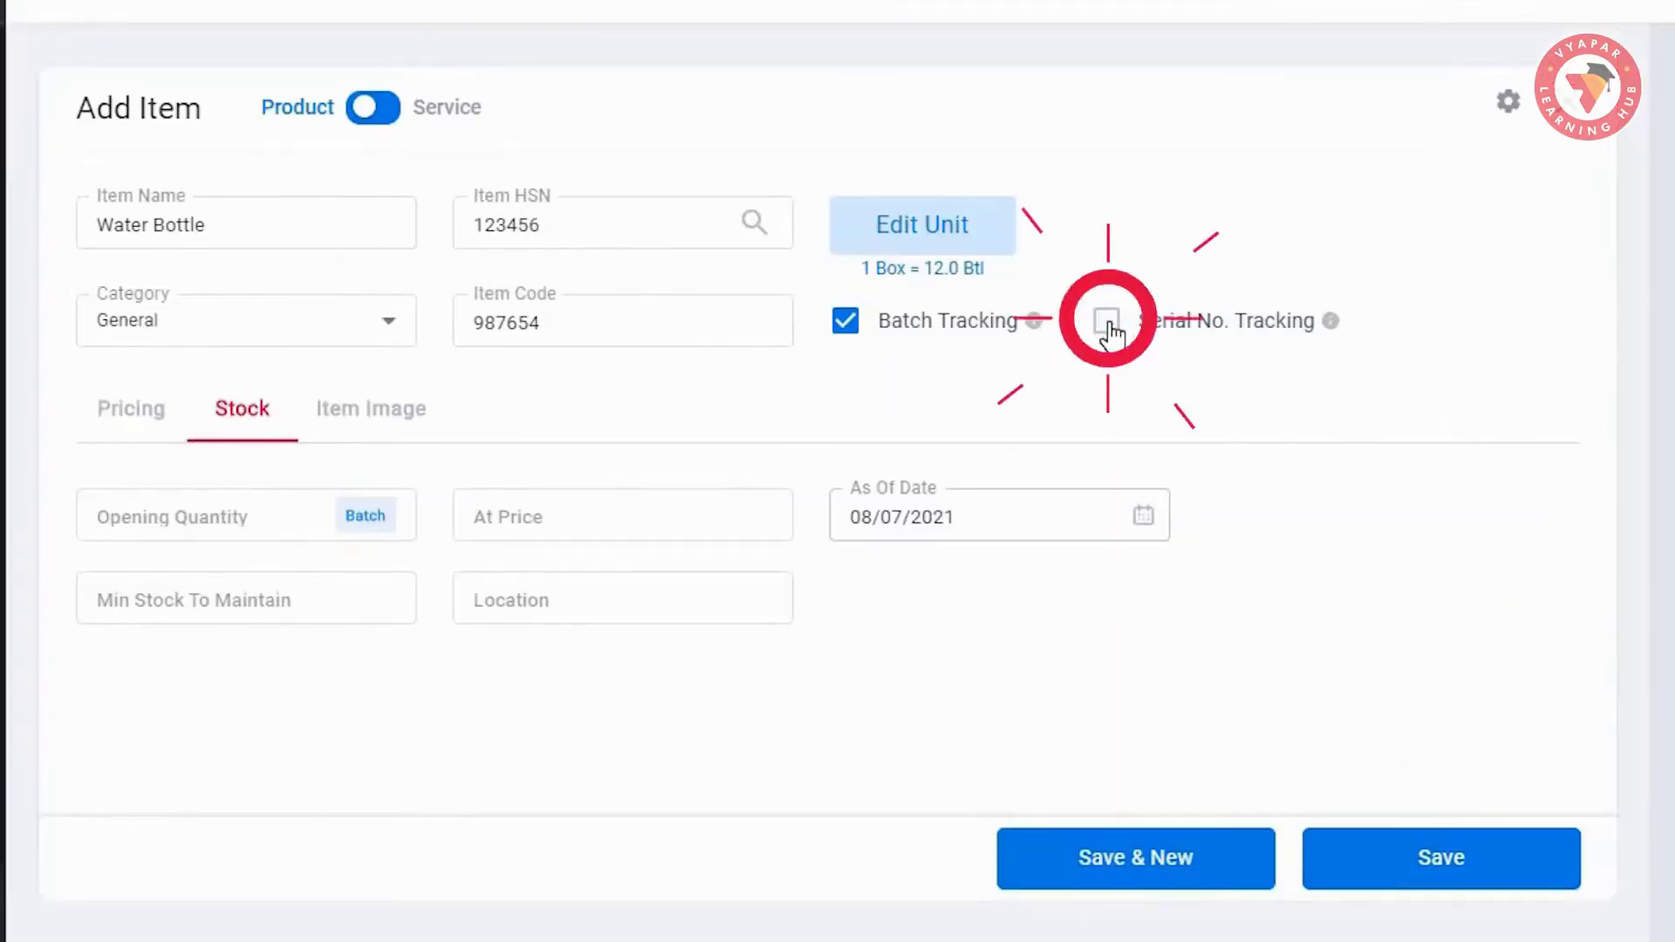
left_click(359, 523)
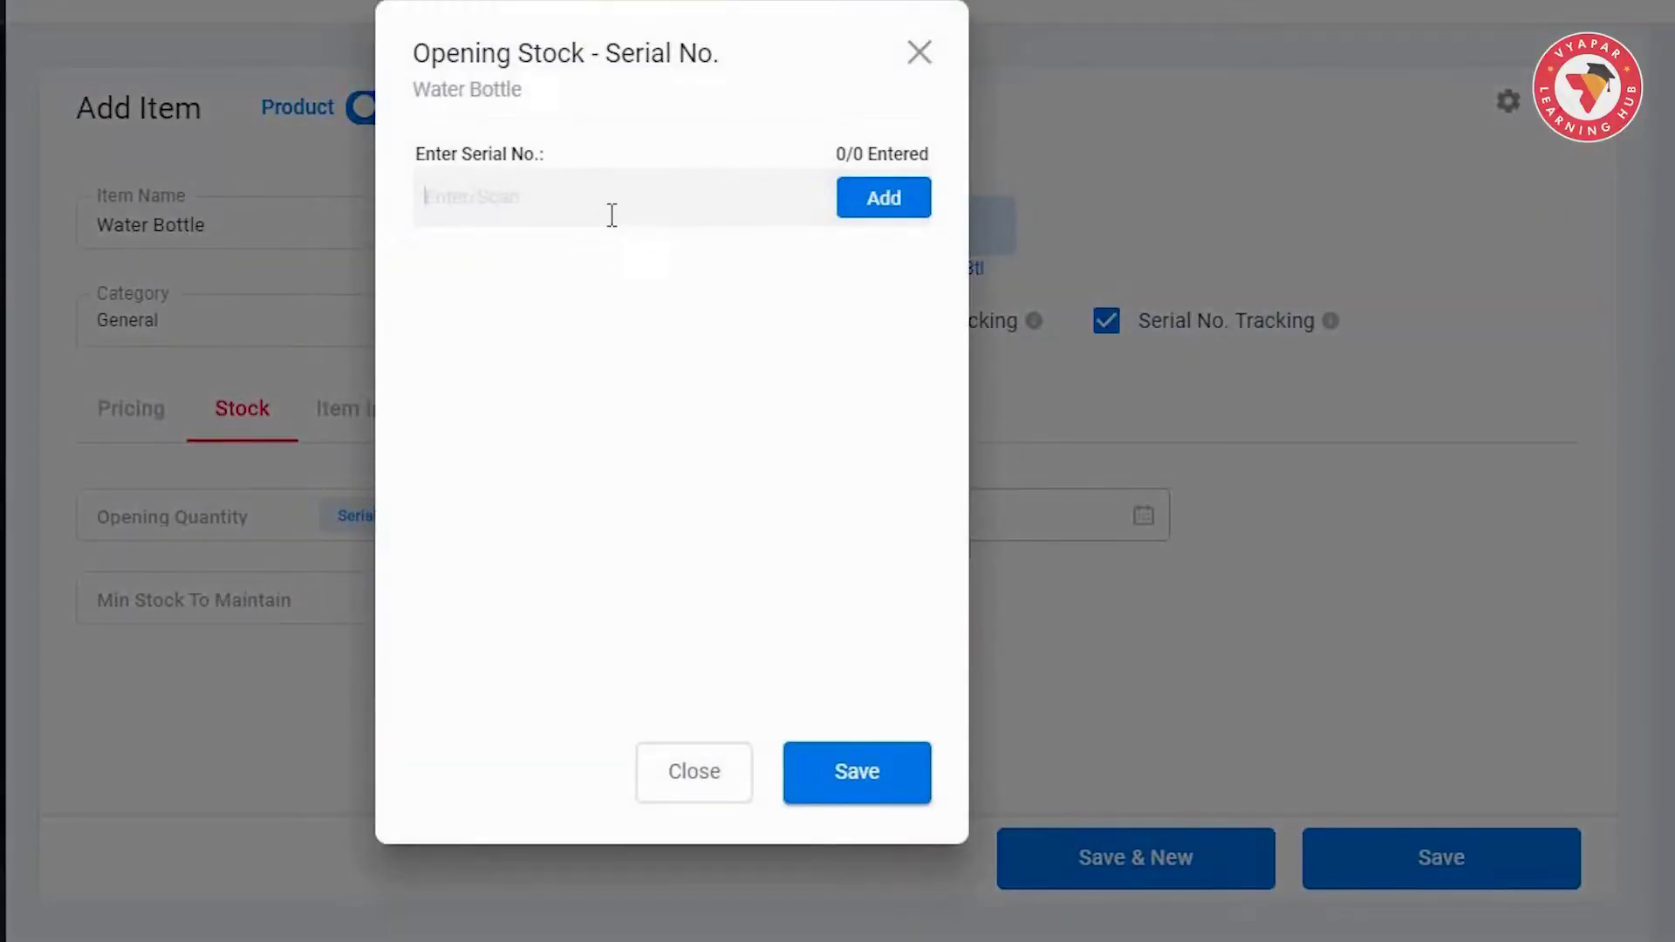
type("123")
left_click(852, 218)
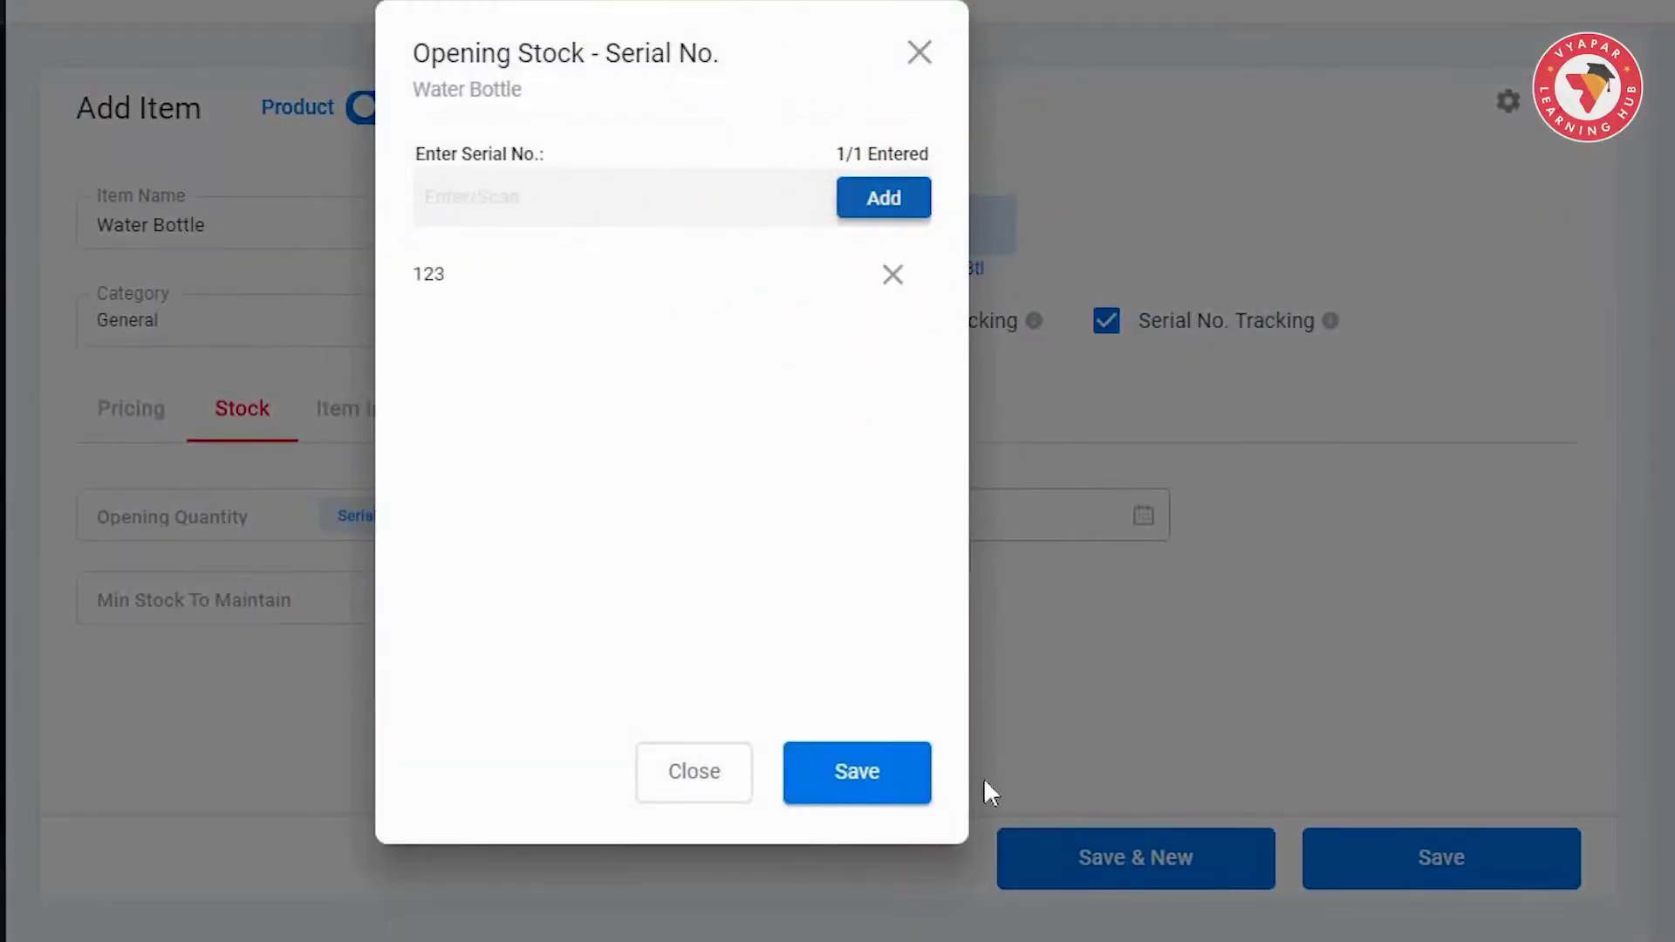
left_click(852, 773)
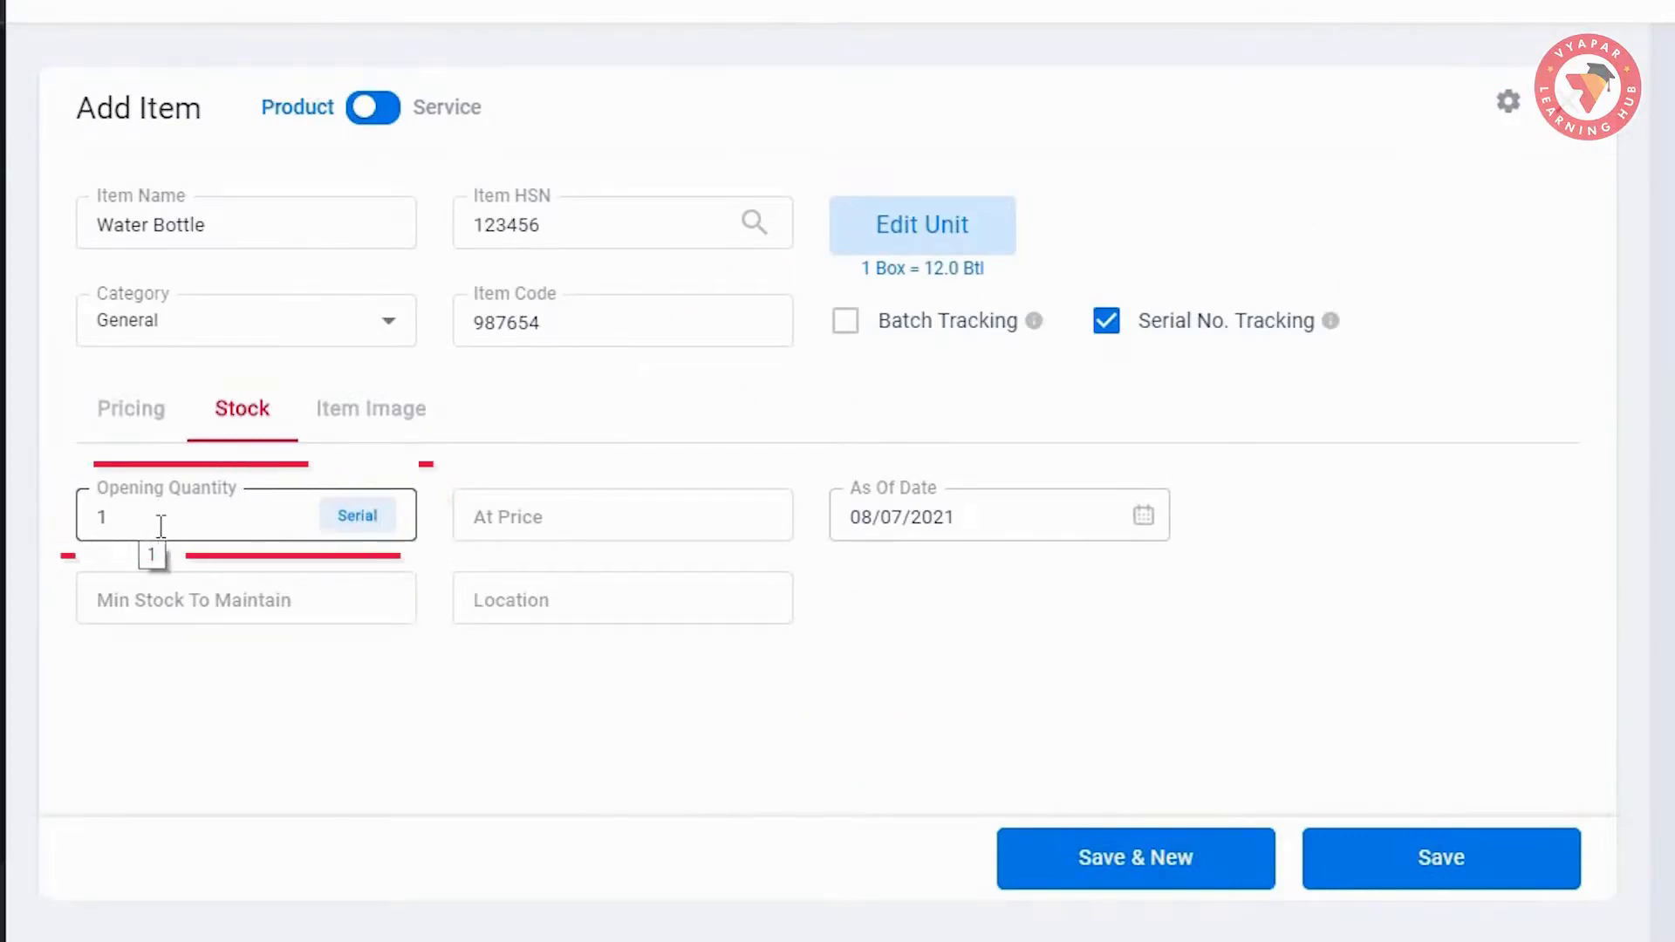
Set the opening stock price to 100 as of 08/07/2021, minimum stock to 5 and location to 2Row, 2AB
left_click(558, 524)
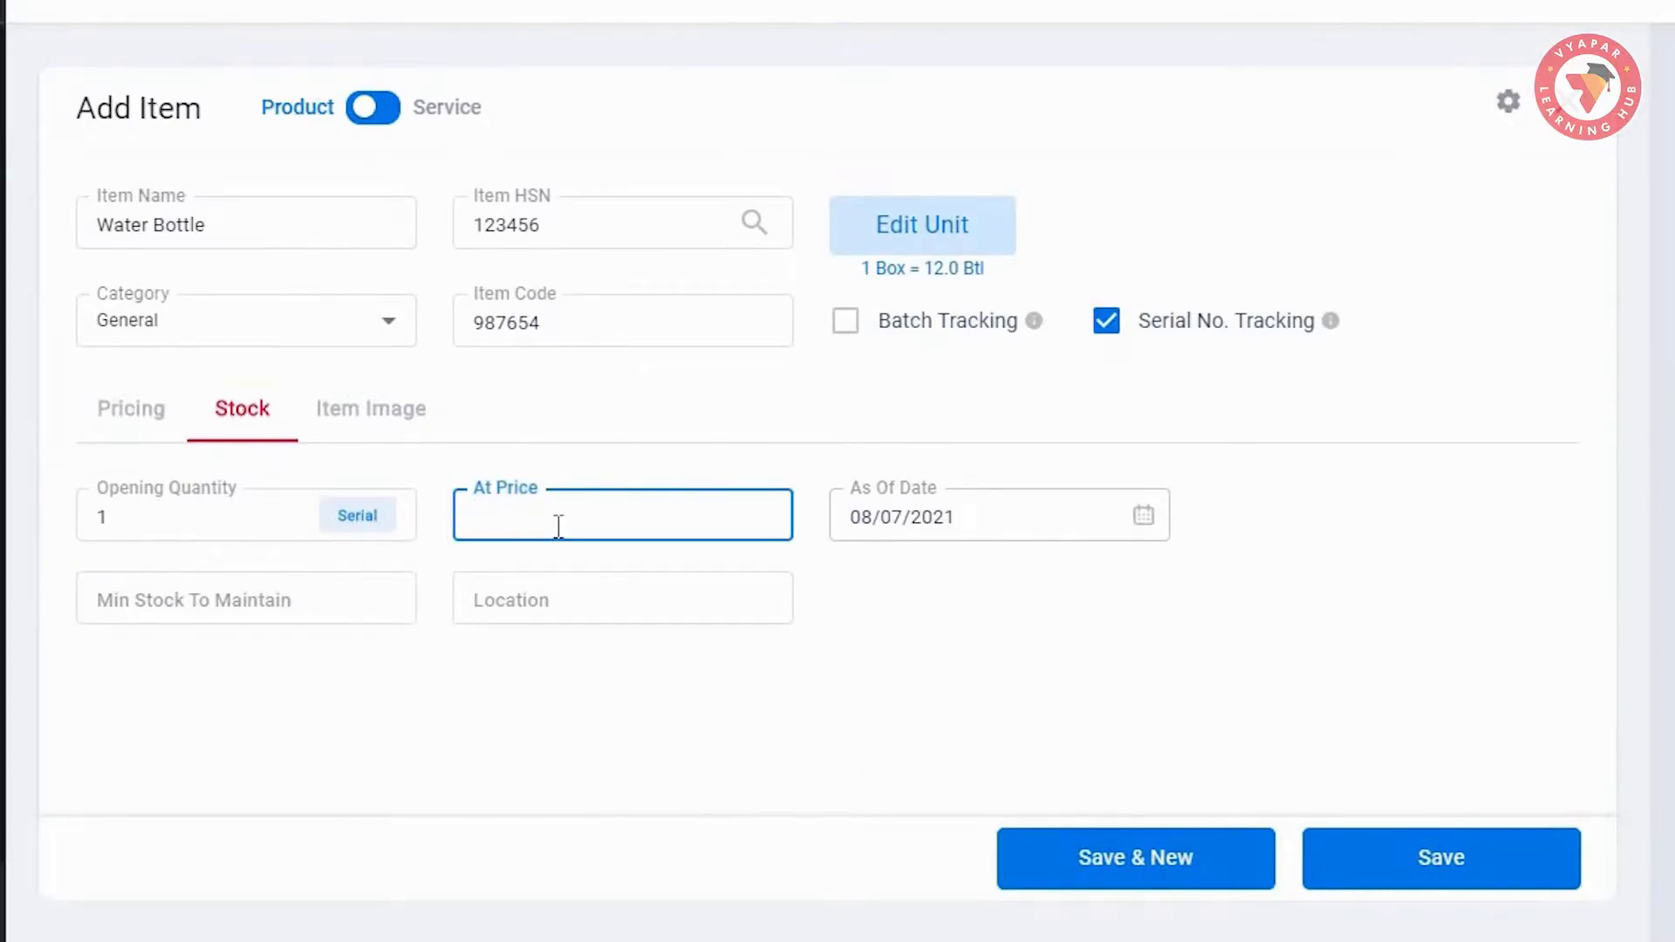
type("100")
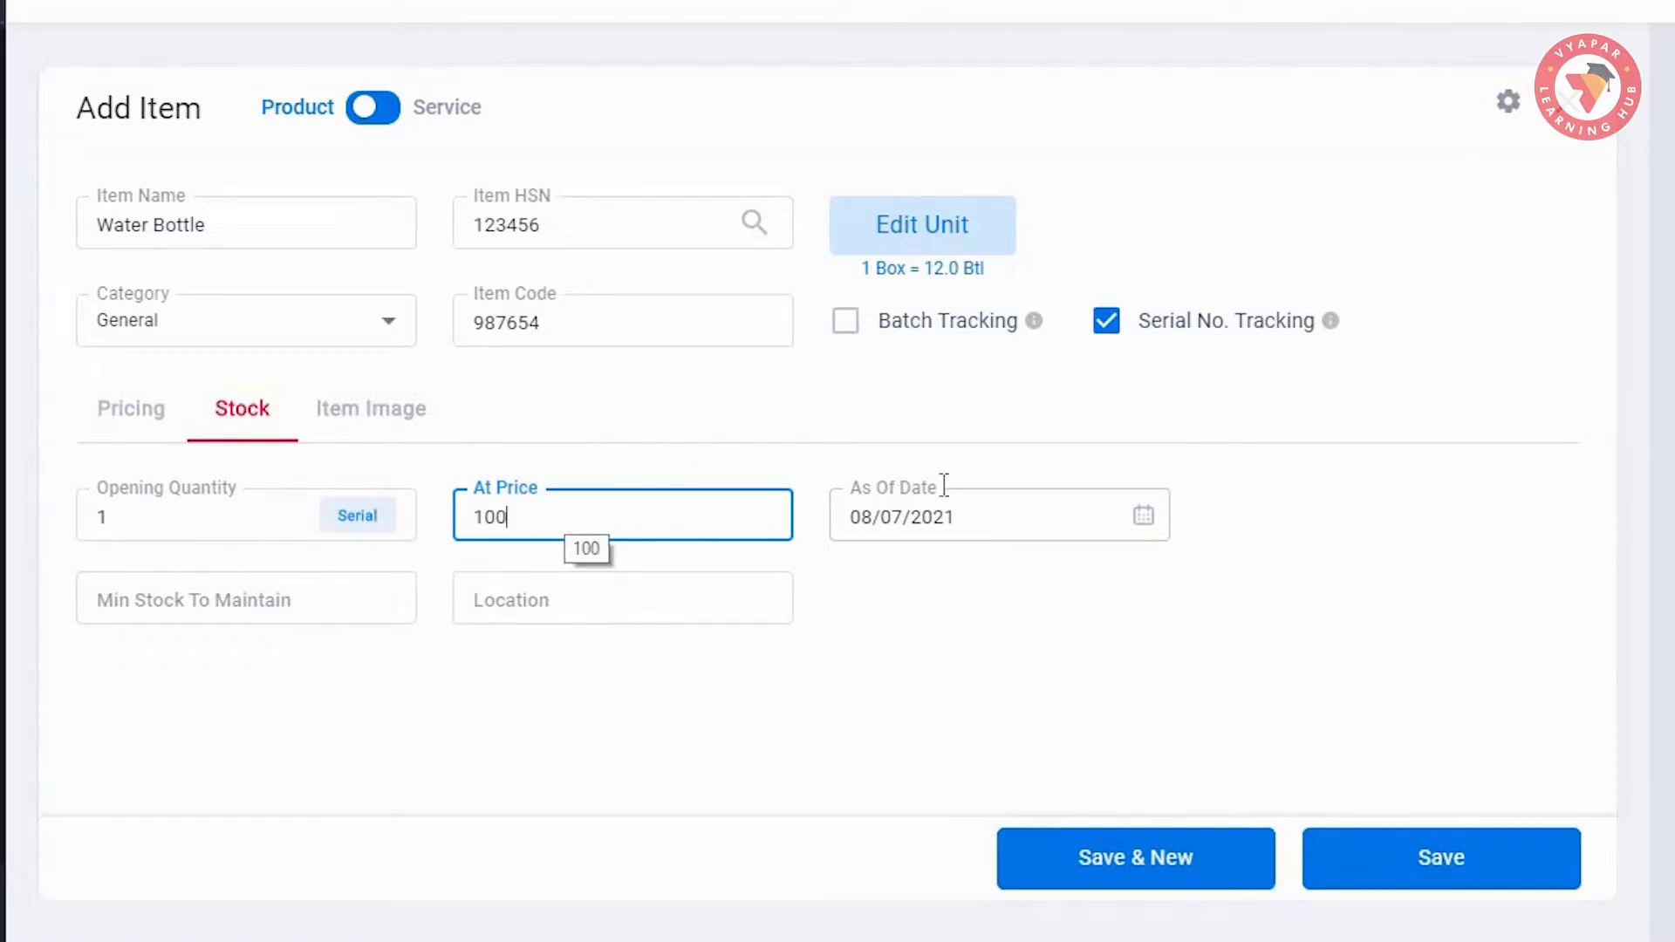
left_click(1146, 522)
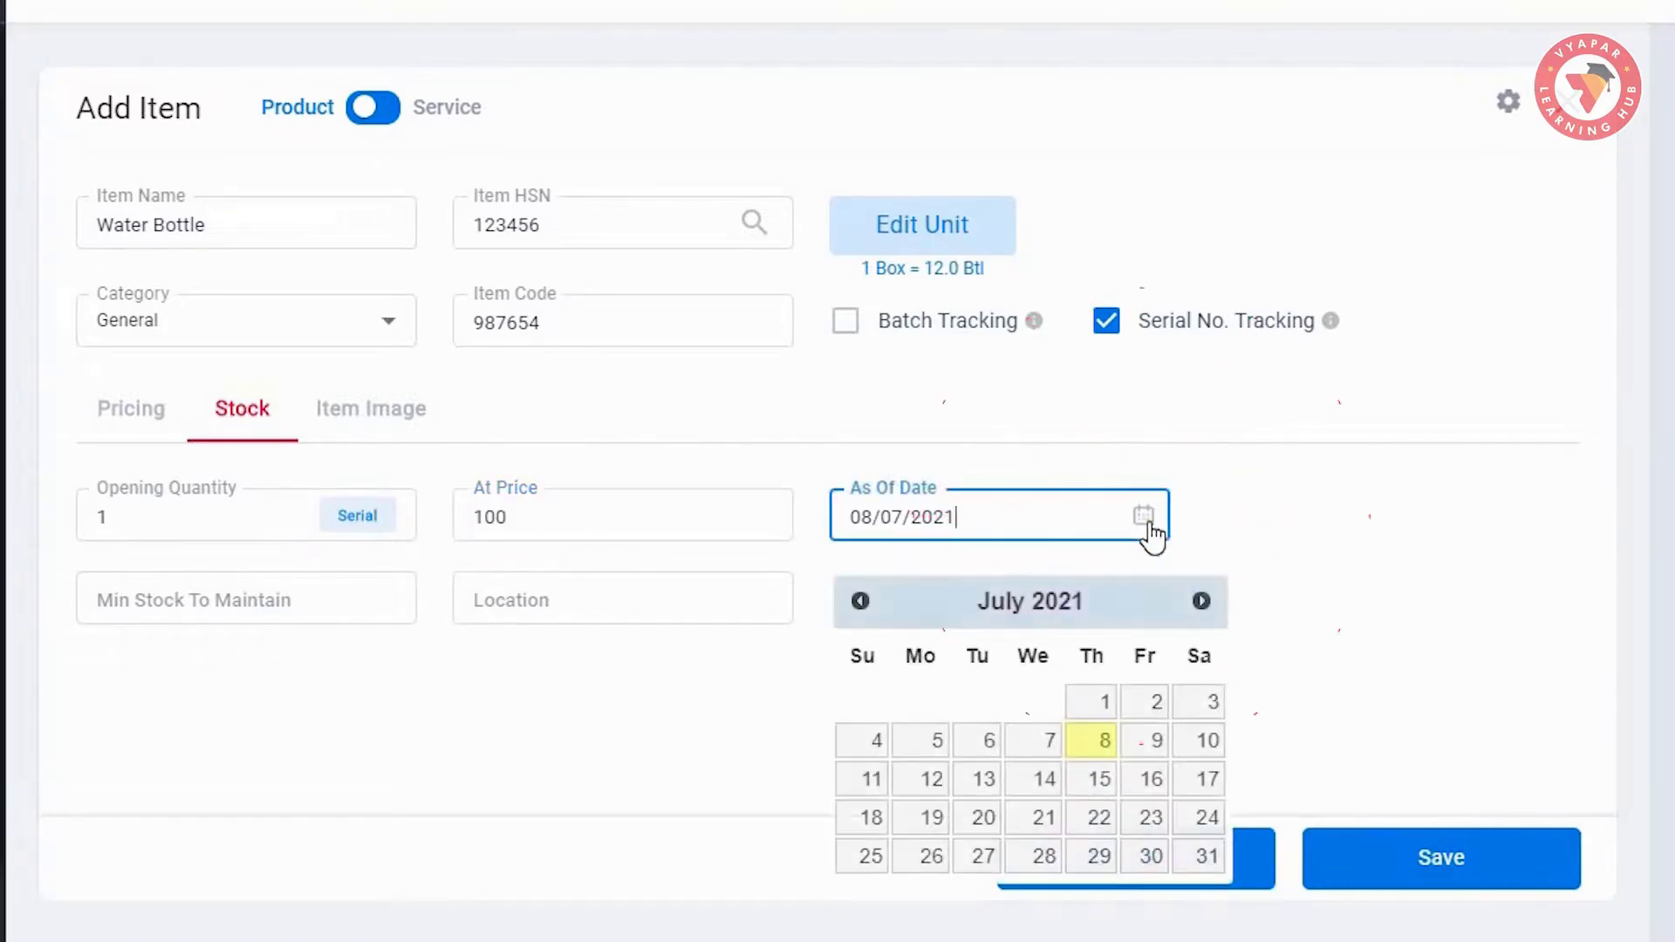
left_click(461, 750)
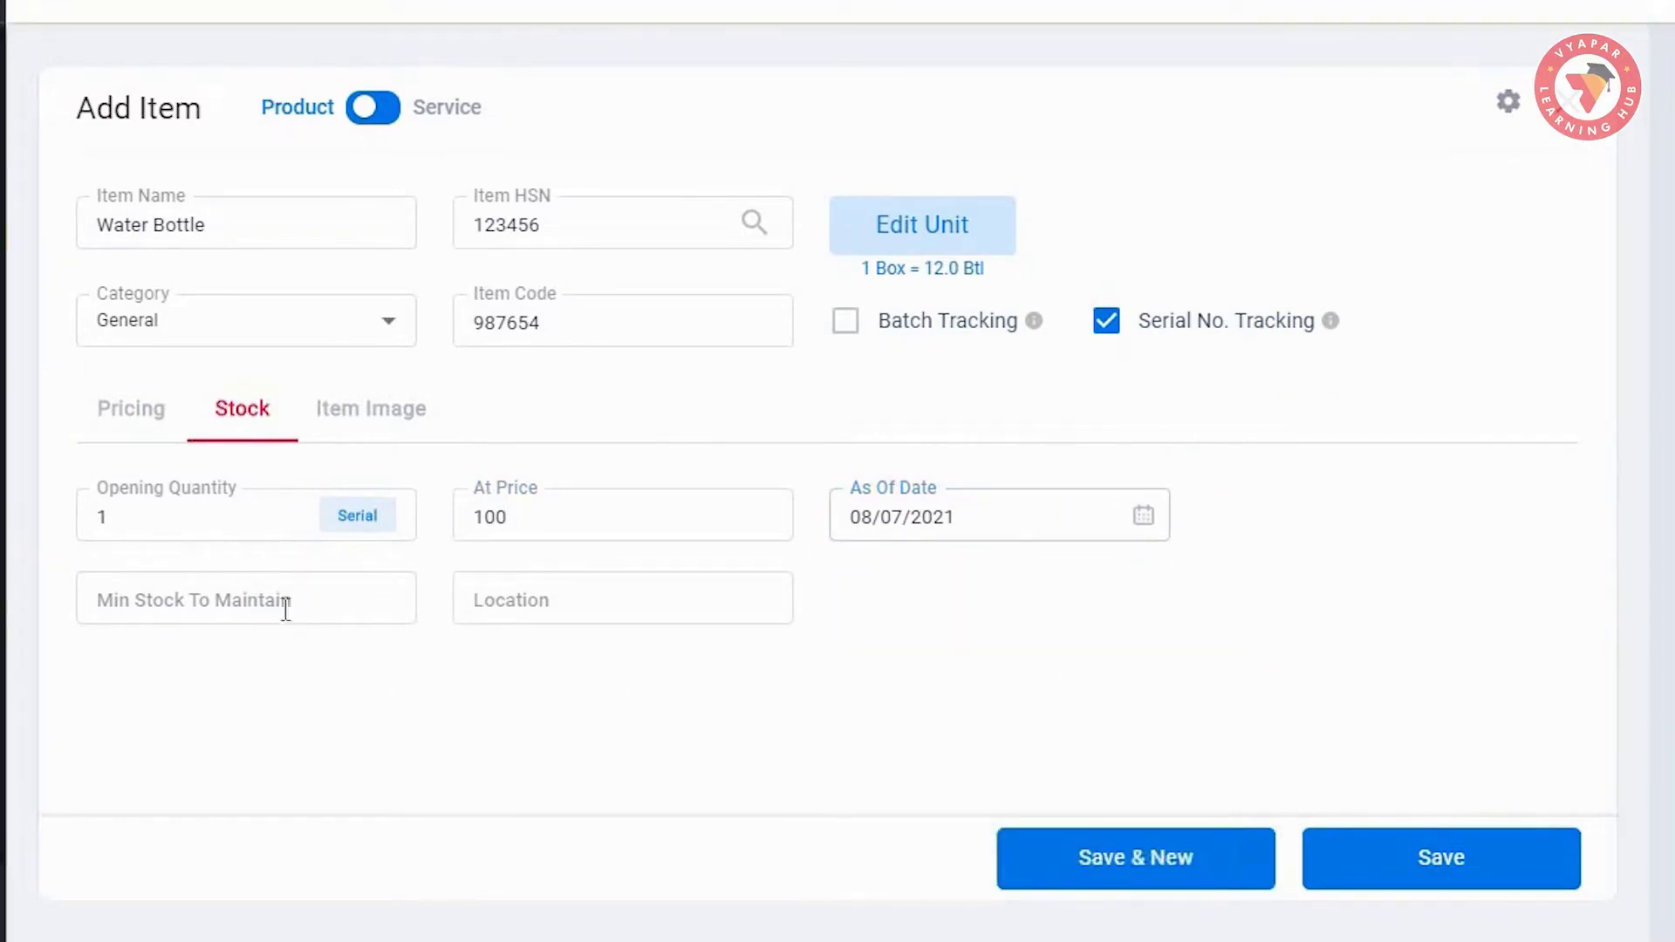
left_click(270, 599)
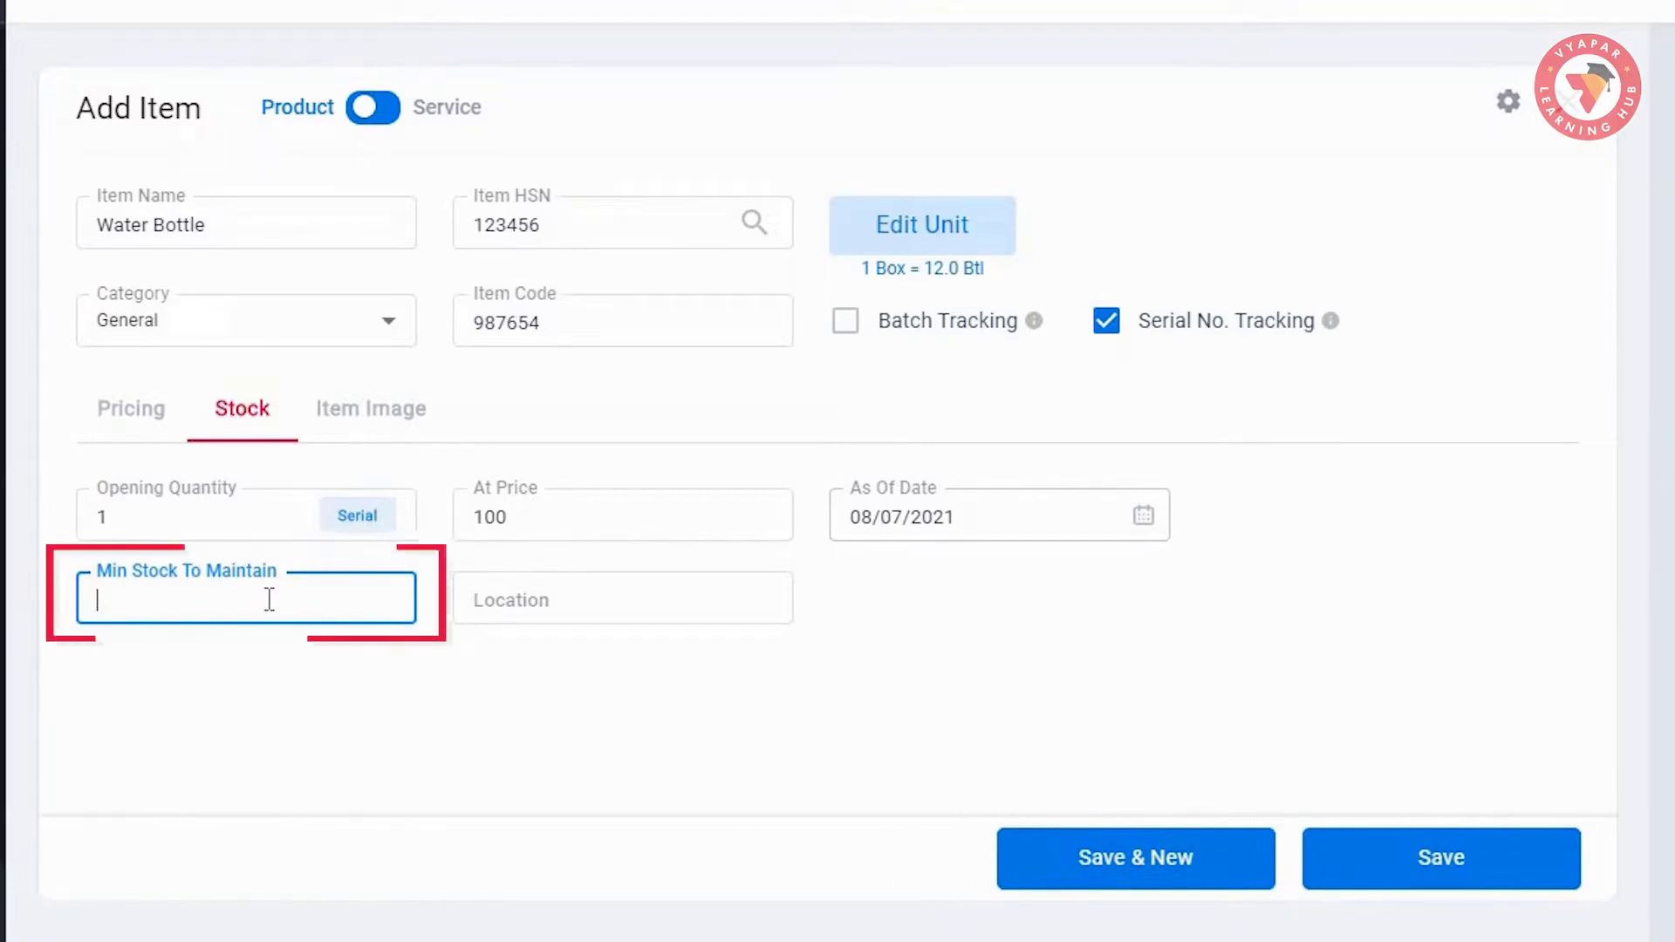
type("5")
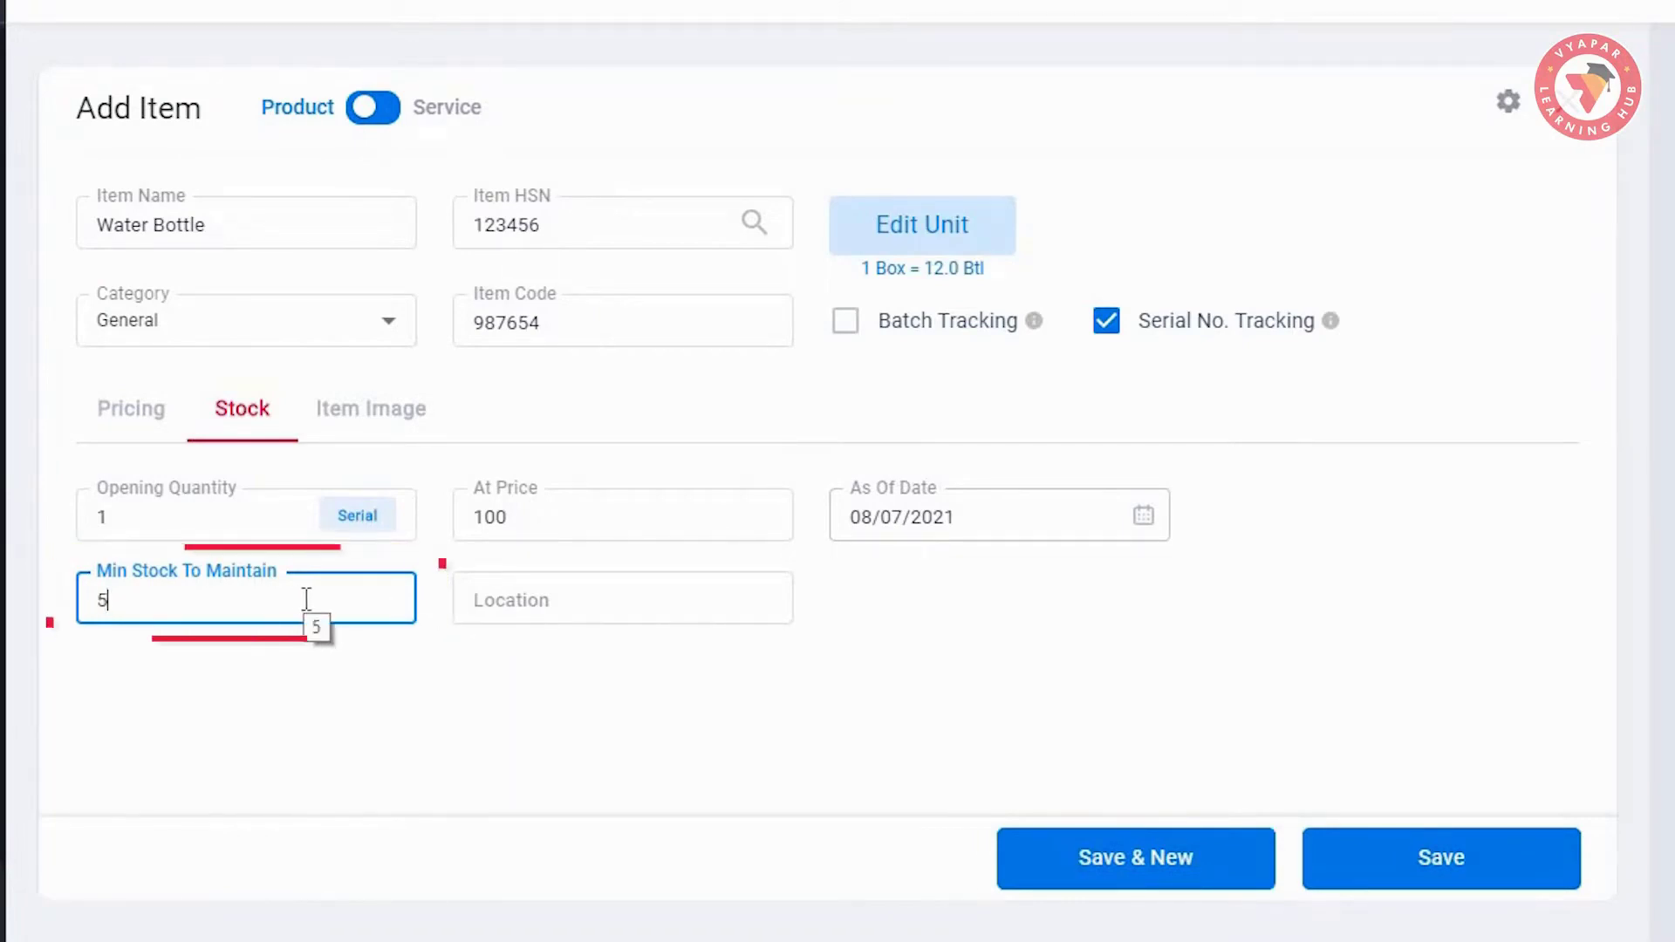
left_click(602, 604)
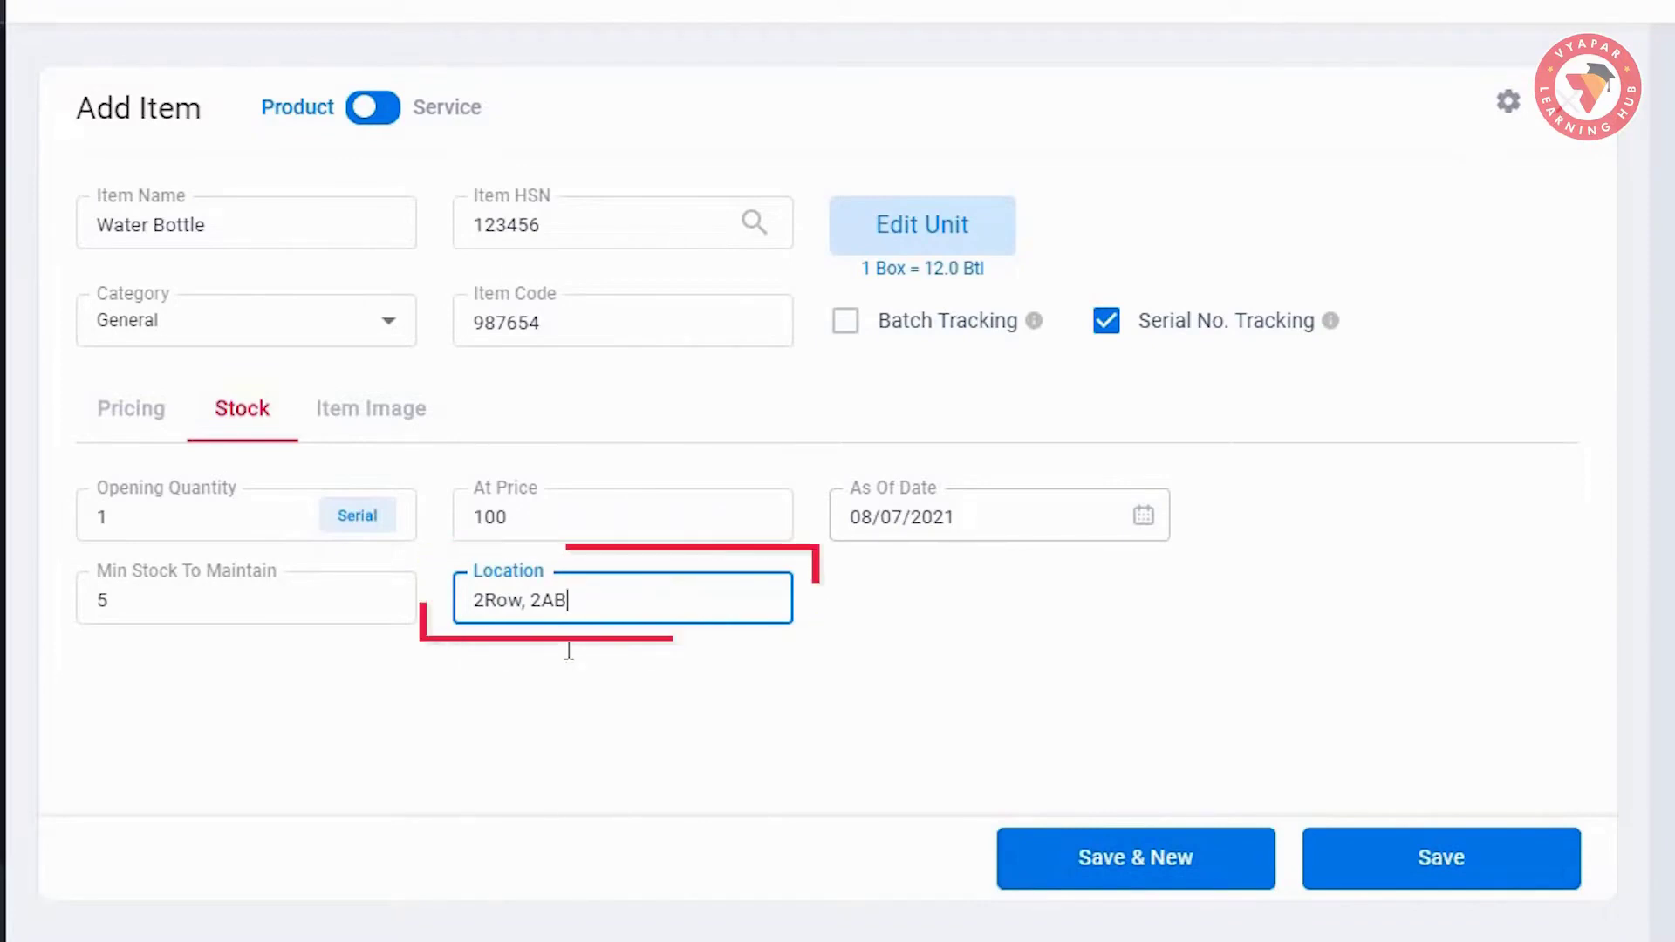
Check how an item image is attached, leave without choosing one, and save the Water Bottle product
left_click(372, 415)
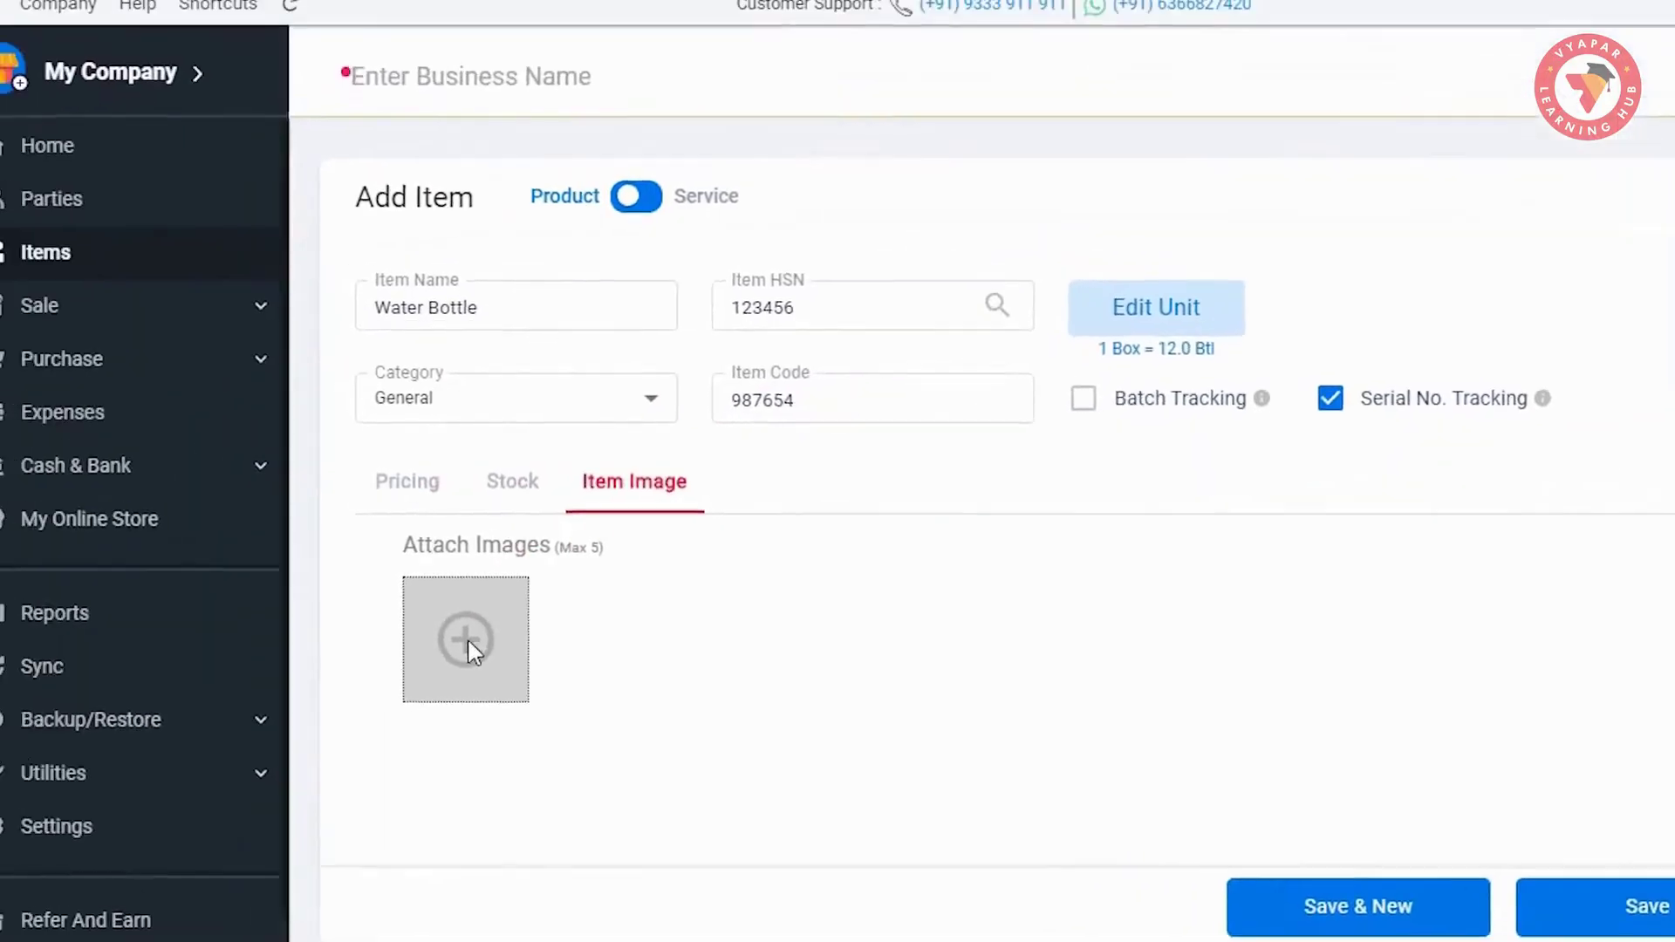
left_click(199, 583)
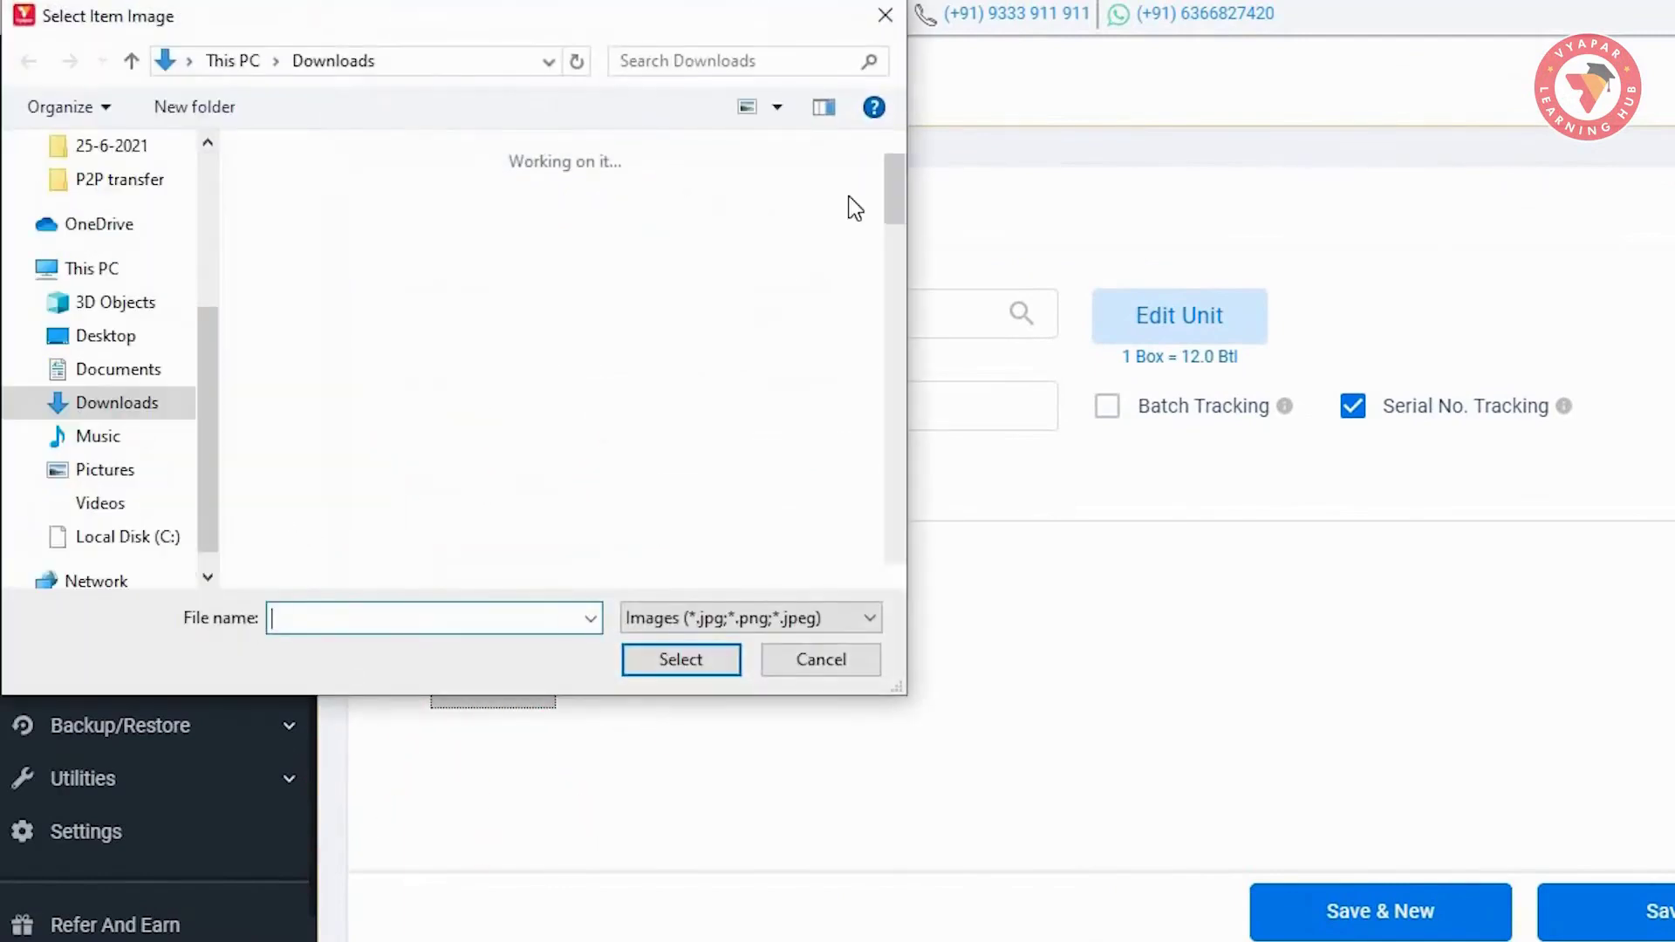
left_click(886, 32)
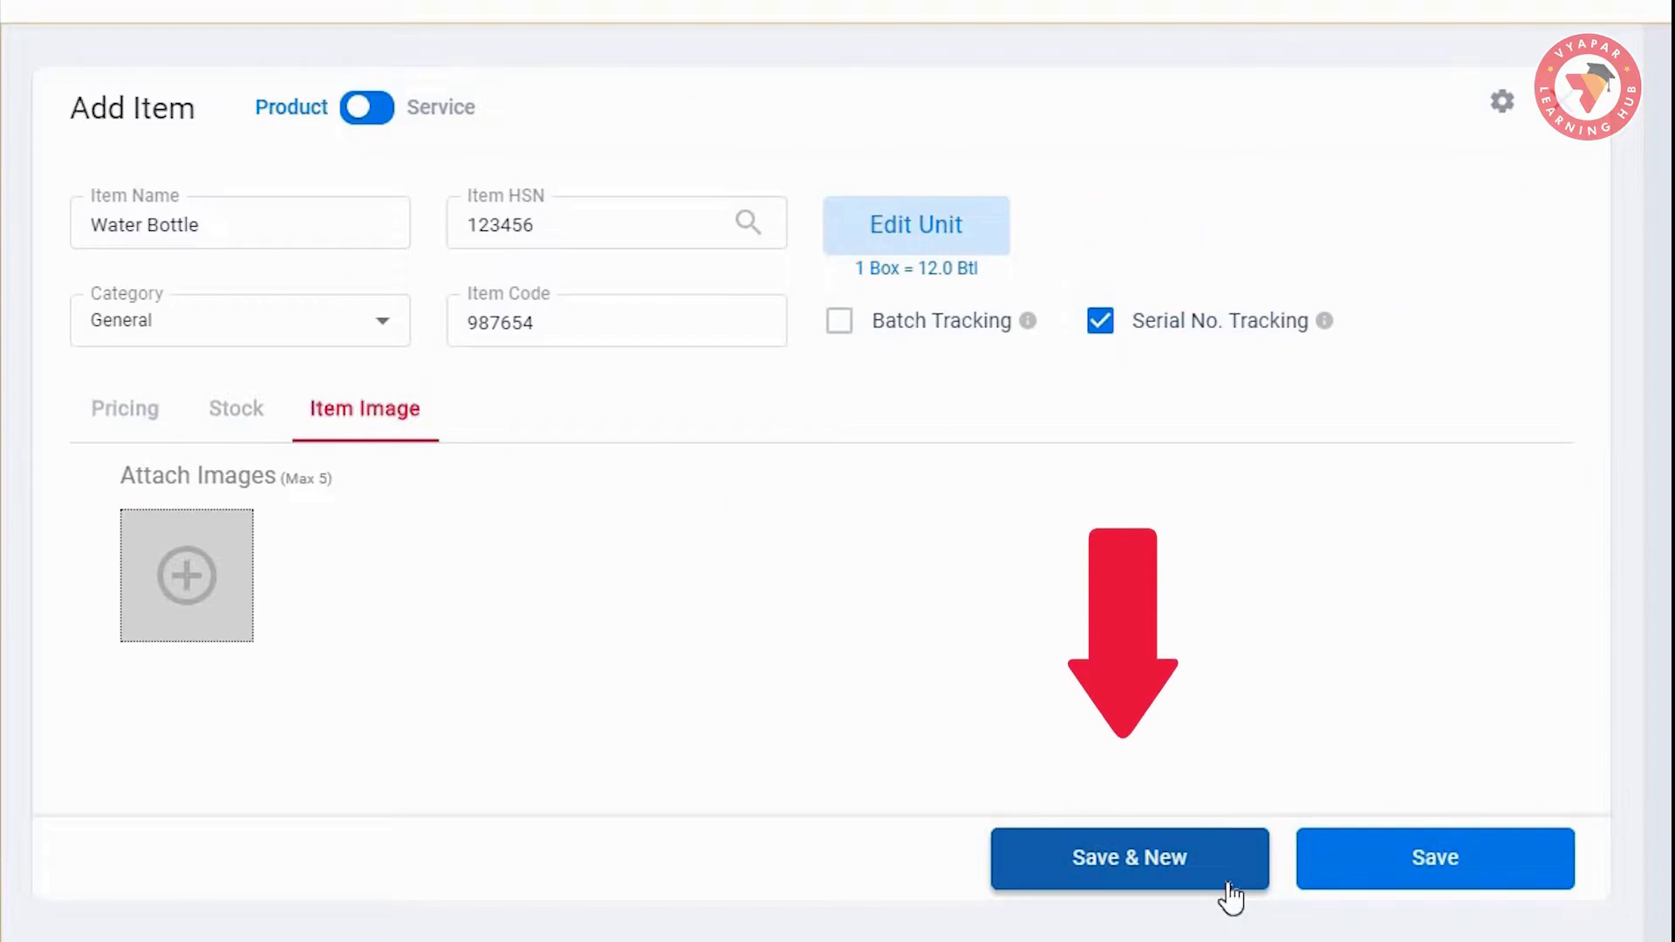
left_click(1370, 885)
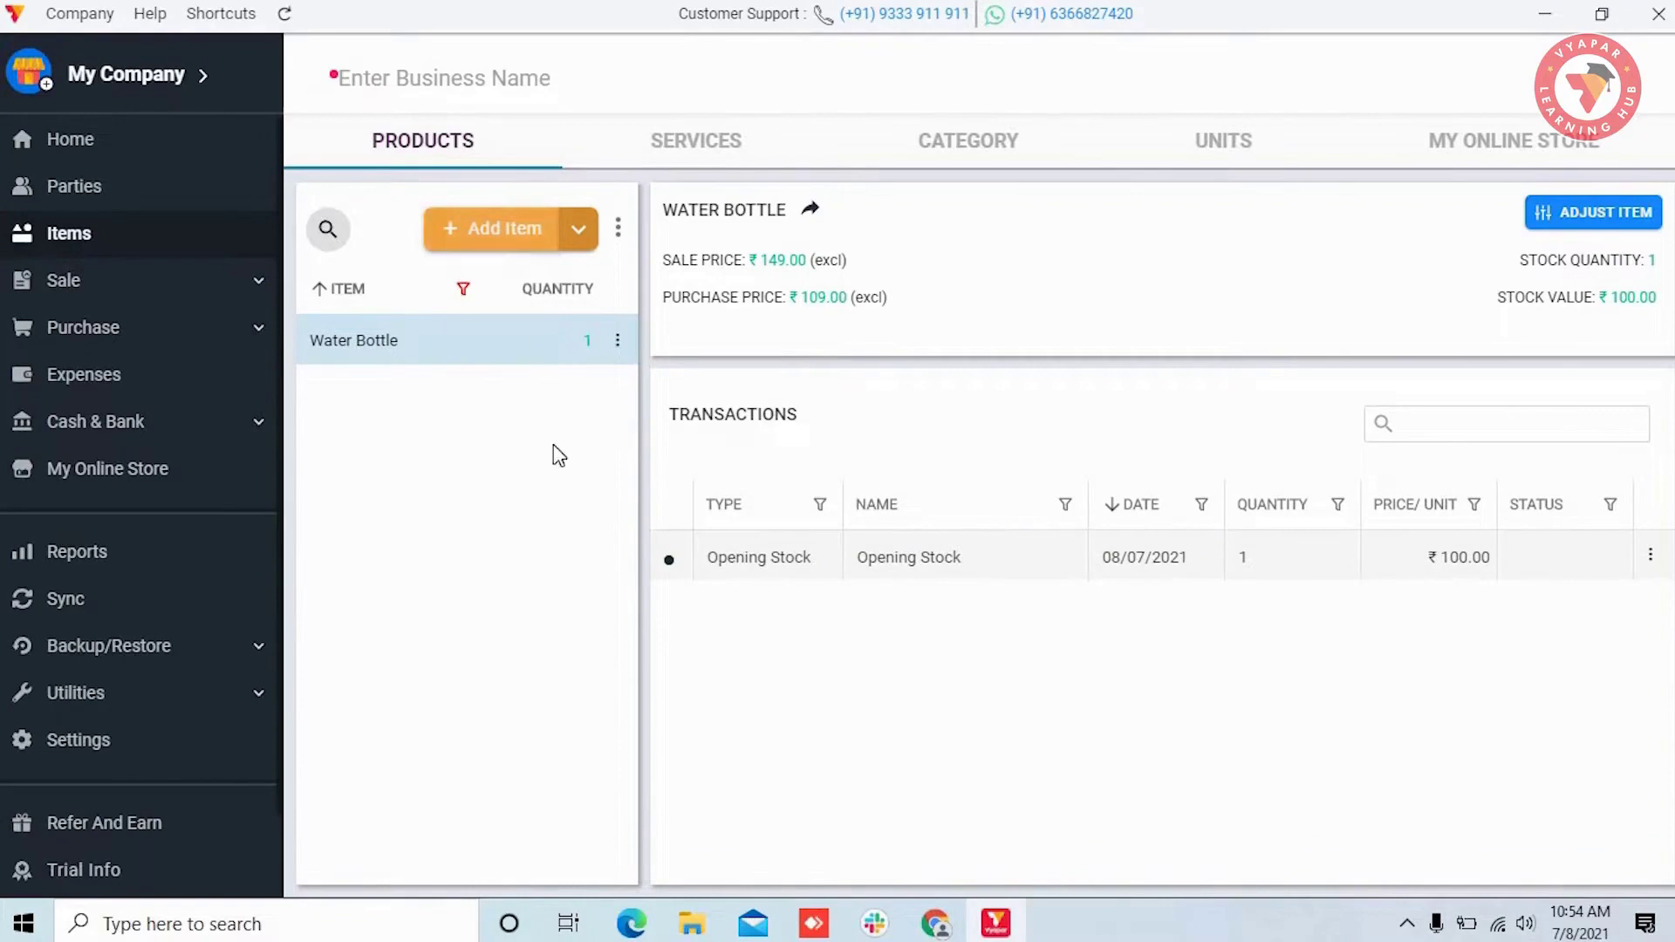
Download the item import template to Downloads as Import Items Template.xlsx and look over its columns in Excel
scroll(161, 591, "down", 2)
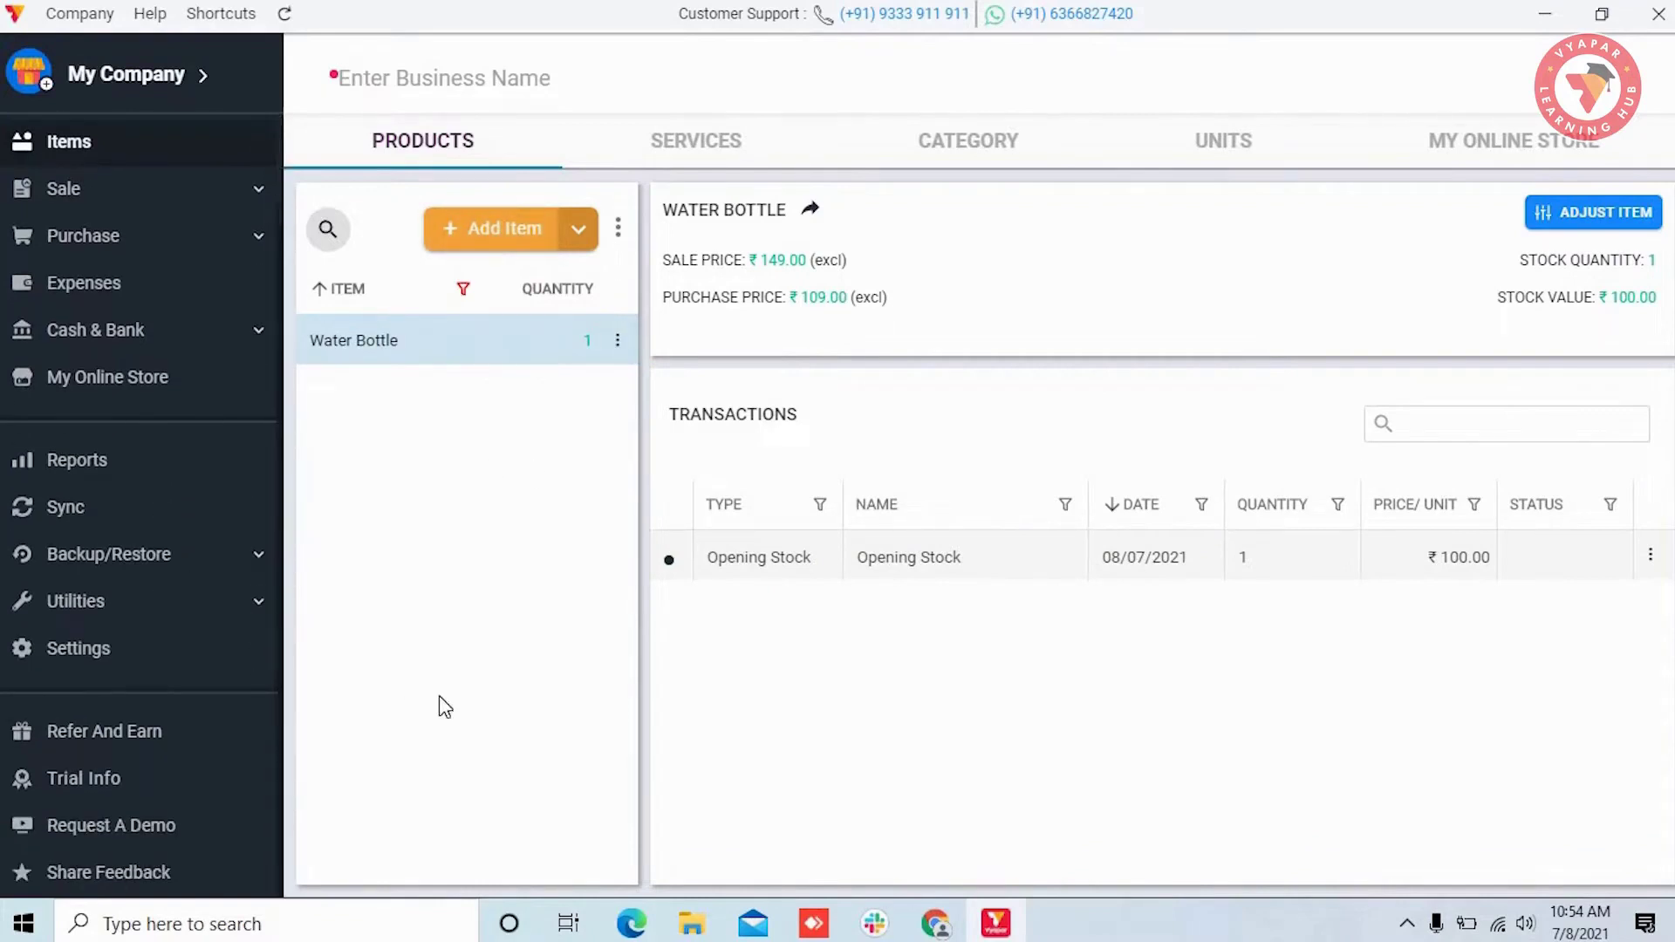
left_click(183, 613)
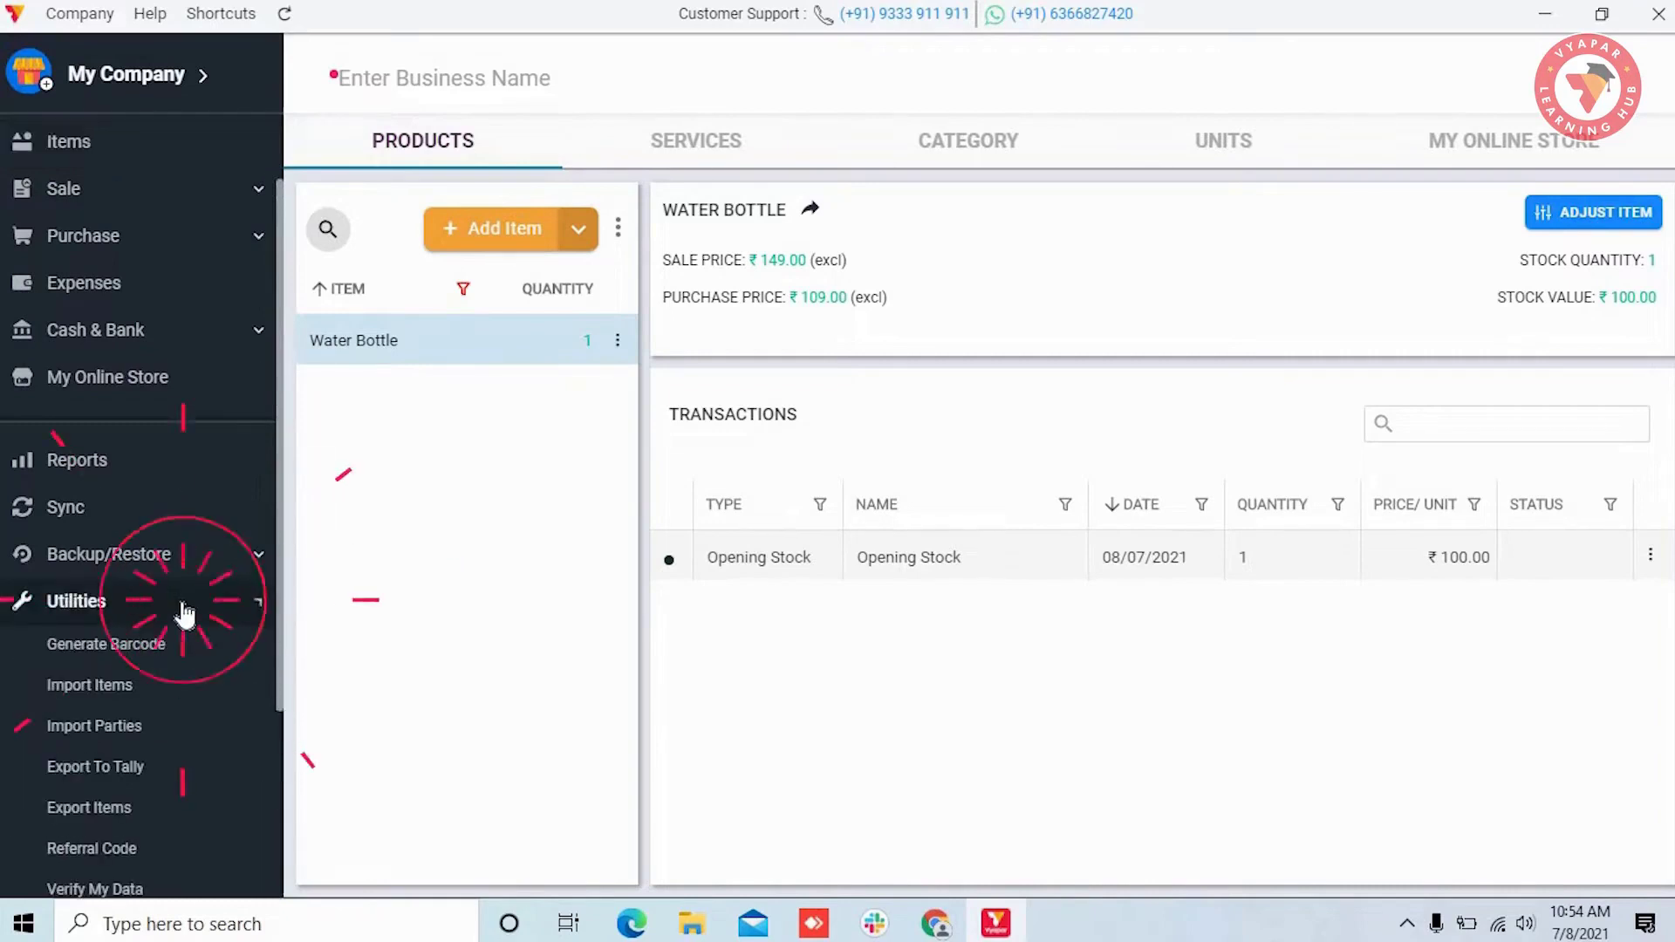
left_click(148, 694)
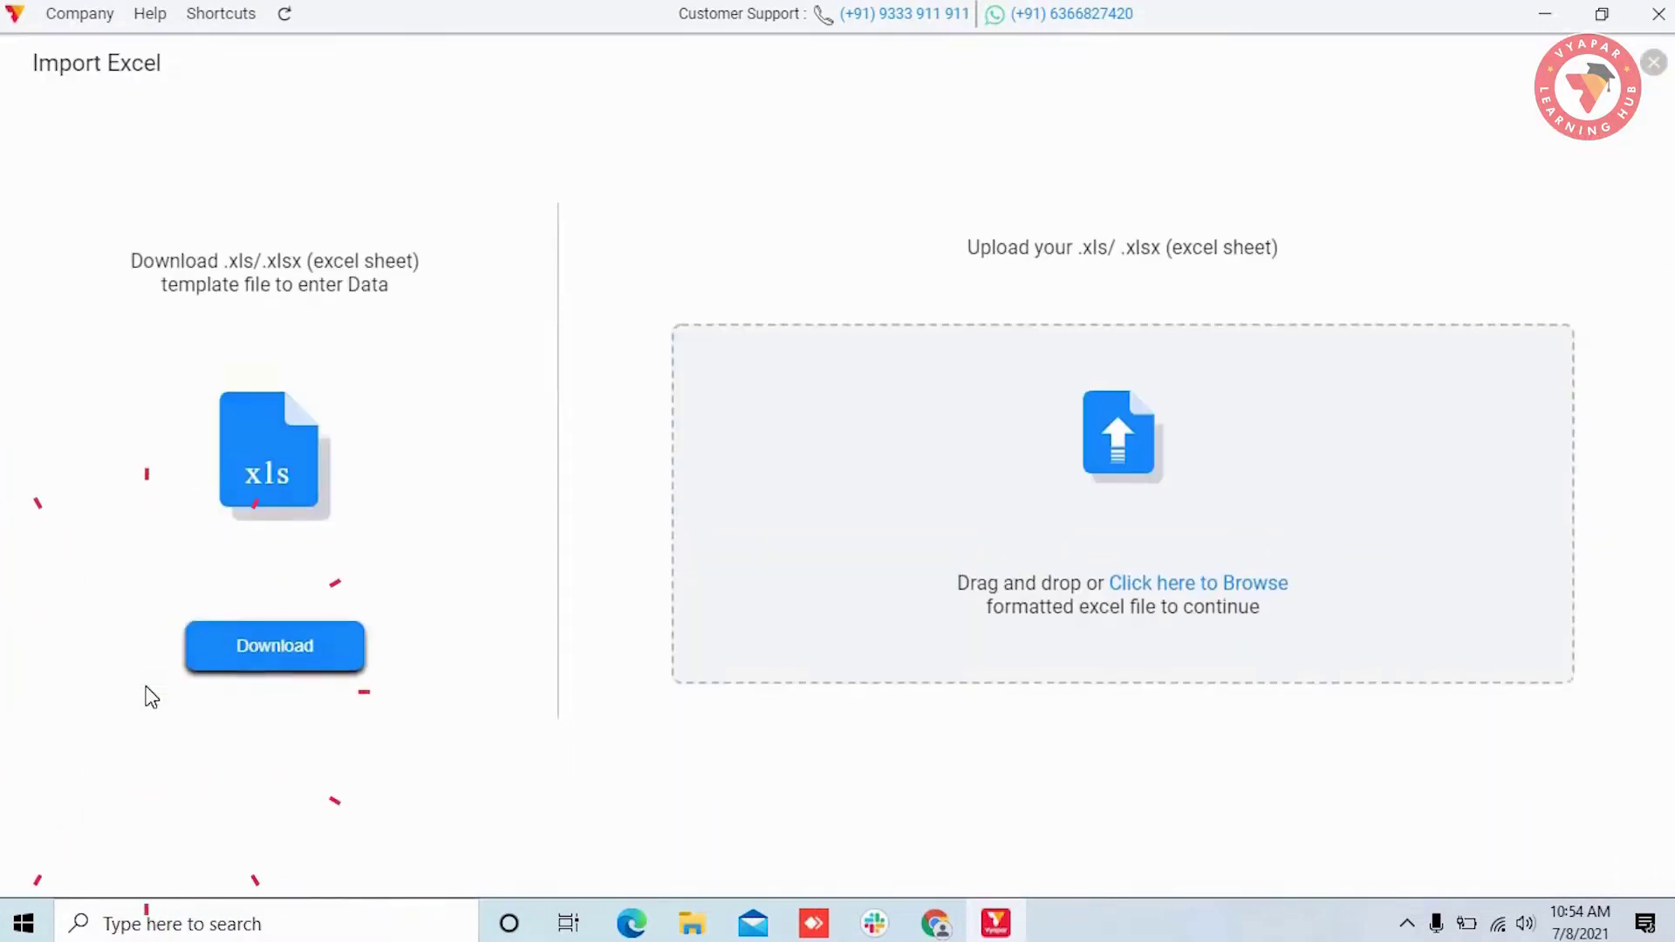
left_click(278, 650)
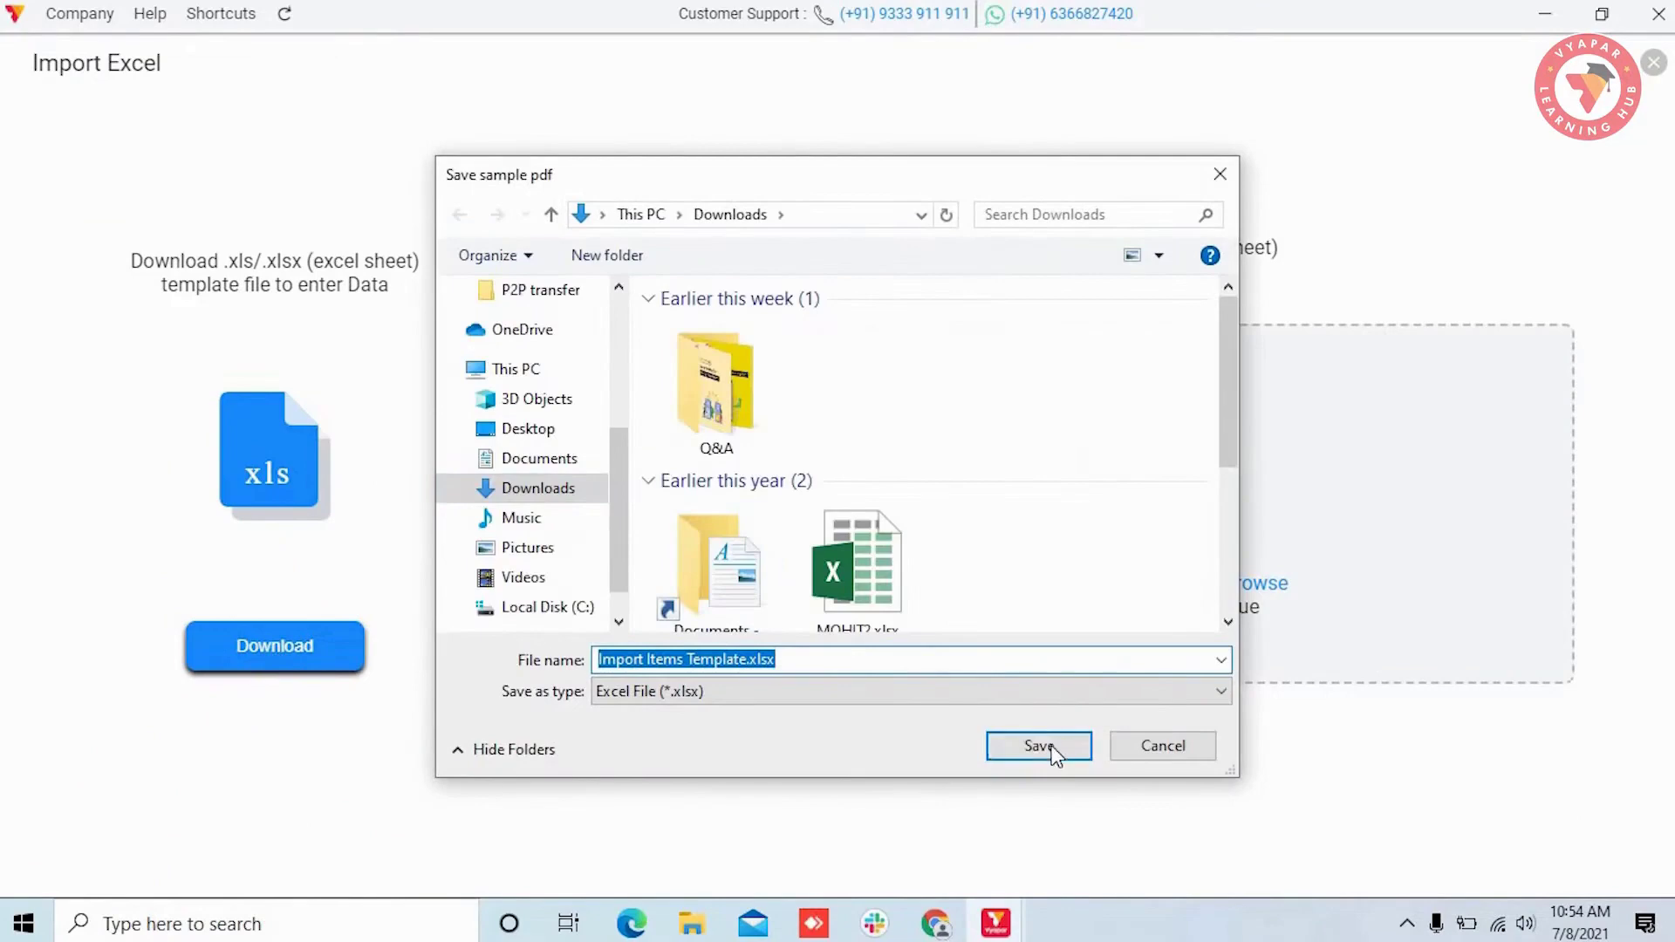
left_click(1058, 751)
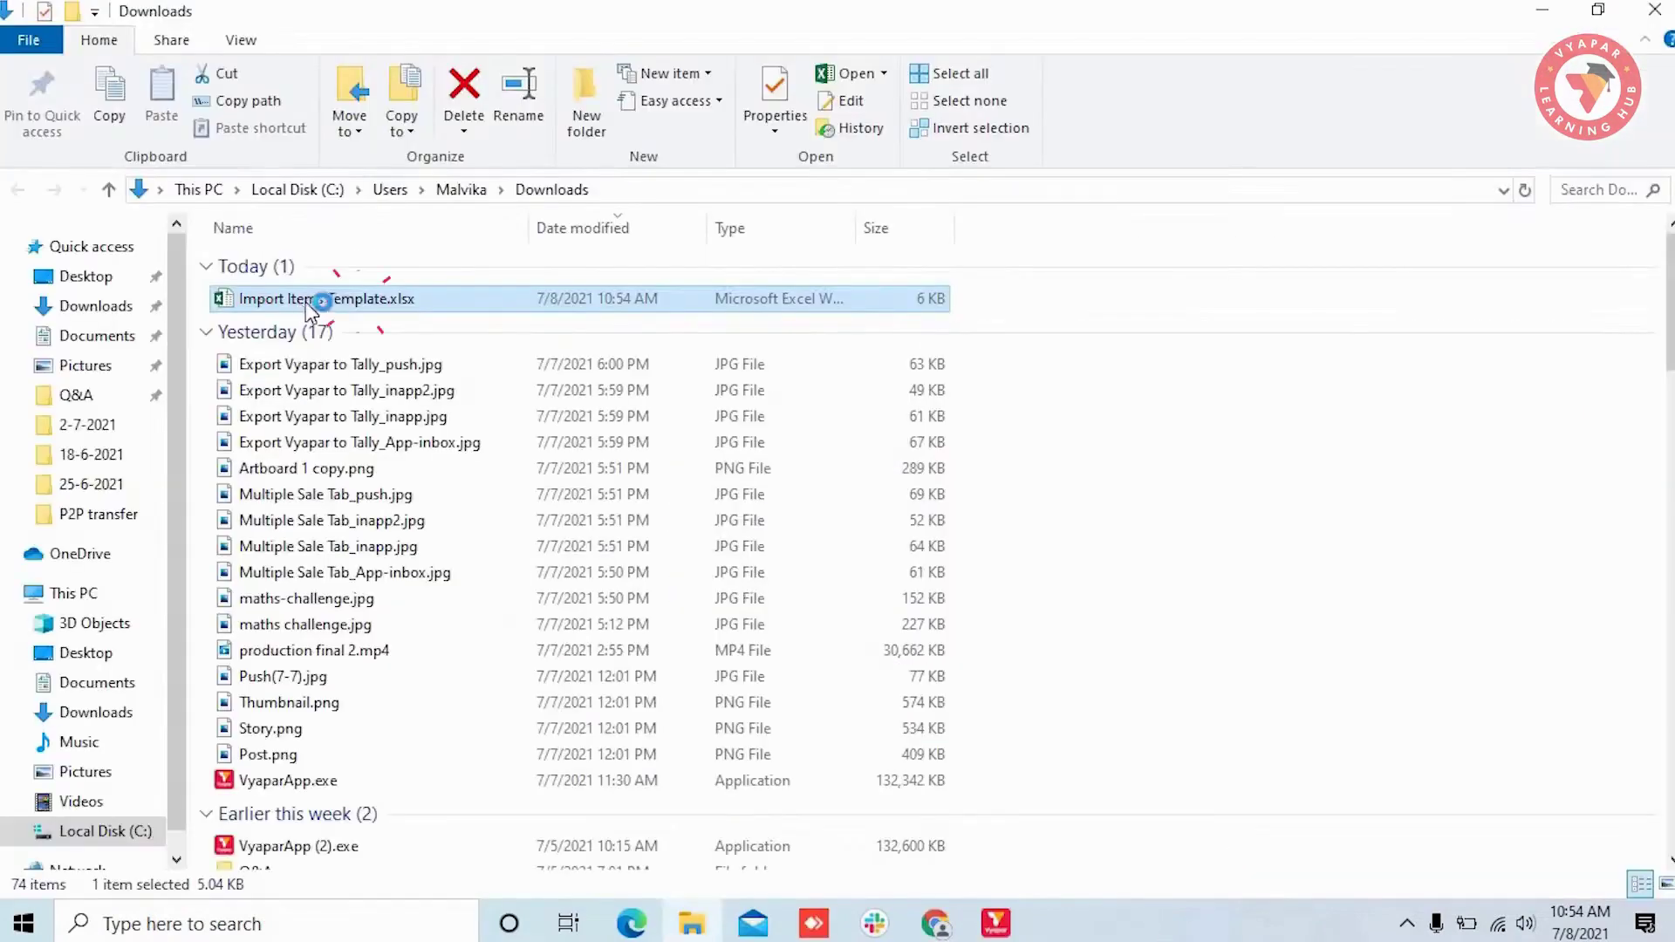
double_click(431, 314)
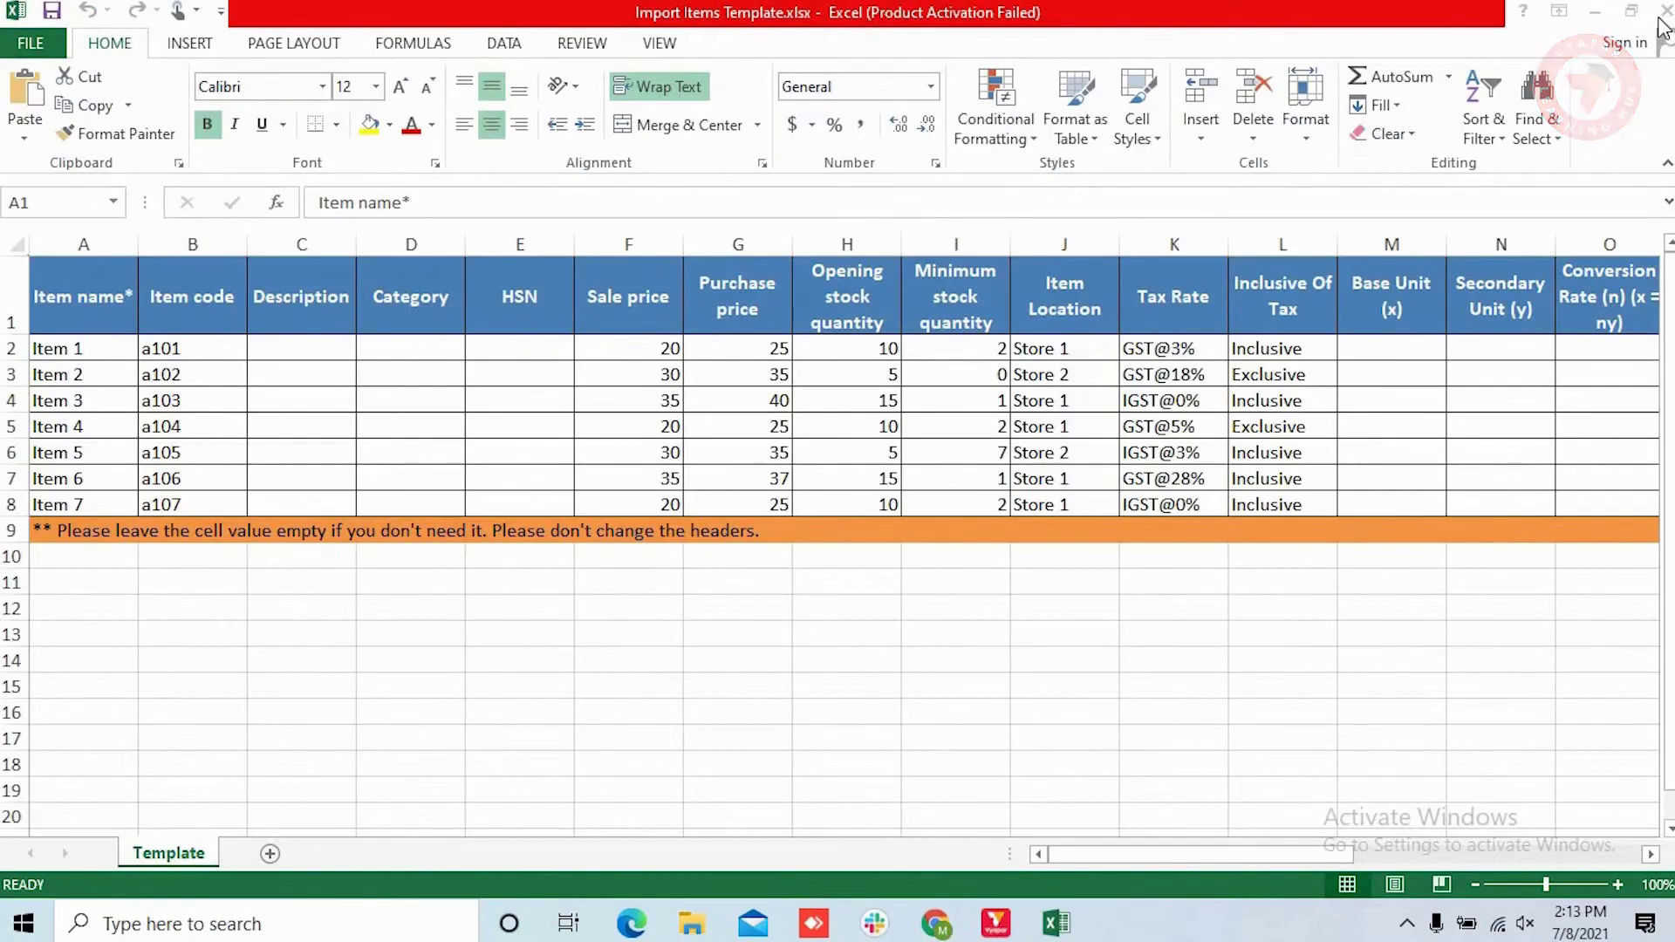
left_click(1664, 22)
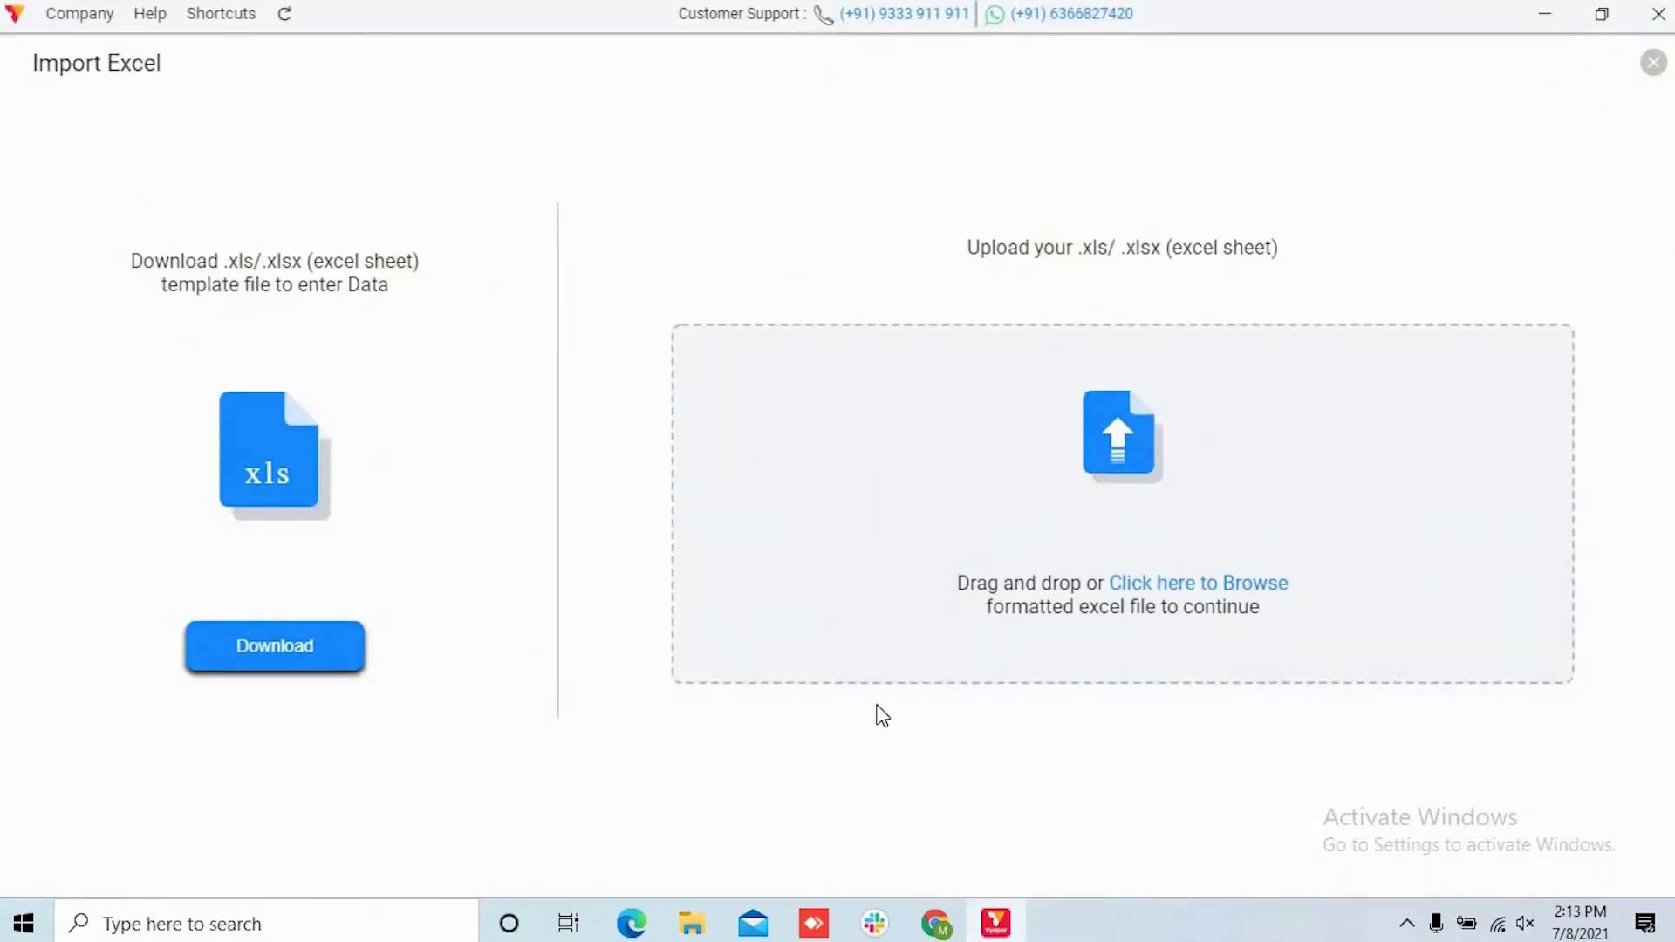
Import all valid items from Import Items Template.xlsx in Downloads into the inventory
left_click(1173, 584)
left_click(550, 517)
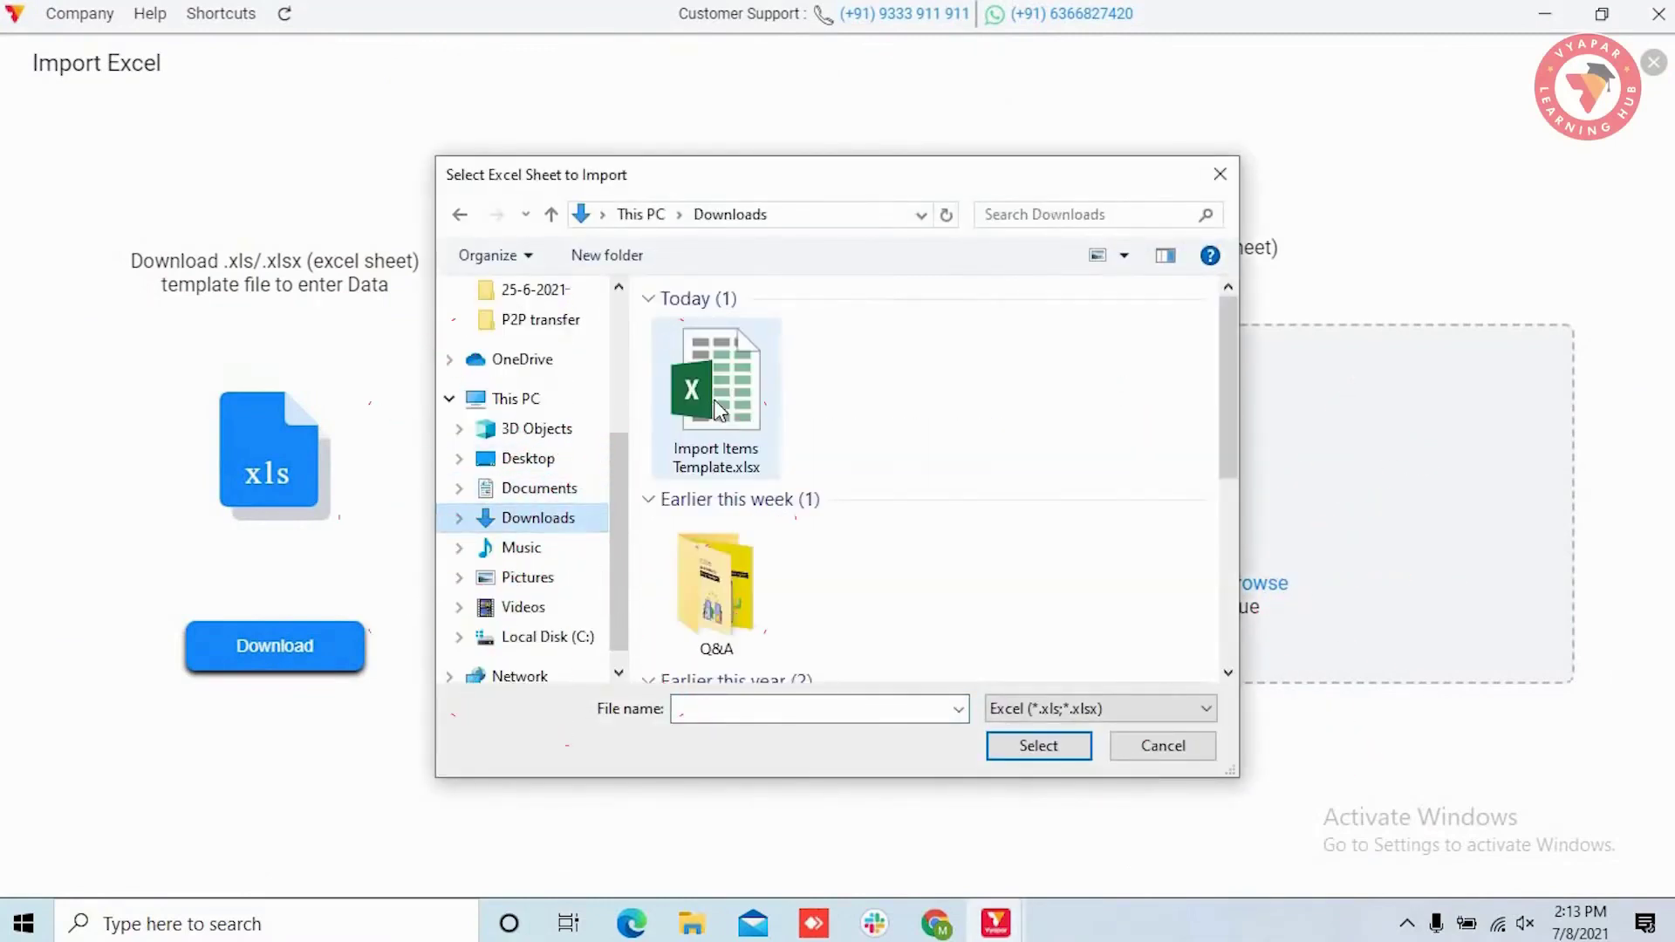
left_click(717, 397)
left_click(1038, 746)
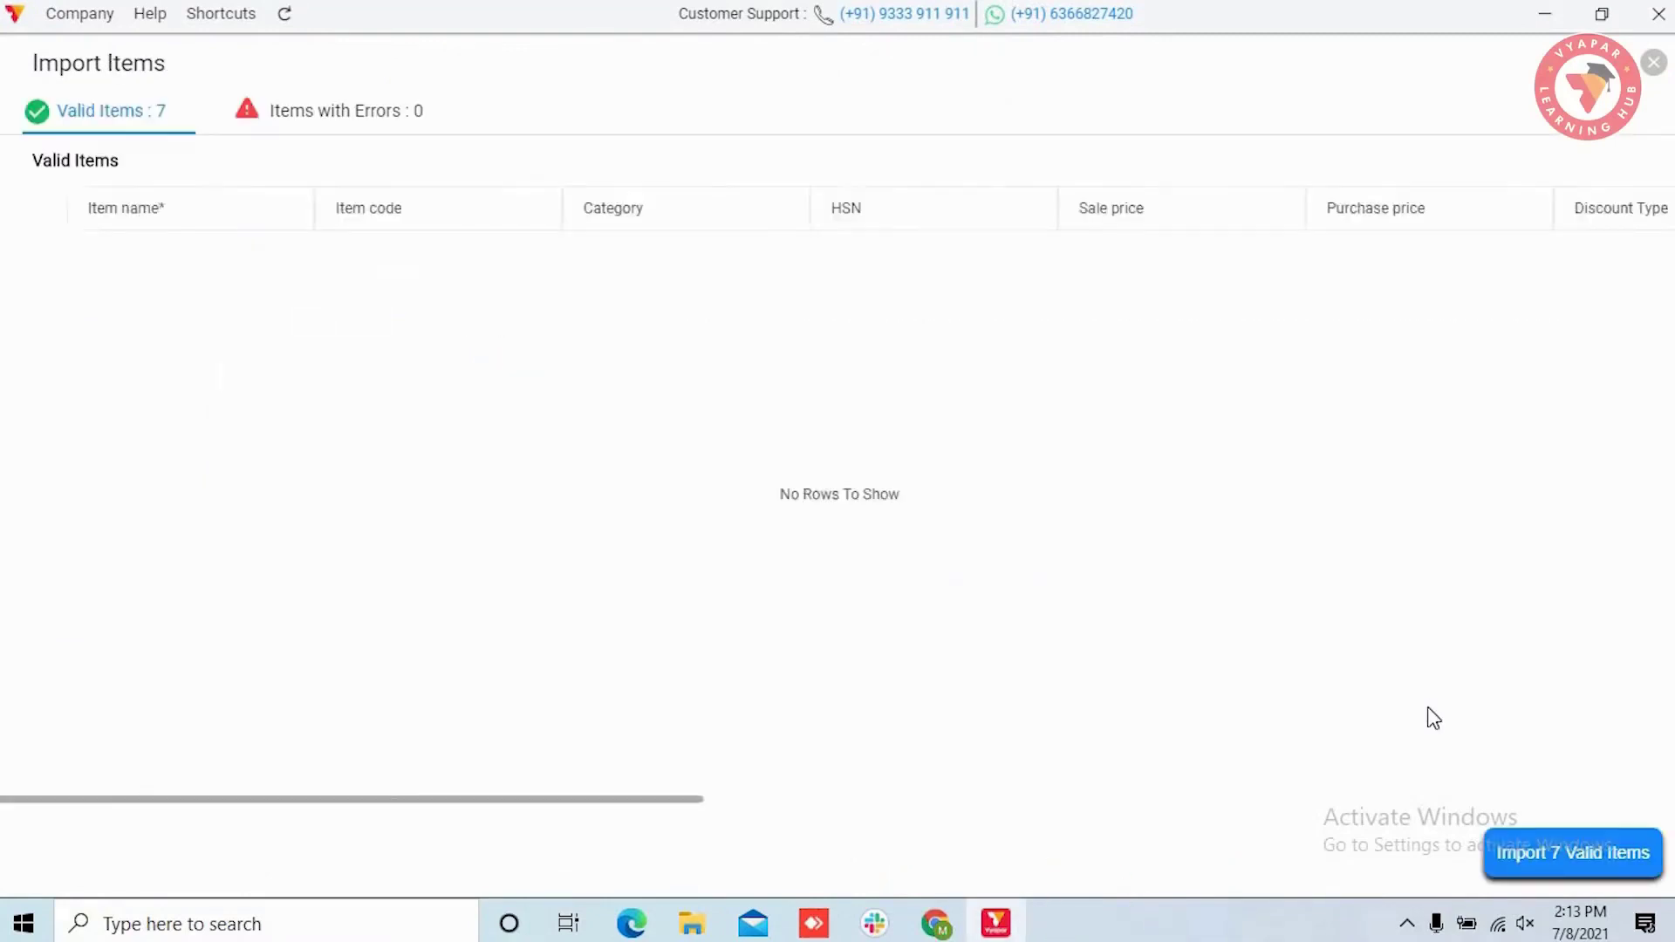
left_click(1025, 520)
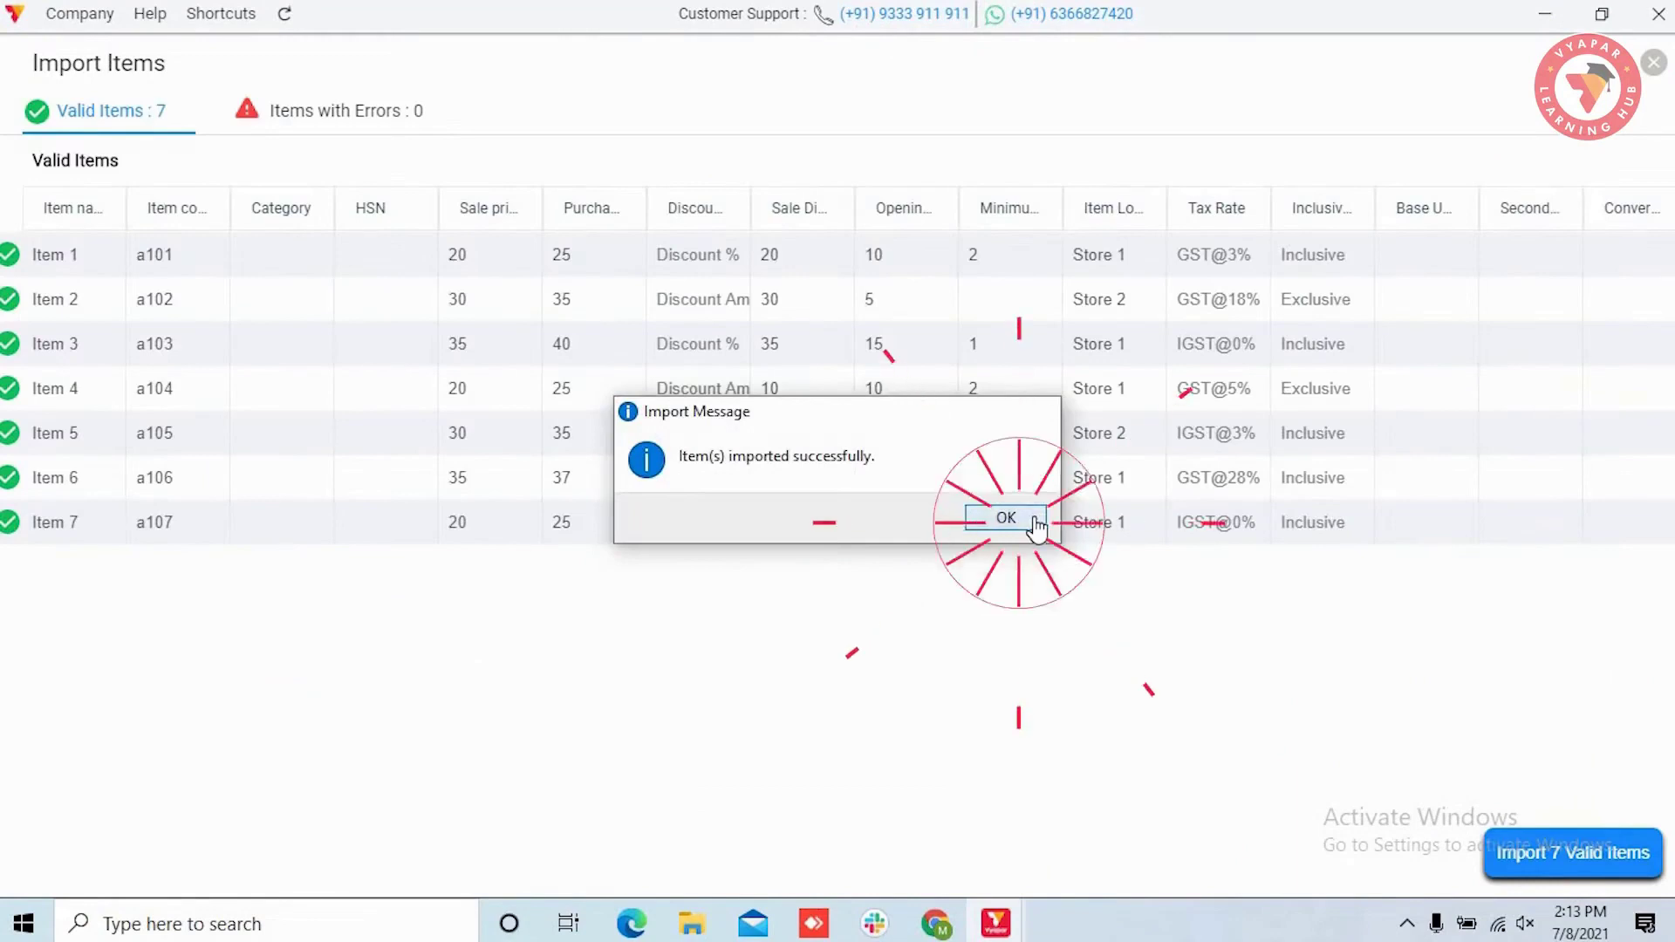